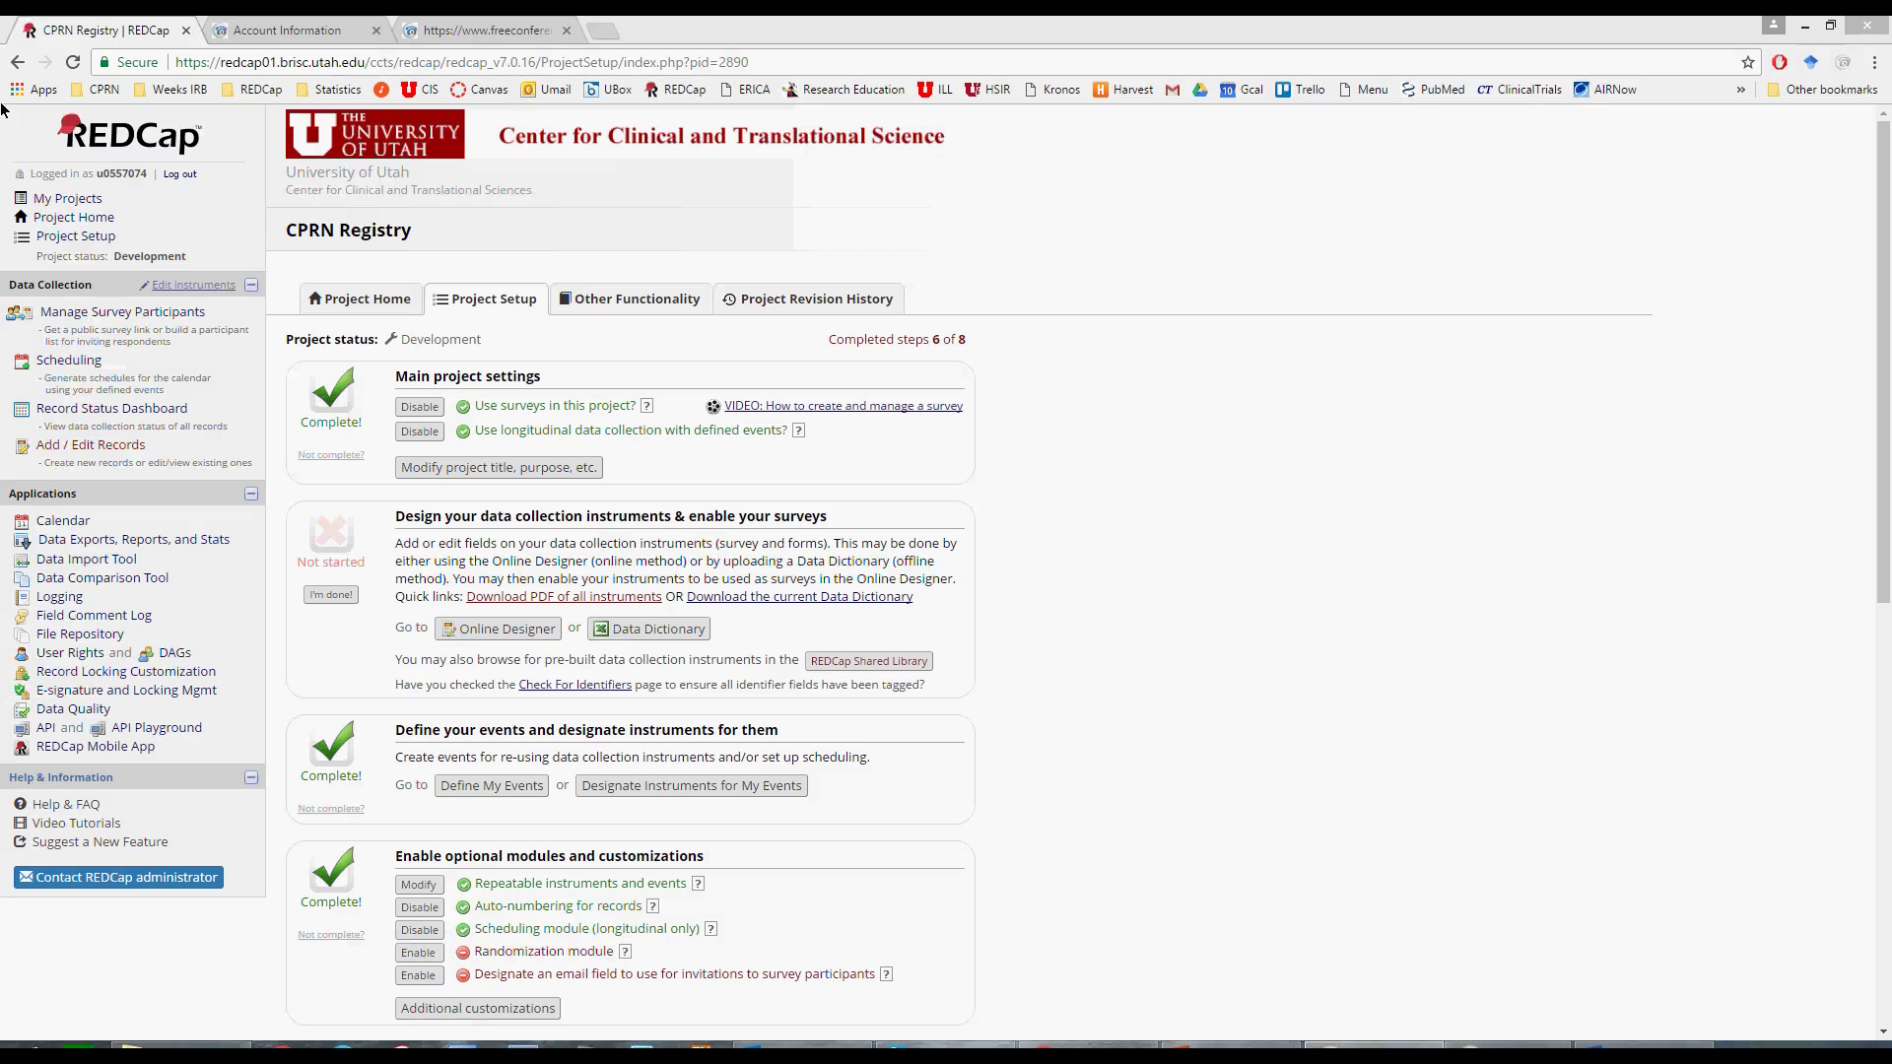
# - Go to the project's Add / Edit Records page and start a new record in the CPRN Registry
pyautogui.click(69, 204)
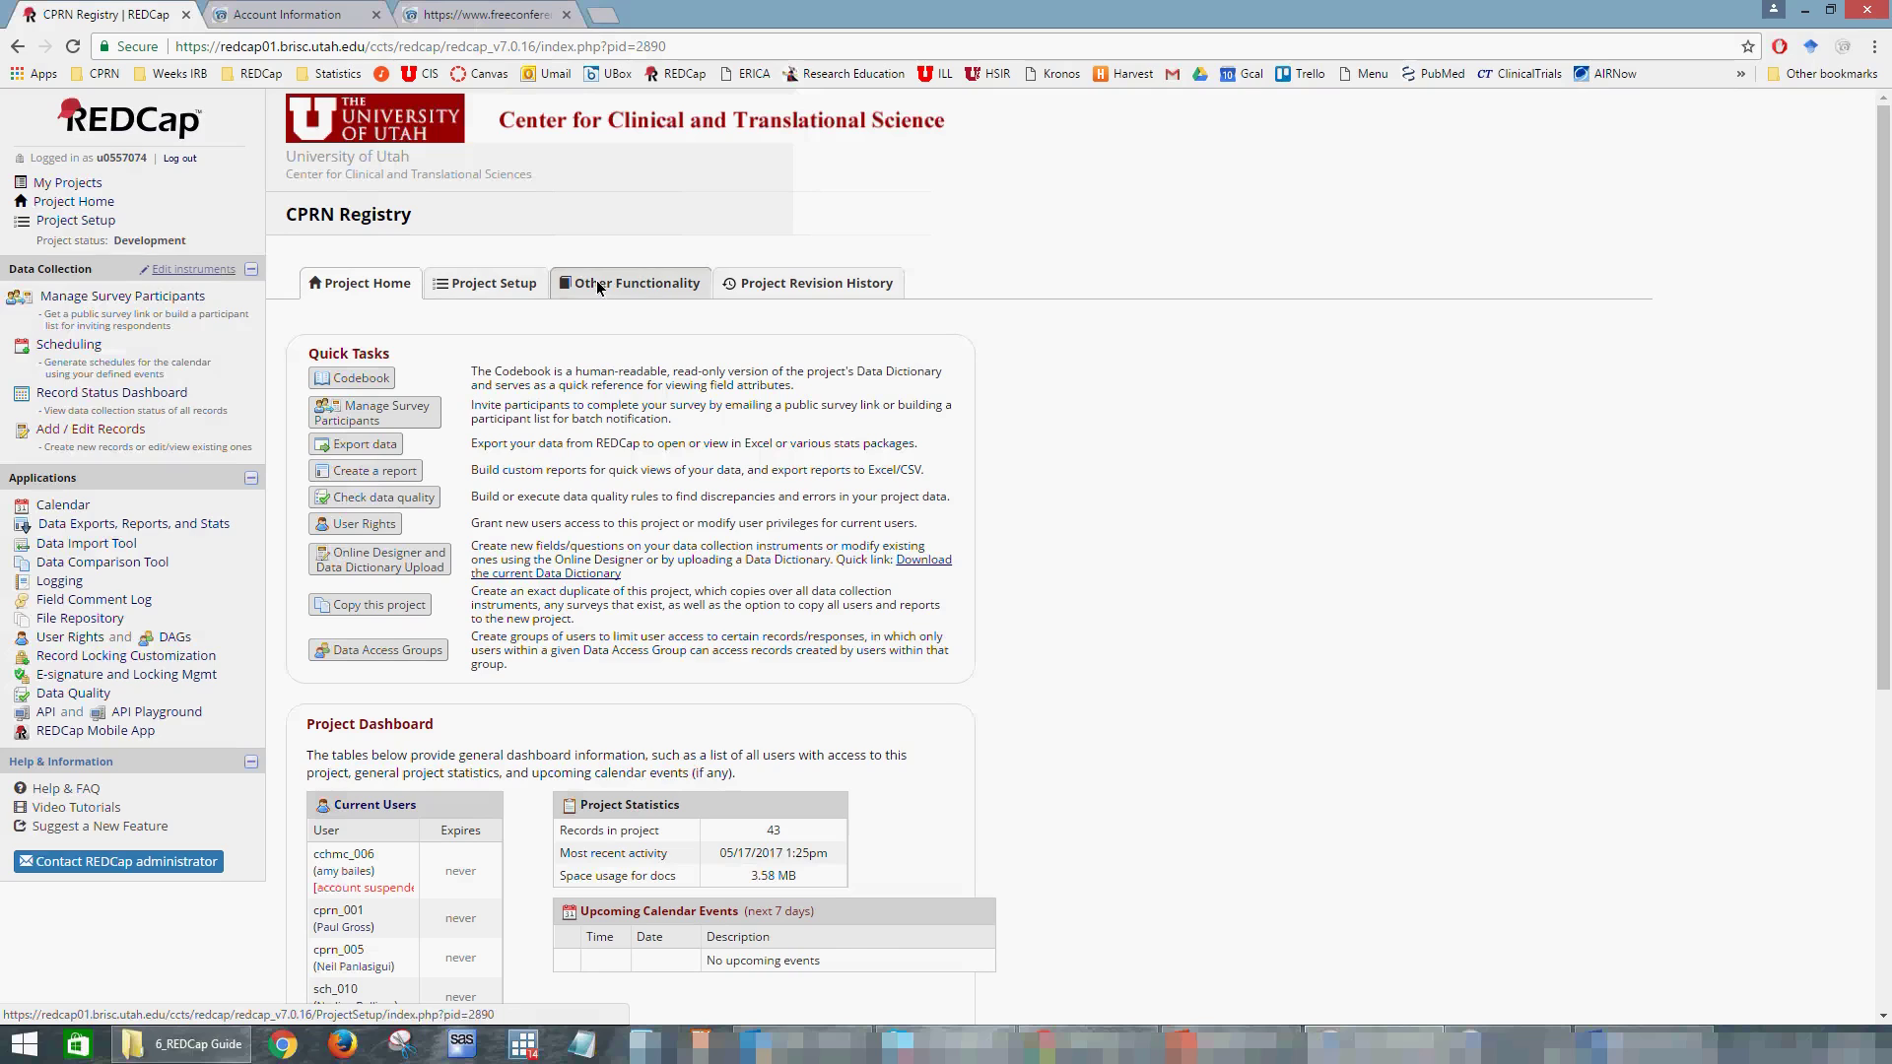
pyautogui.click(116, 430)
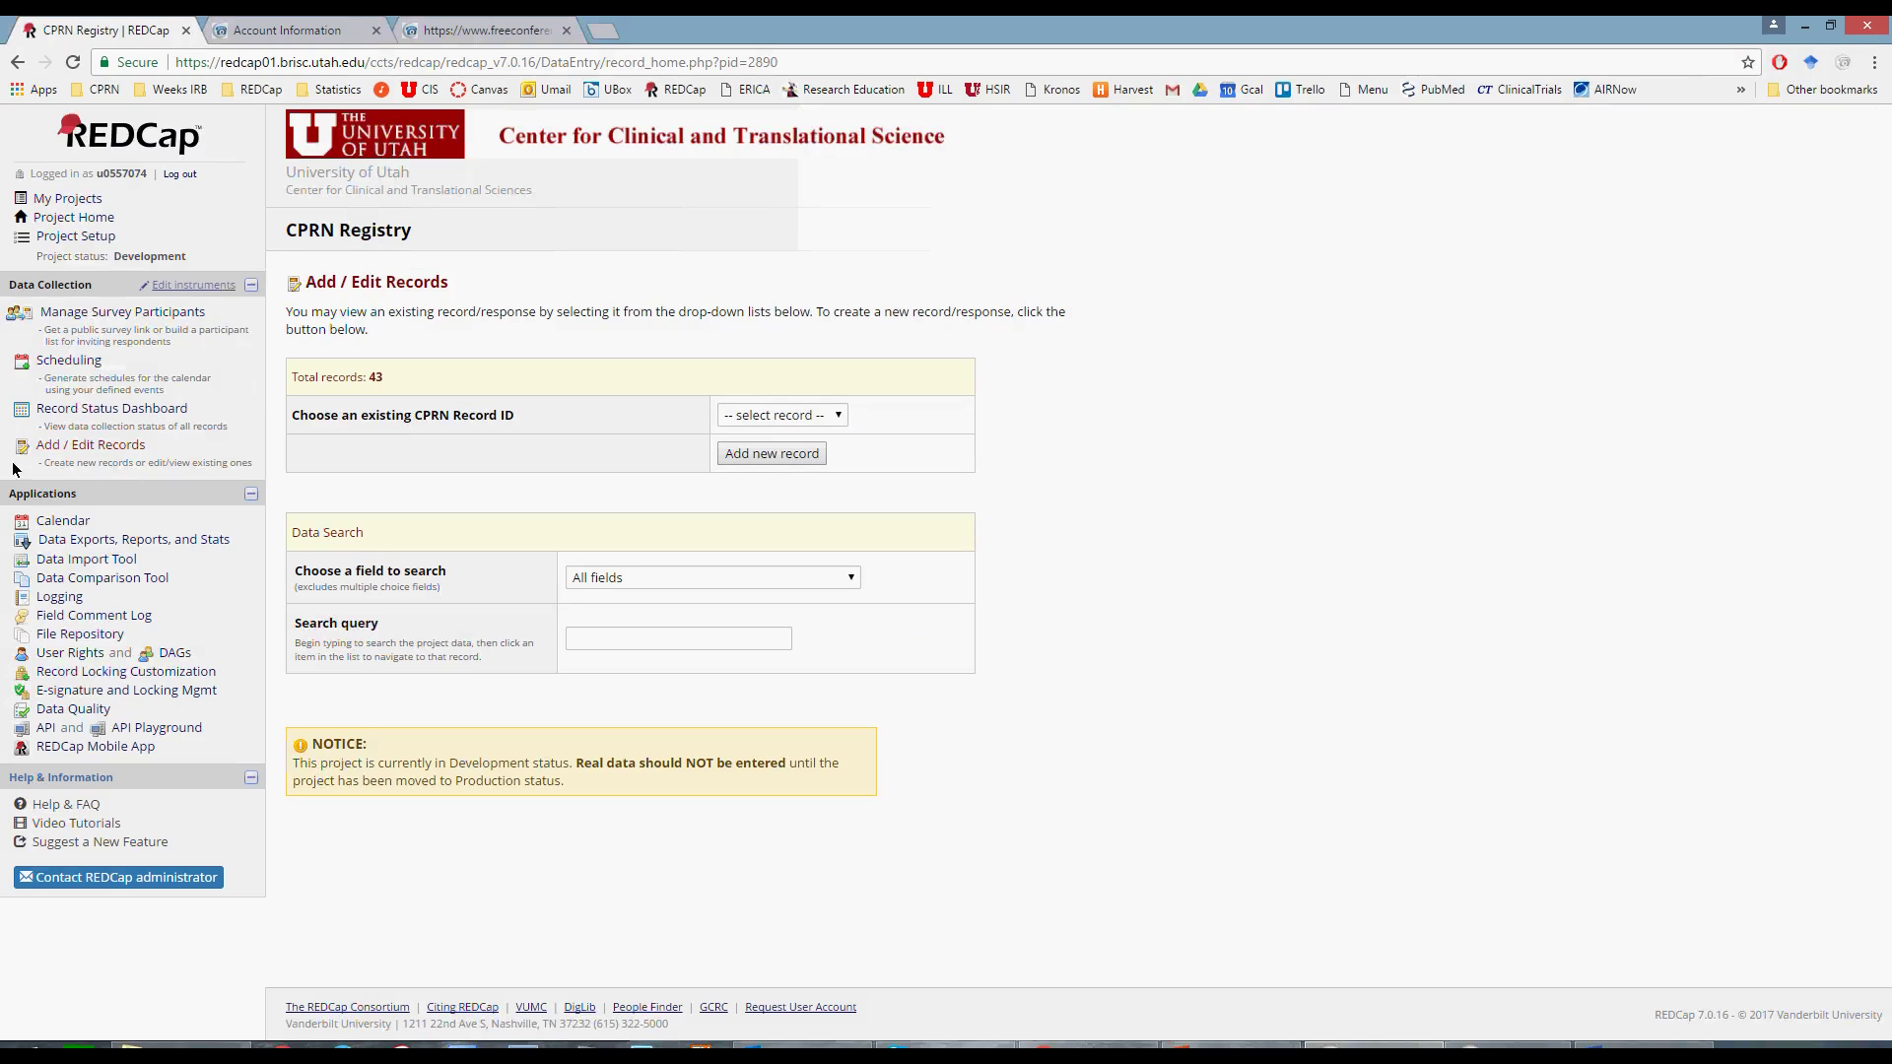
pyautogui.click(777, 418)
pyautogui.click(749, 458)
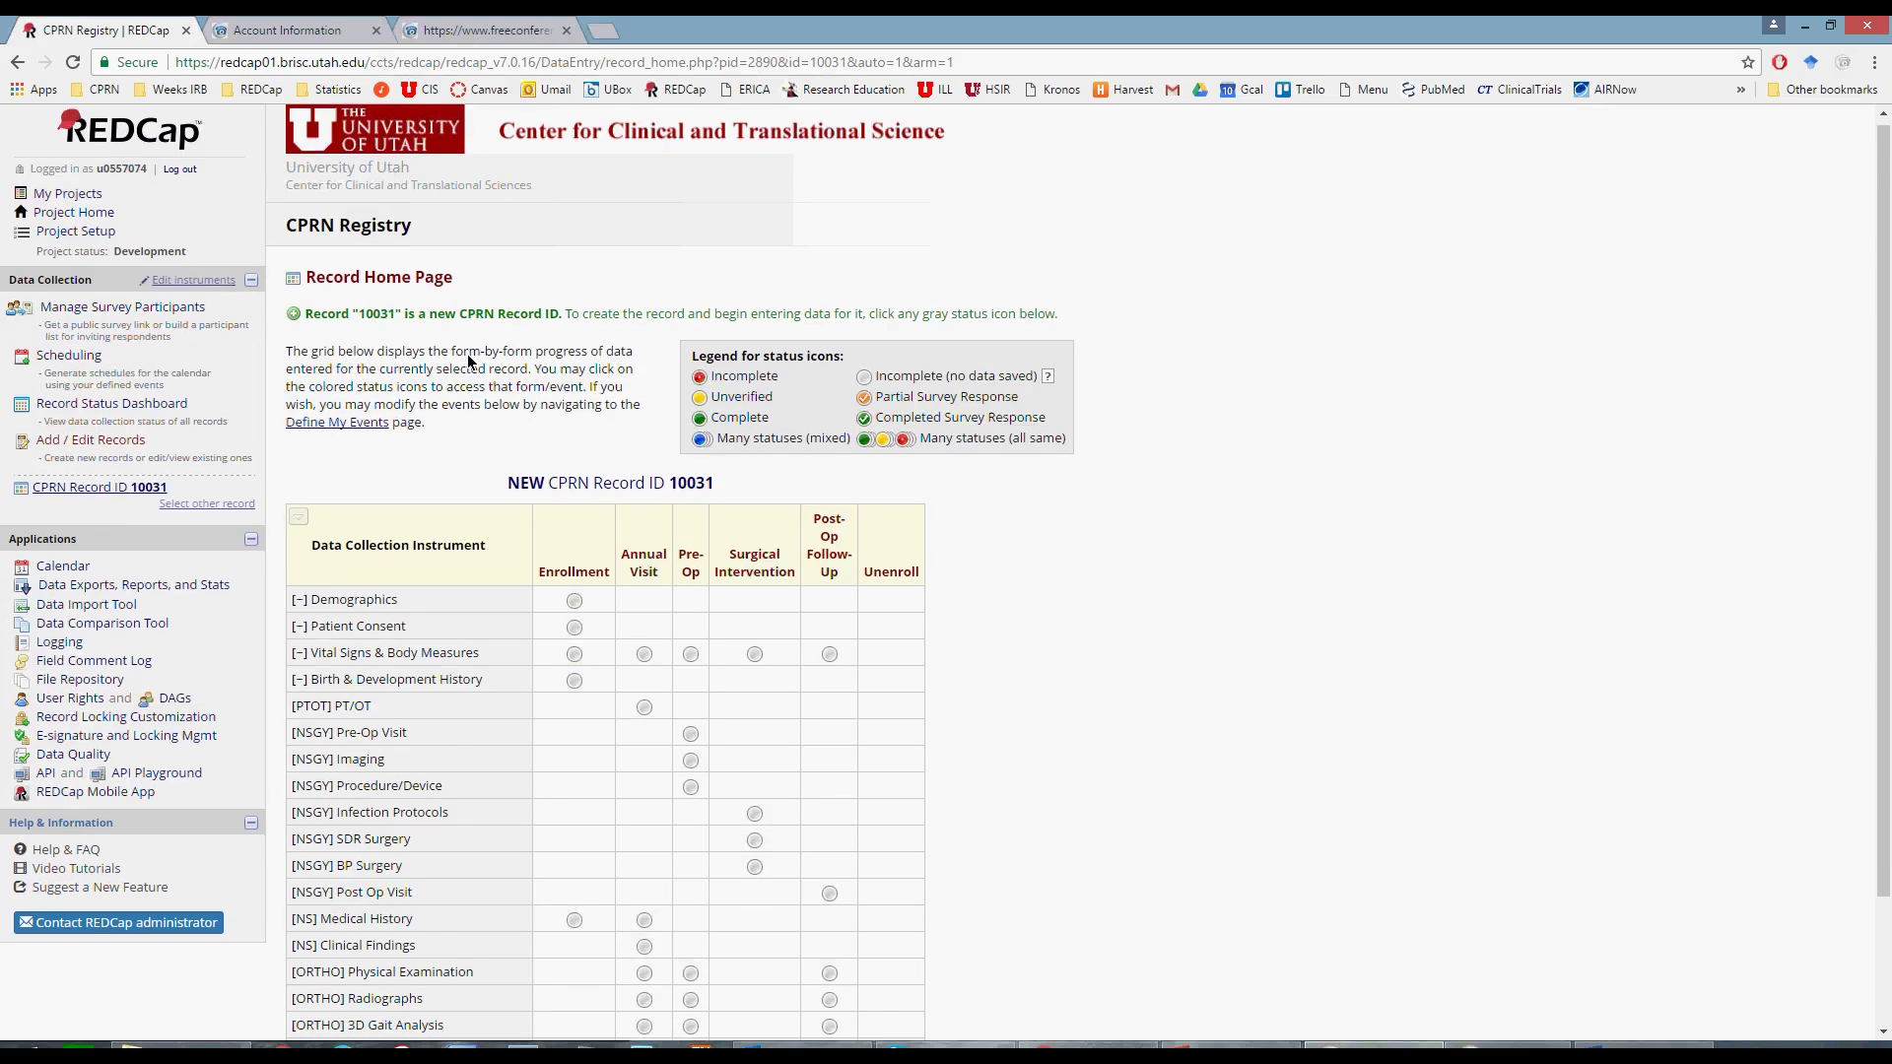
# - In the new record's Enrollment Demographics form, choose Site ID DG67, enter the patient's date of birth and set the gender to Male
pyautogui.scroll(-1, 467, 352)
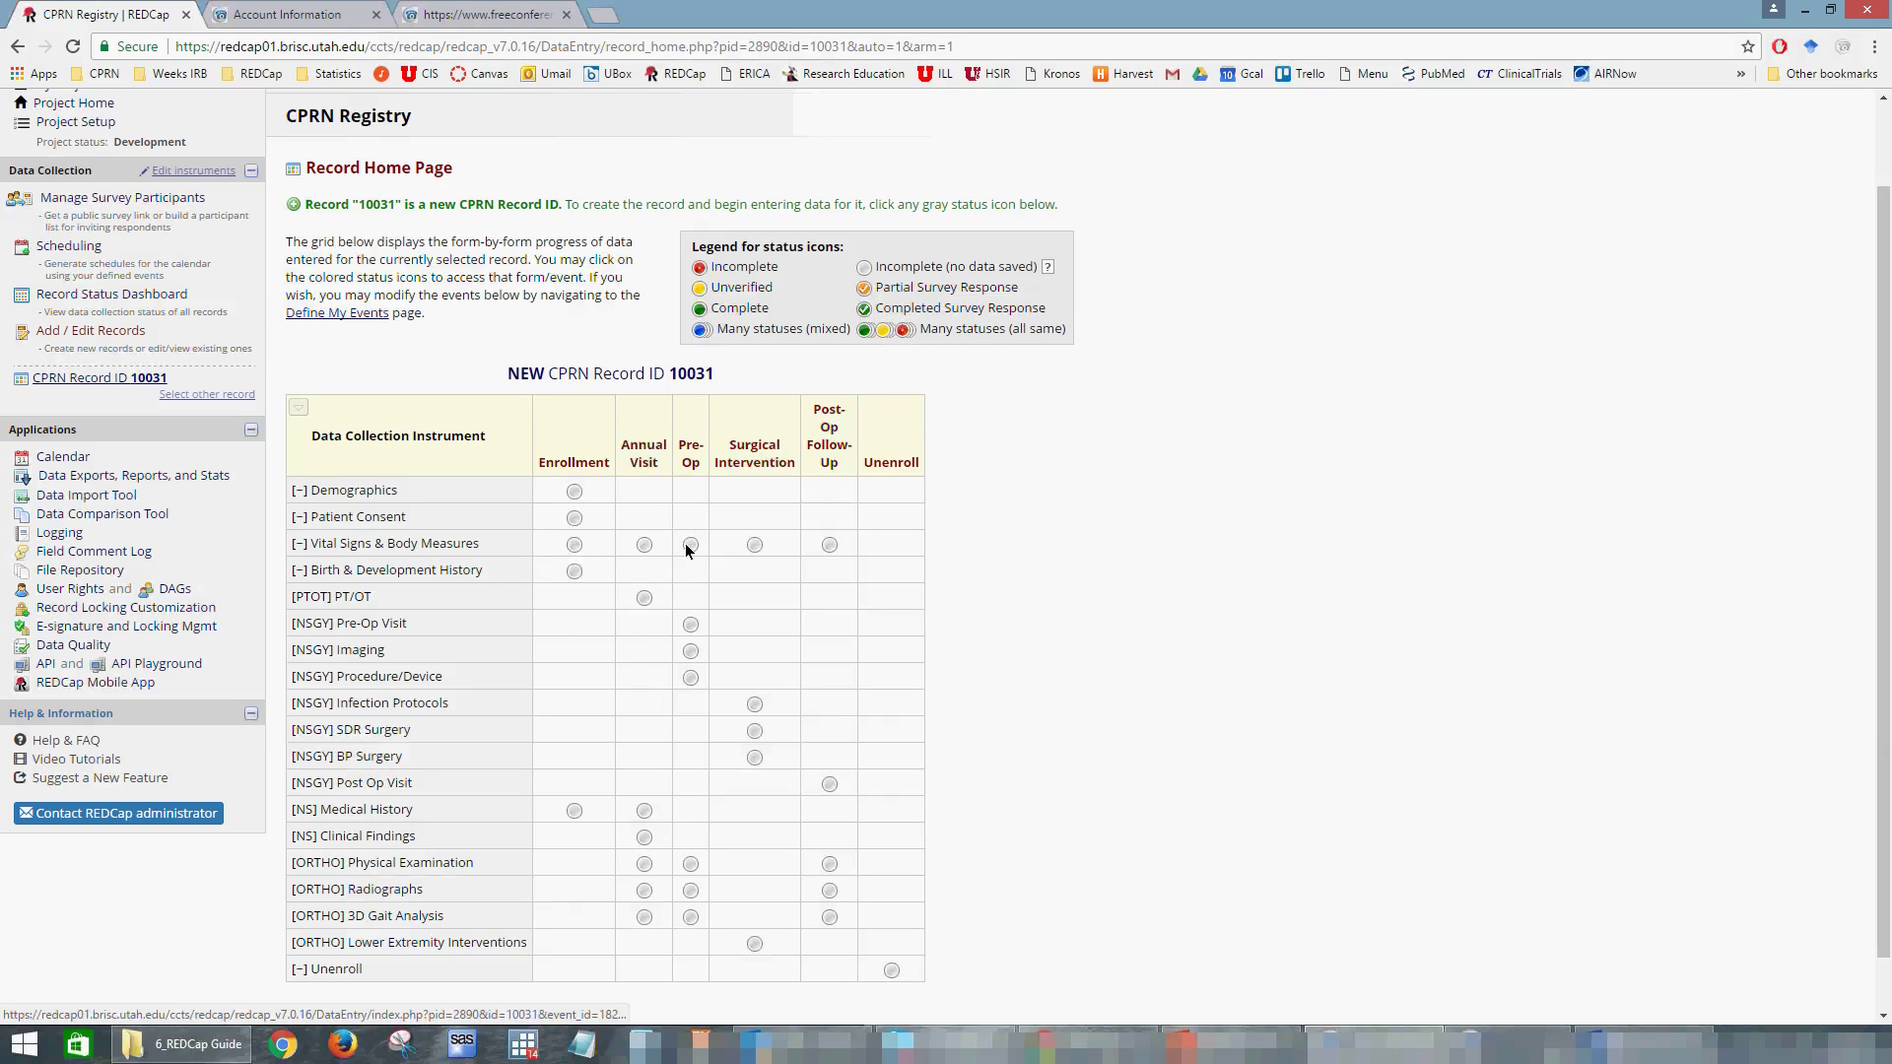
pyautogui.click(574, 491)
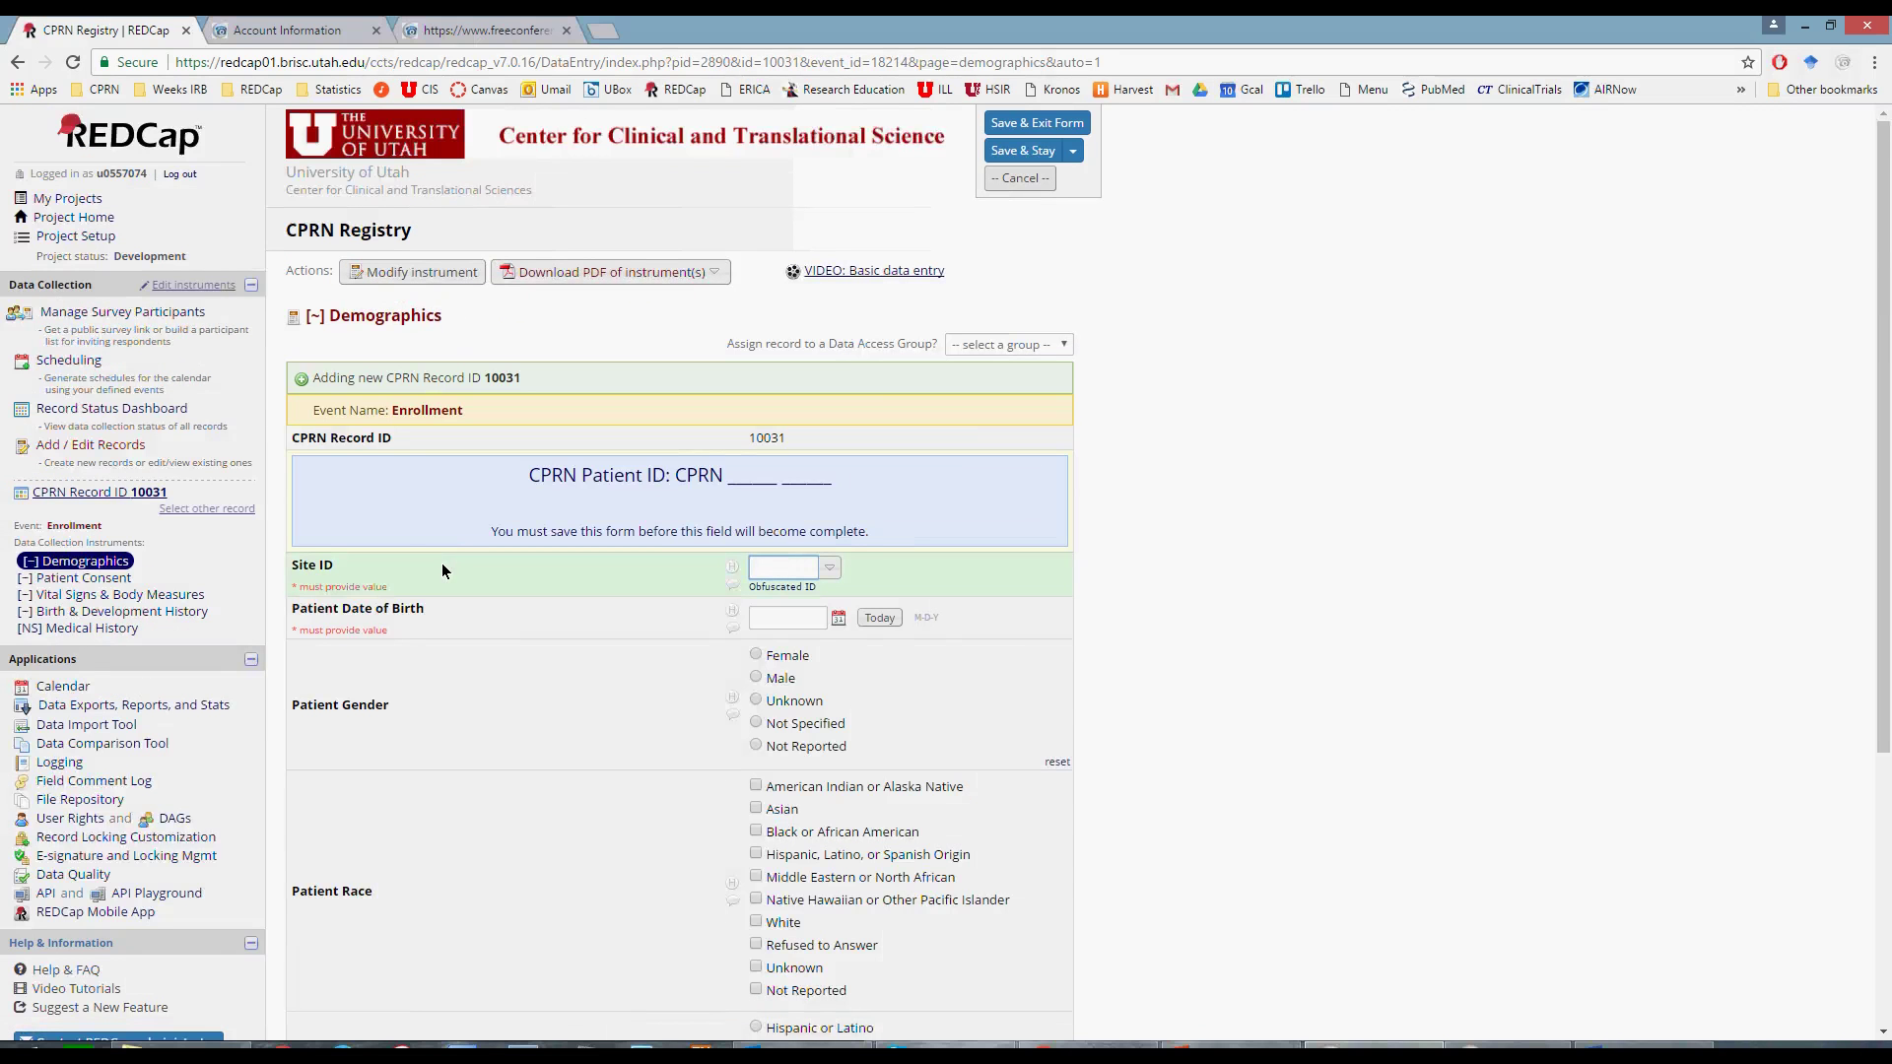
pyautogui.scroll(-2, 448, 562)
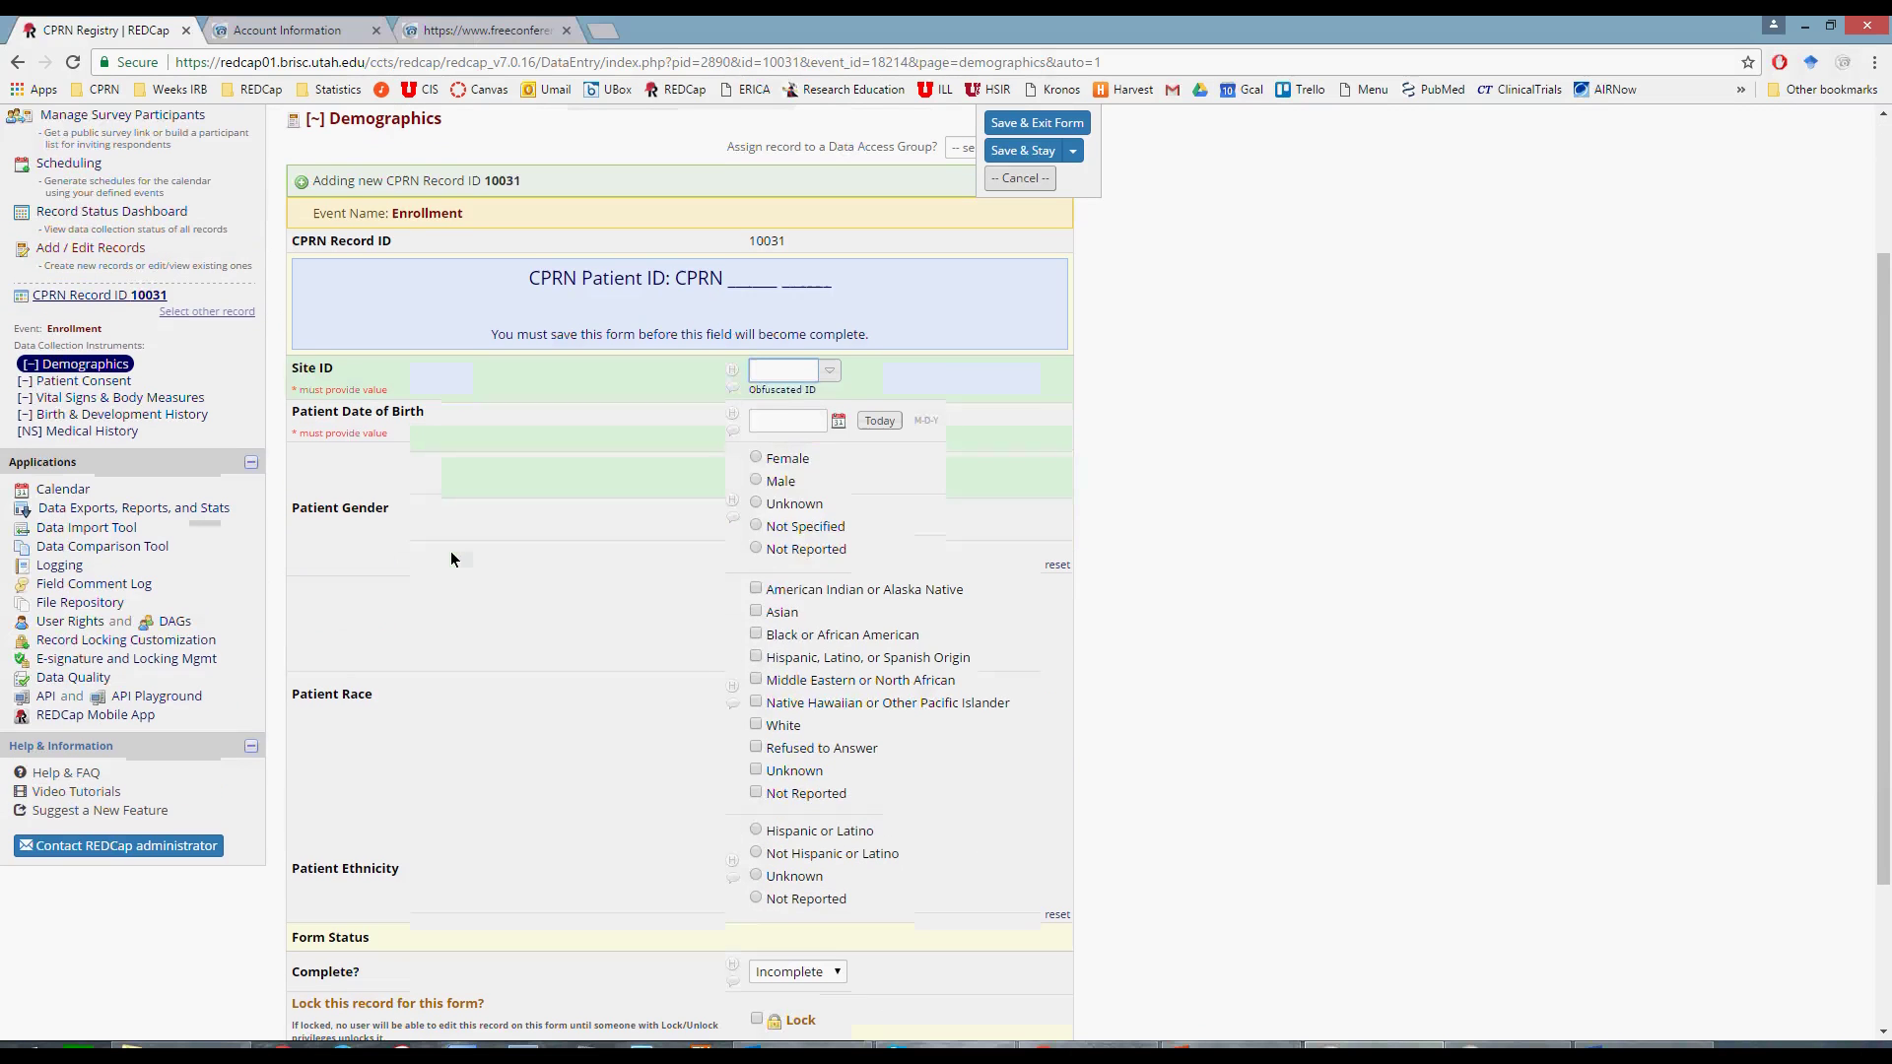
pyautogui.click(828, 373)
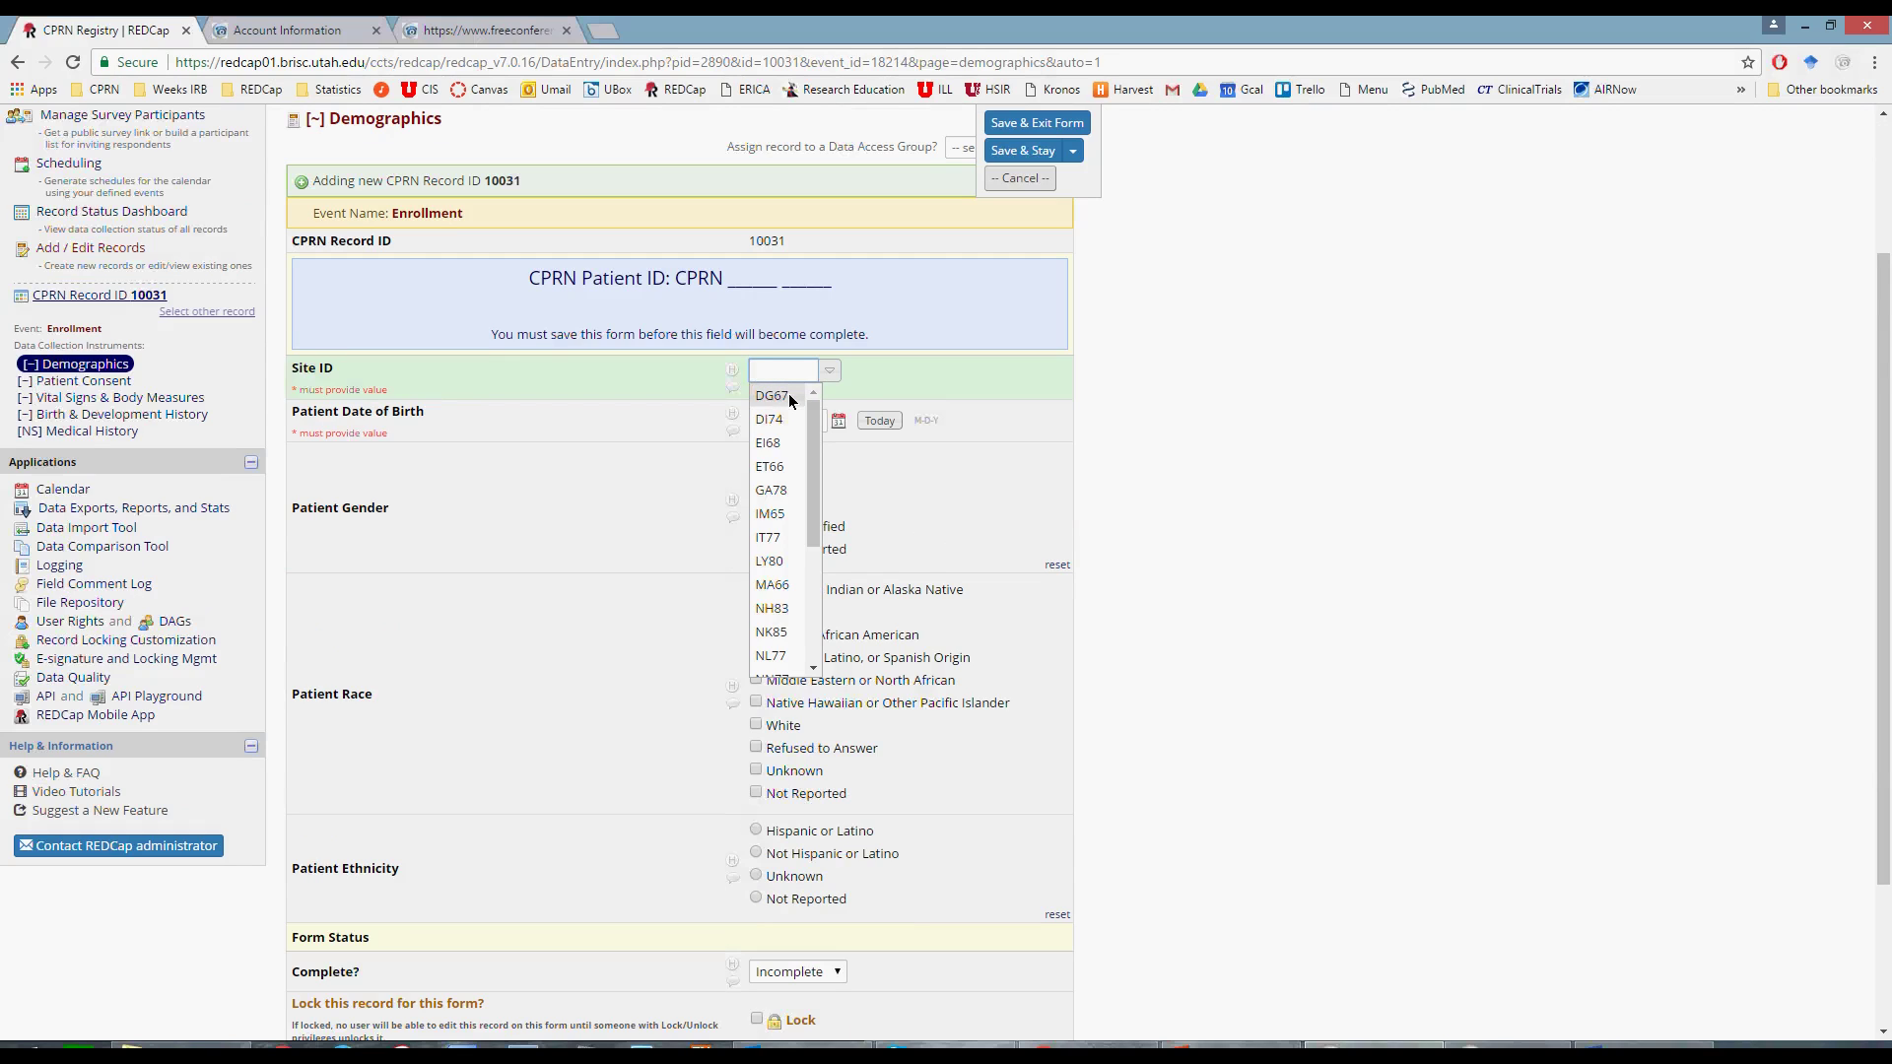
pyautogui.click(790, 399)
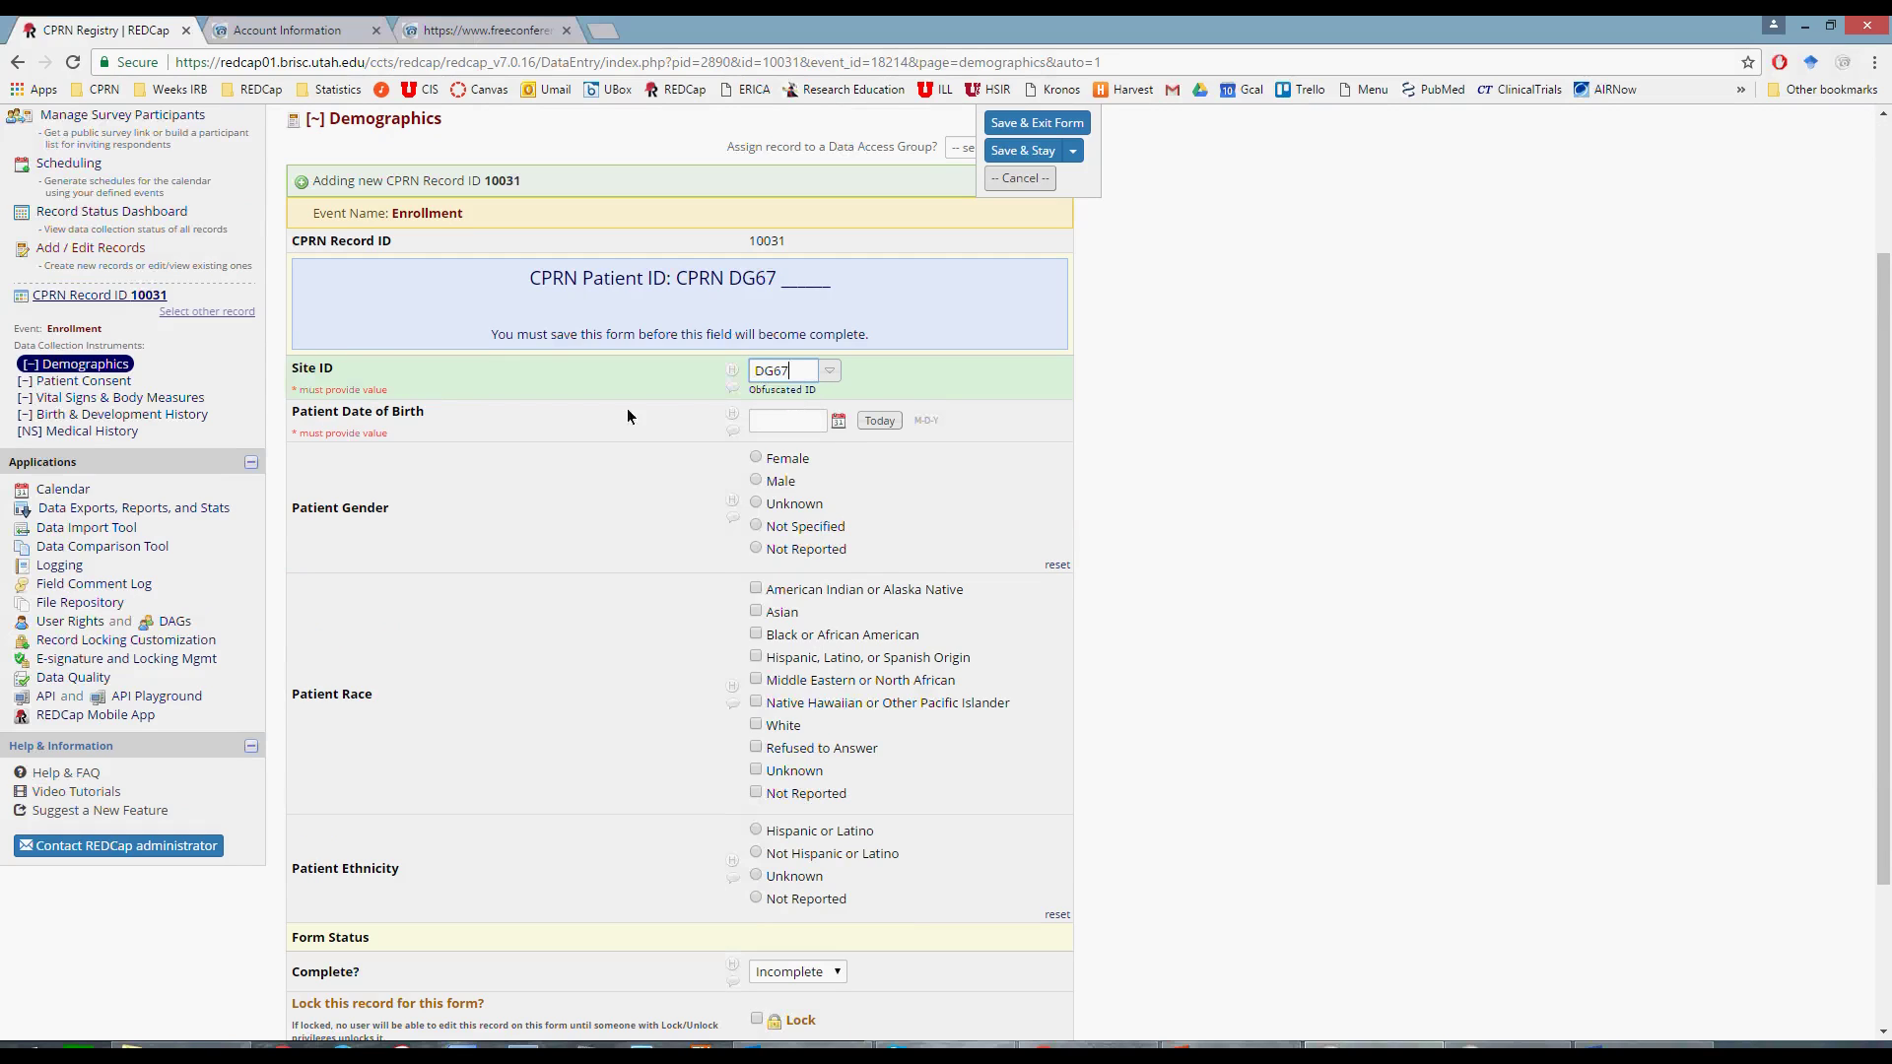
pyautogui.click(806, 424)
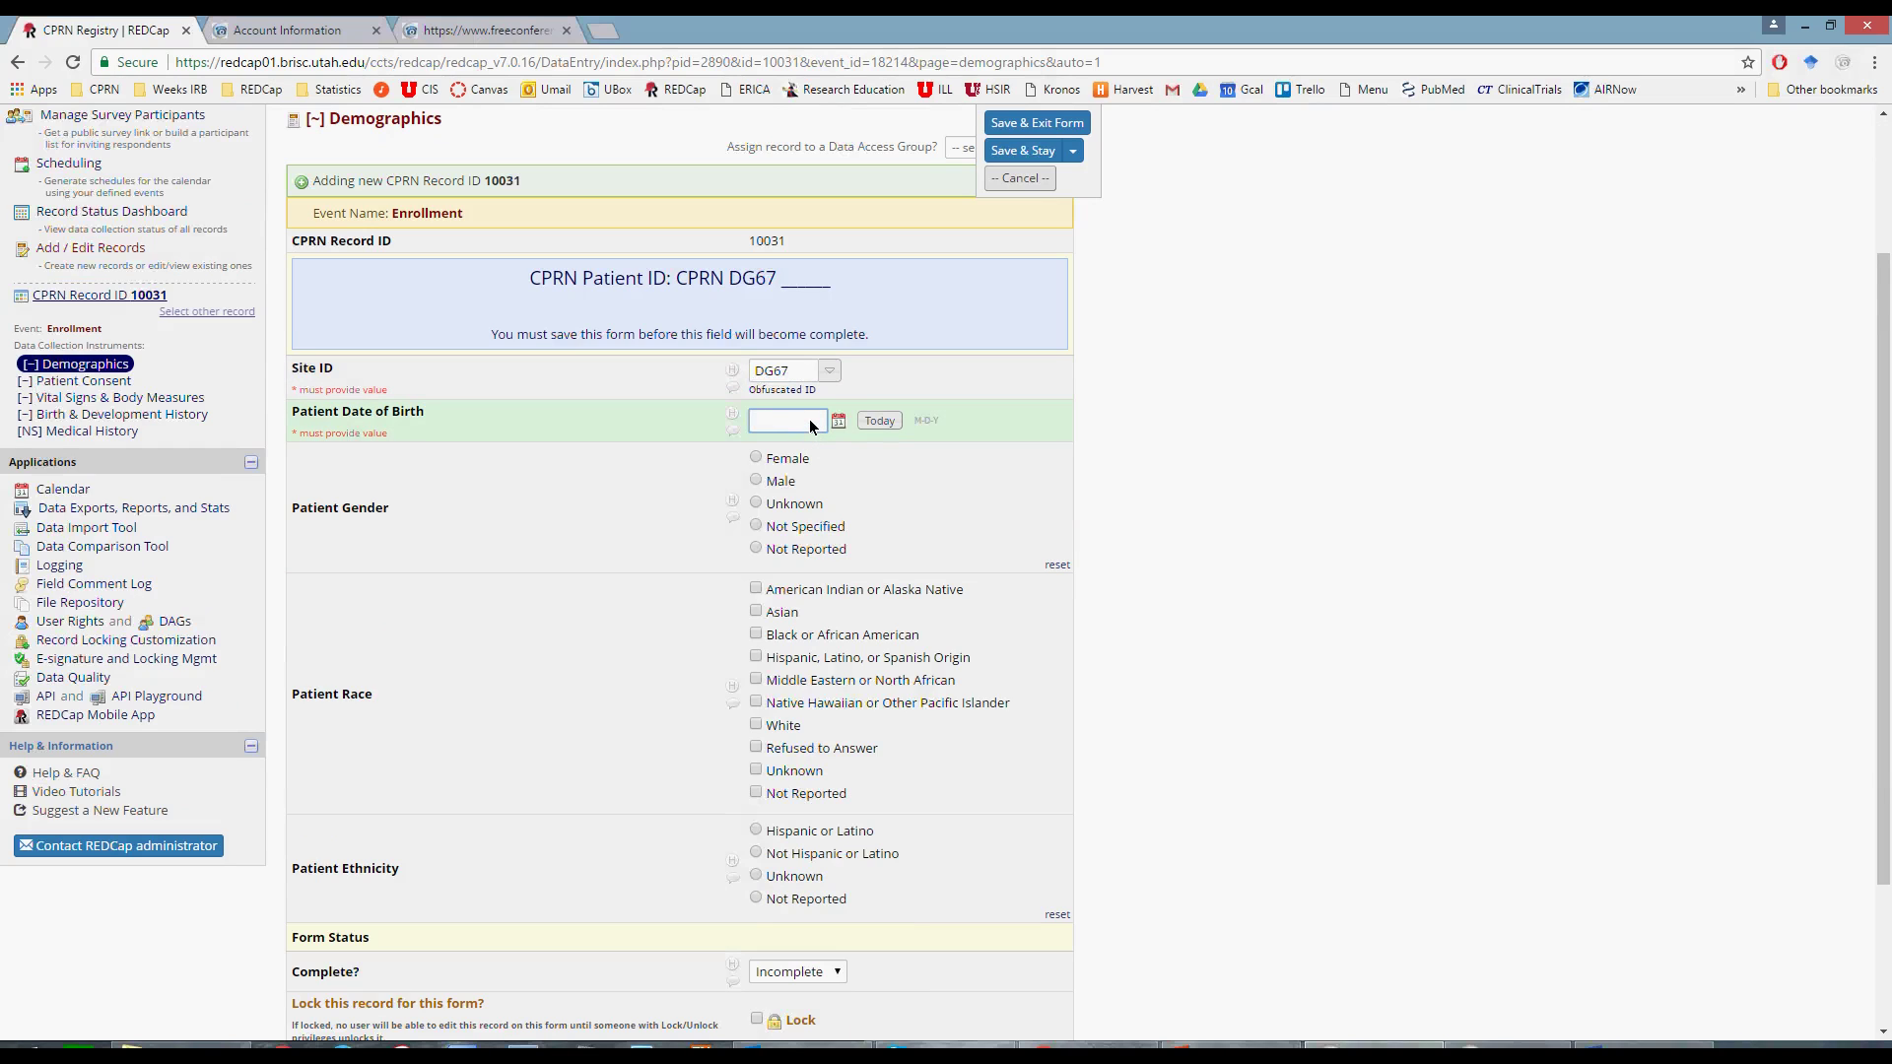
pyautogui.write('4/11/1988')
pyautogui.press('Tab')
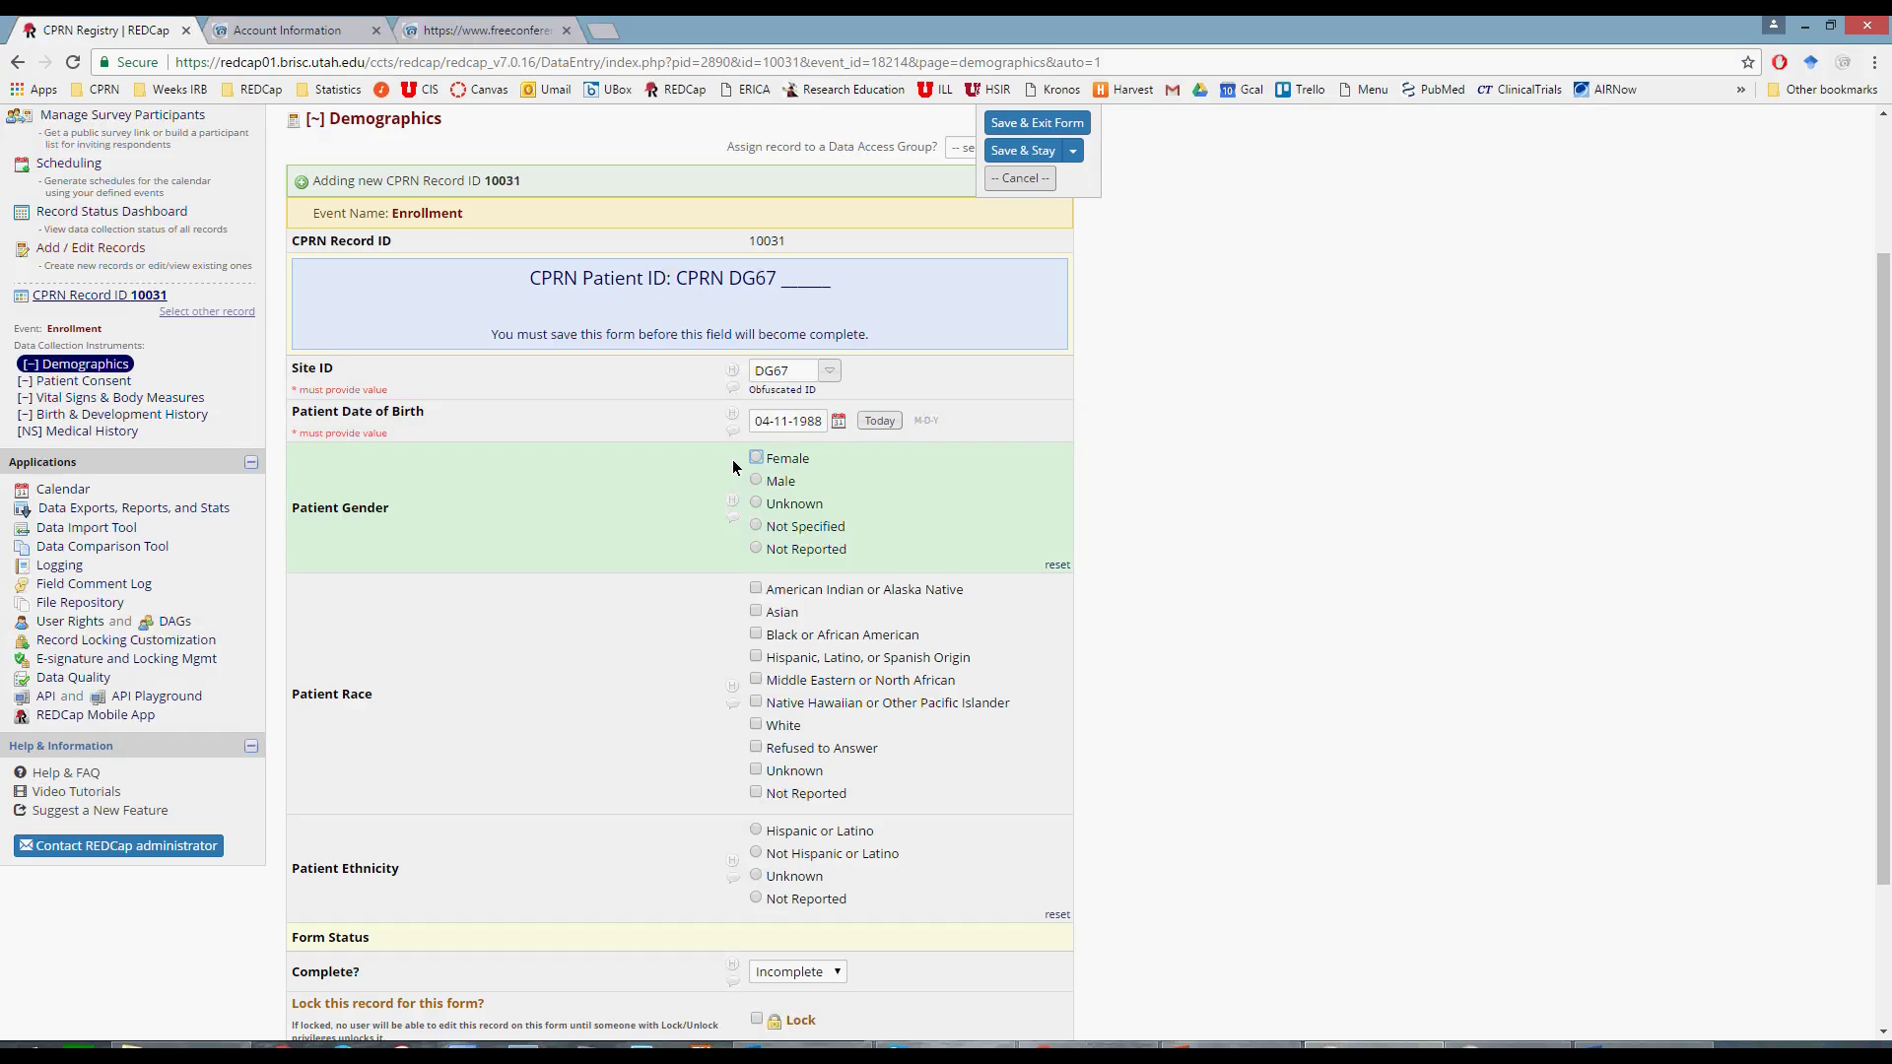
pyautogui.click(756, 481)
# - Set the Demographics form status to Complete and save it, going on to the next form
pyautogui.scroll(-3, 720, 476)
pyautogui.click(793, 769)
pyautogui.click(763, 845)
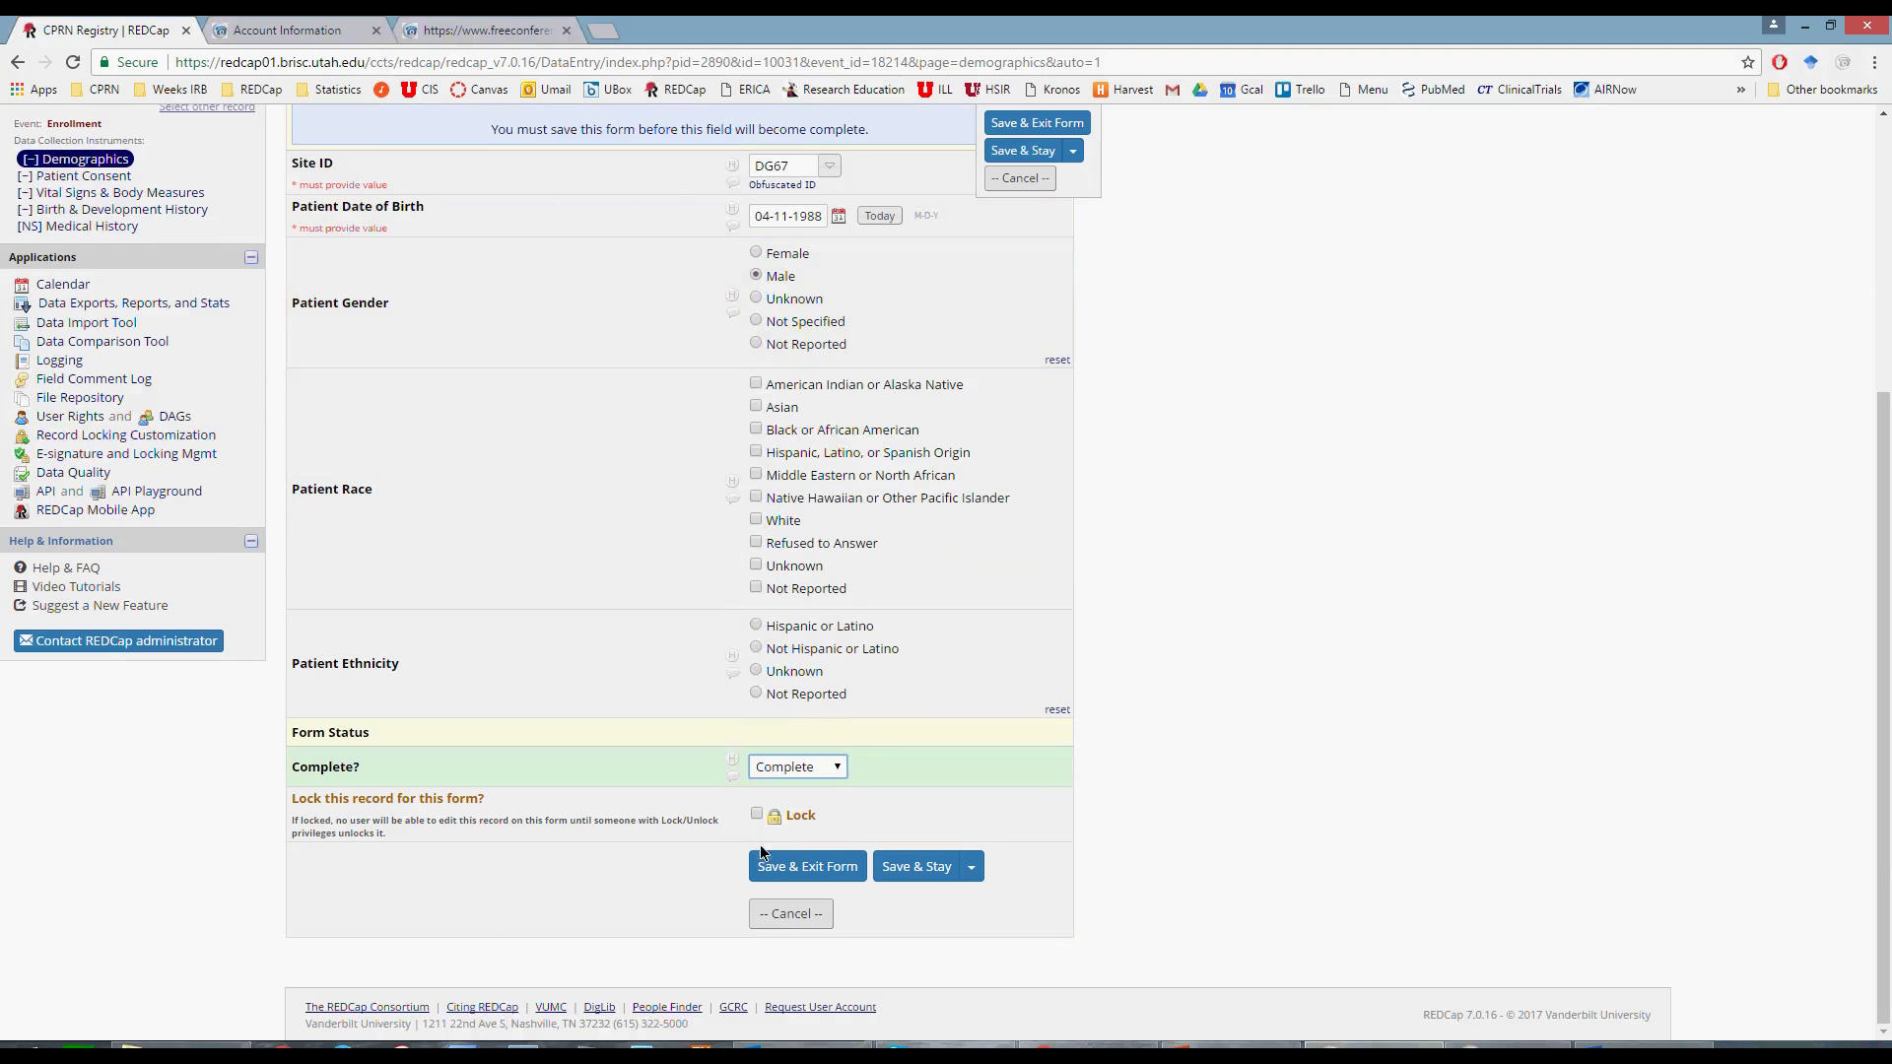
pyautogui.click(973, 869)
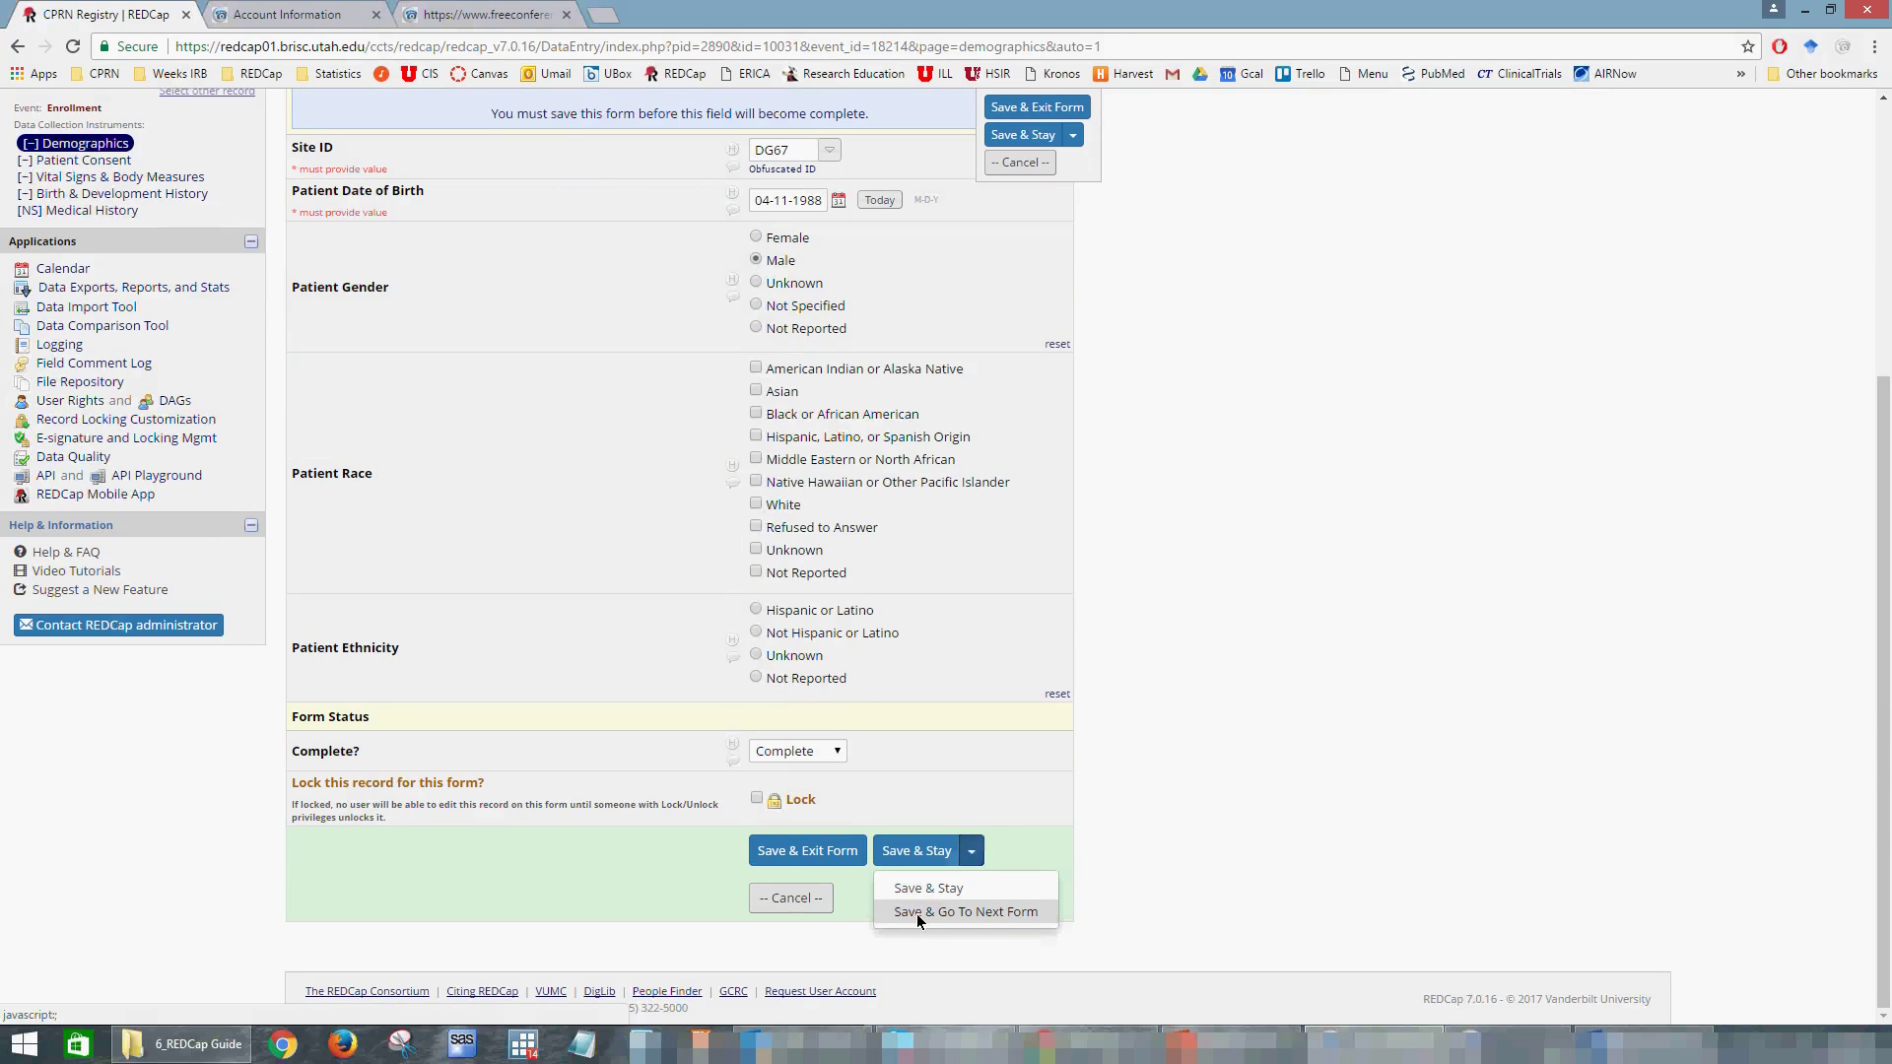
pyautogui.click(916, 912)
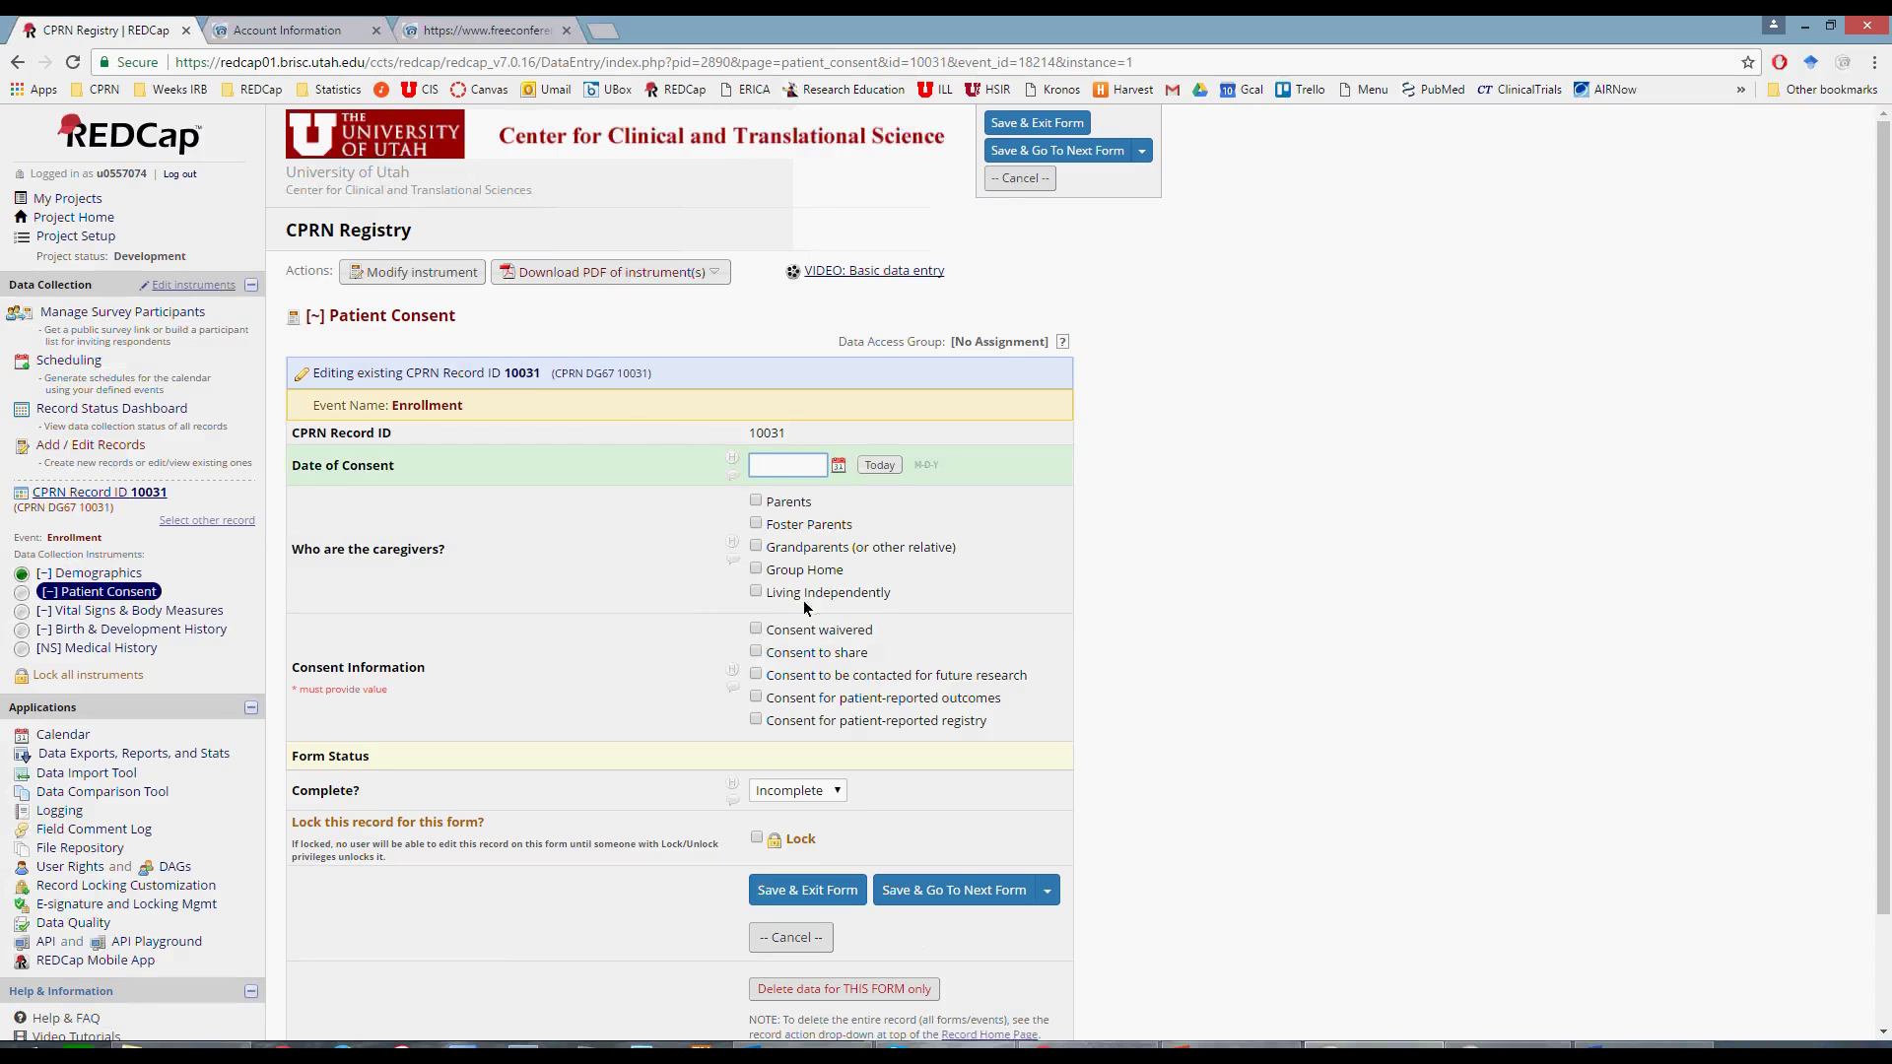
# - Try to save the Patient Consent form and go to the next form without filling in the required Consent Information
pyautogui.moveTo(323, 662); pyautogui.dragTo(292, 660)
pyautogui.tripleClick(389, 701)
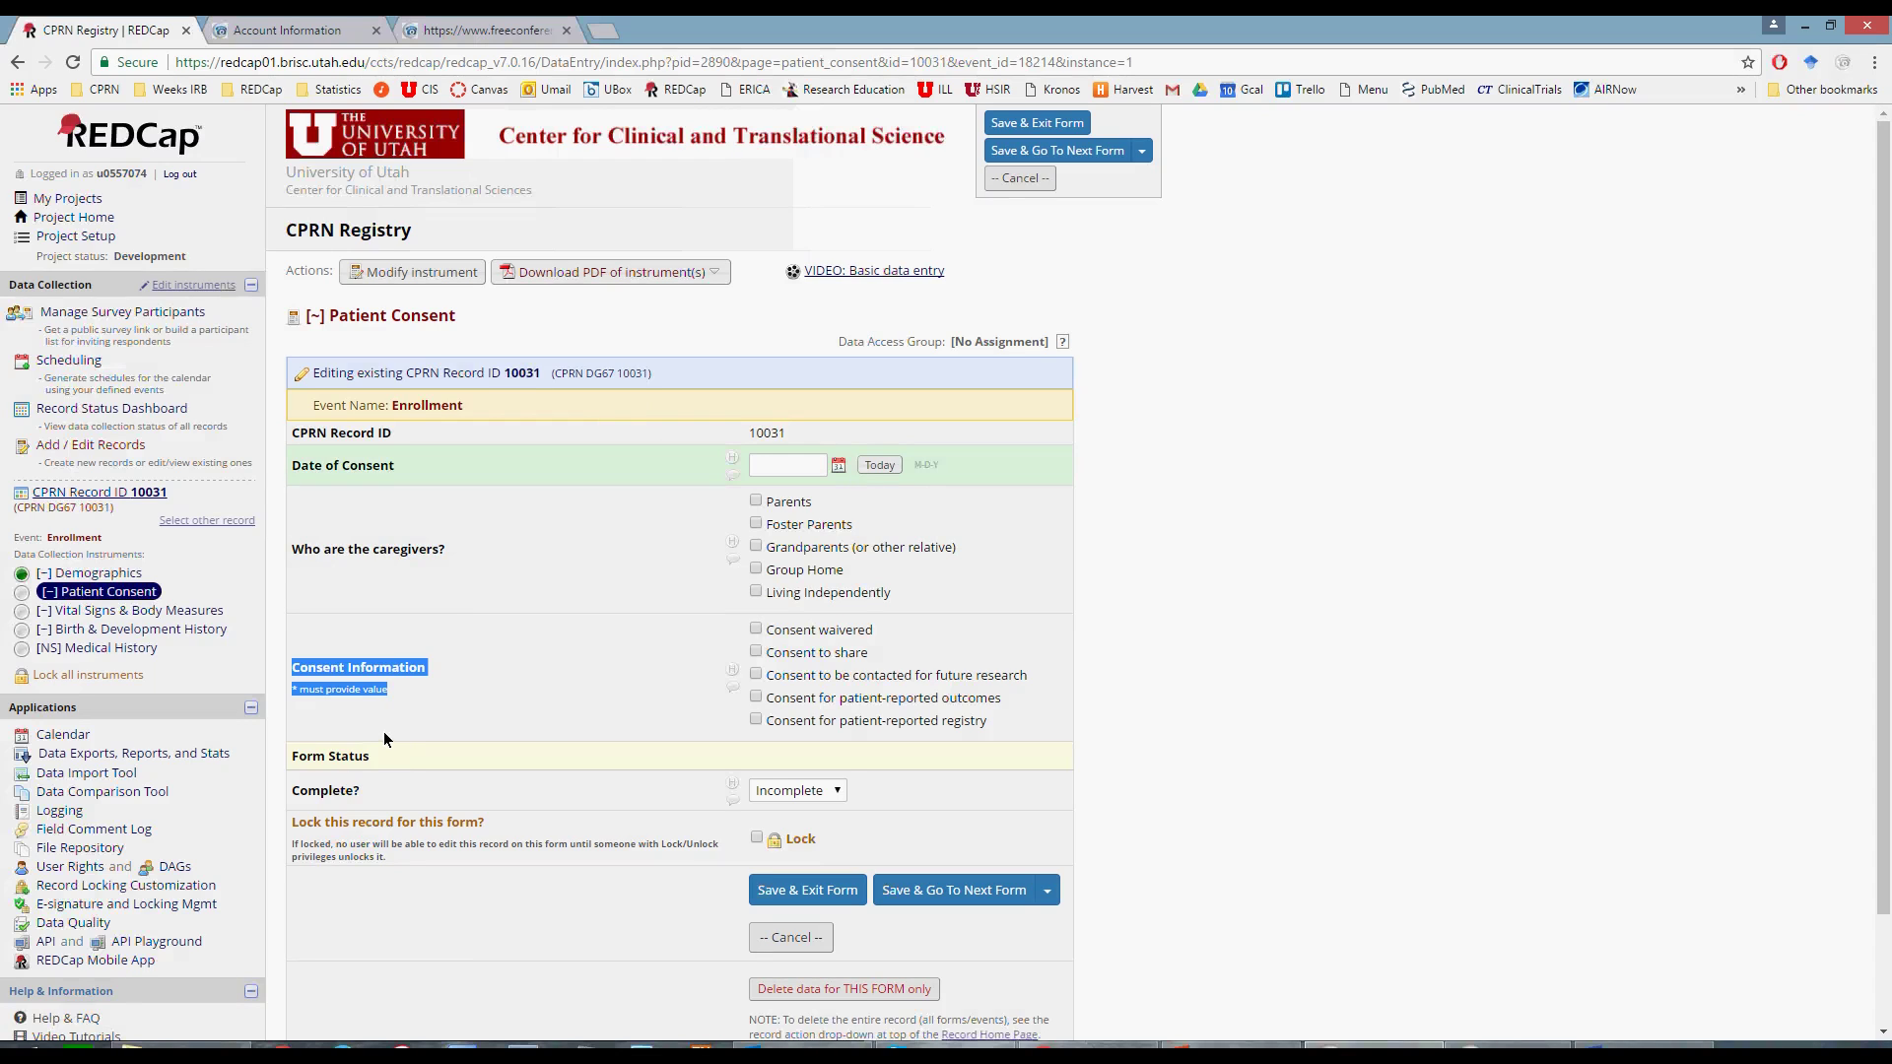
pyautogui.click(402, 713)
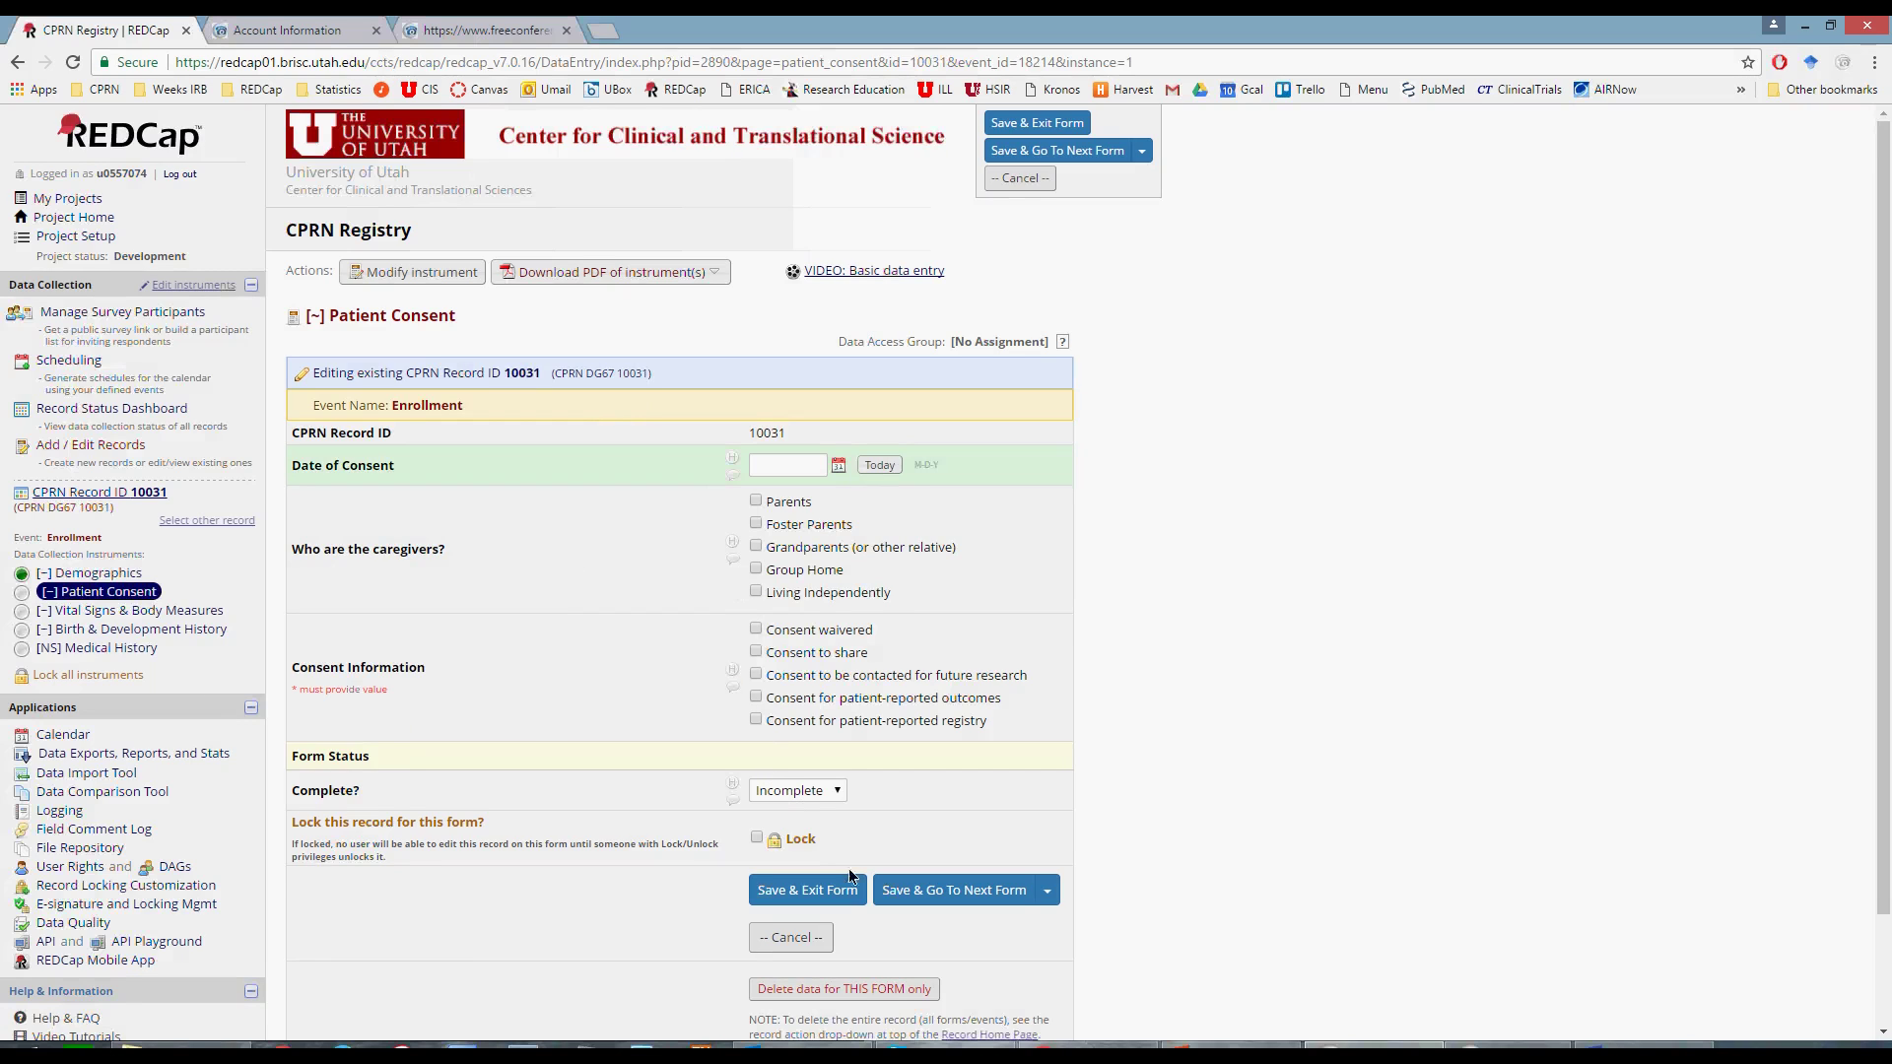
pyautogui.click(951, 881)
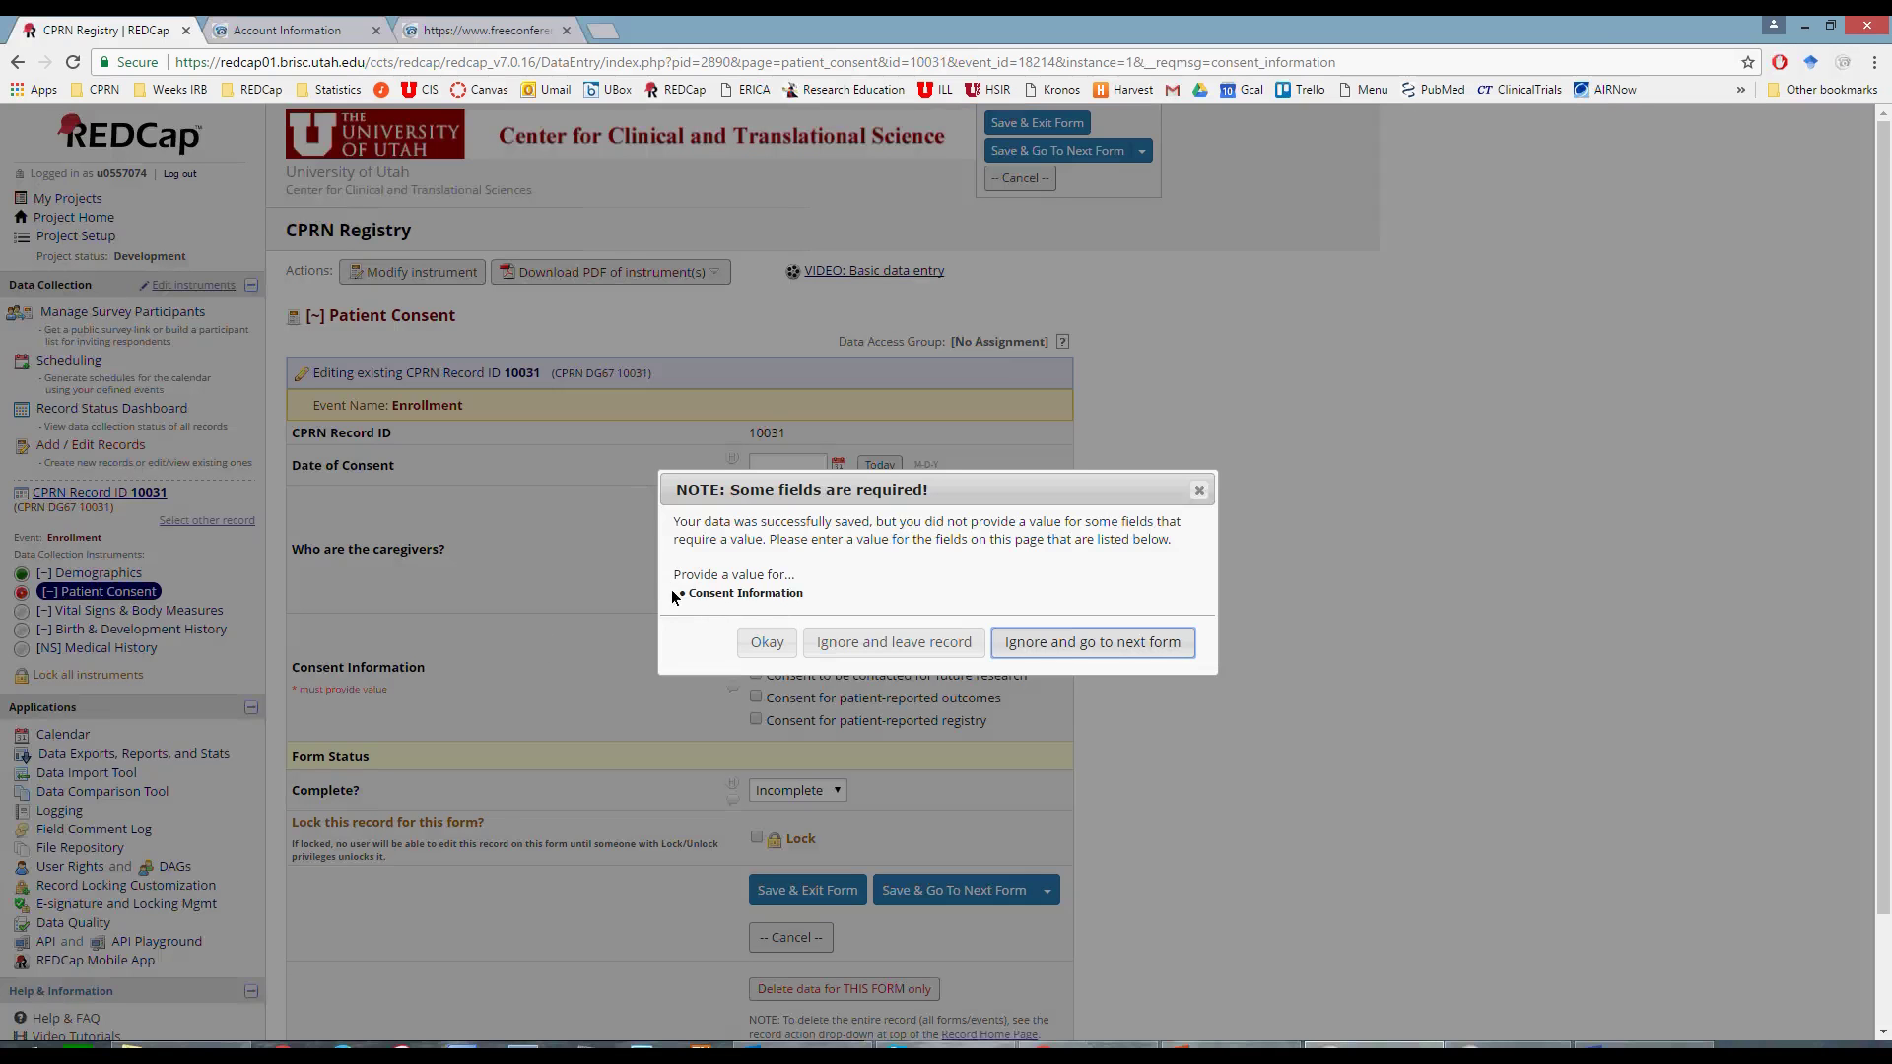
pyautogui.moveTo(674, 598); pyautogui.dragTo(804, 594)
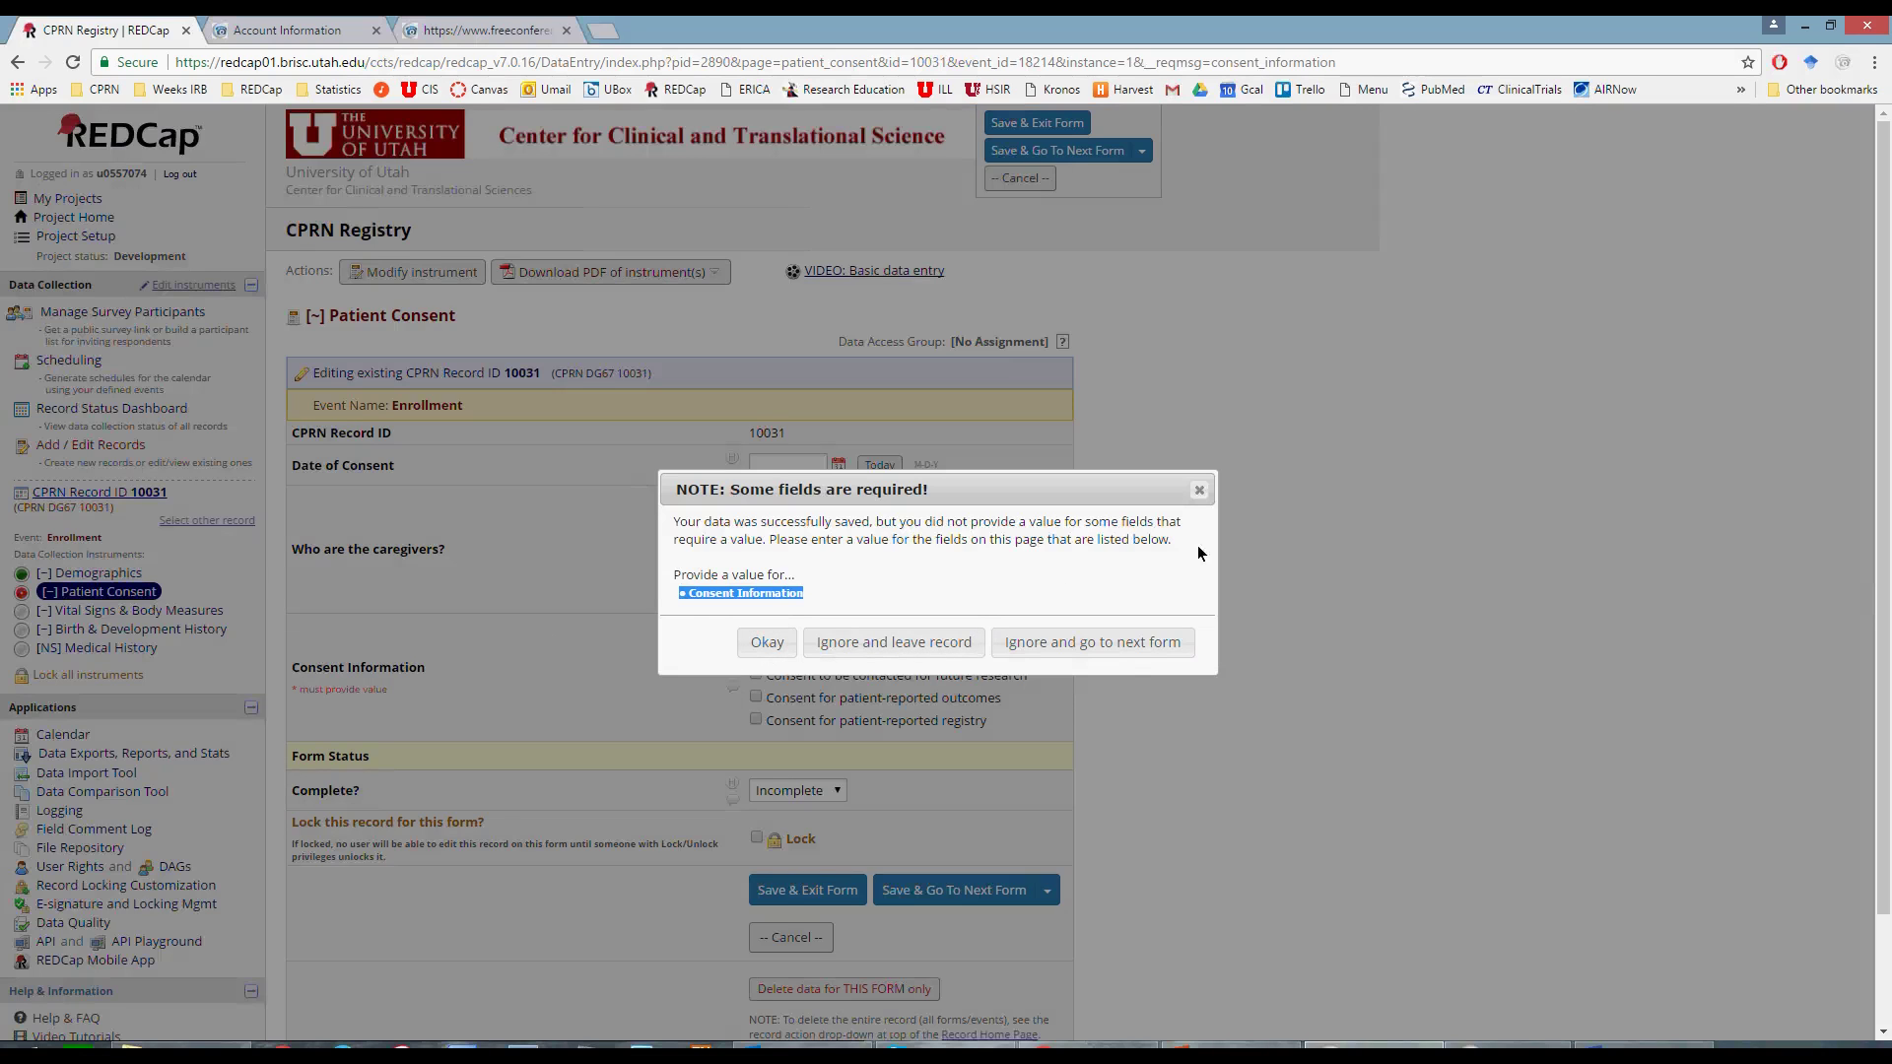
pyautogui.click(1199, 490)
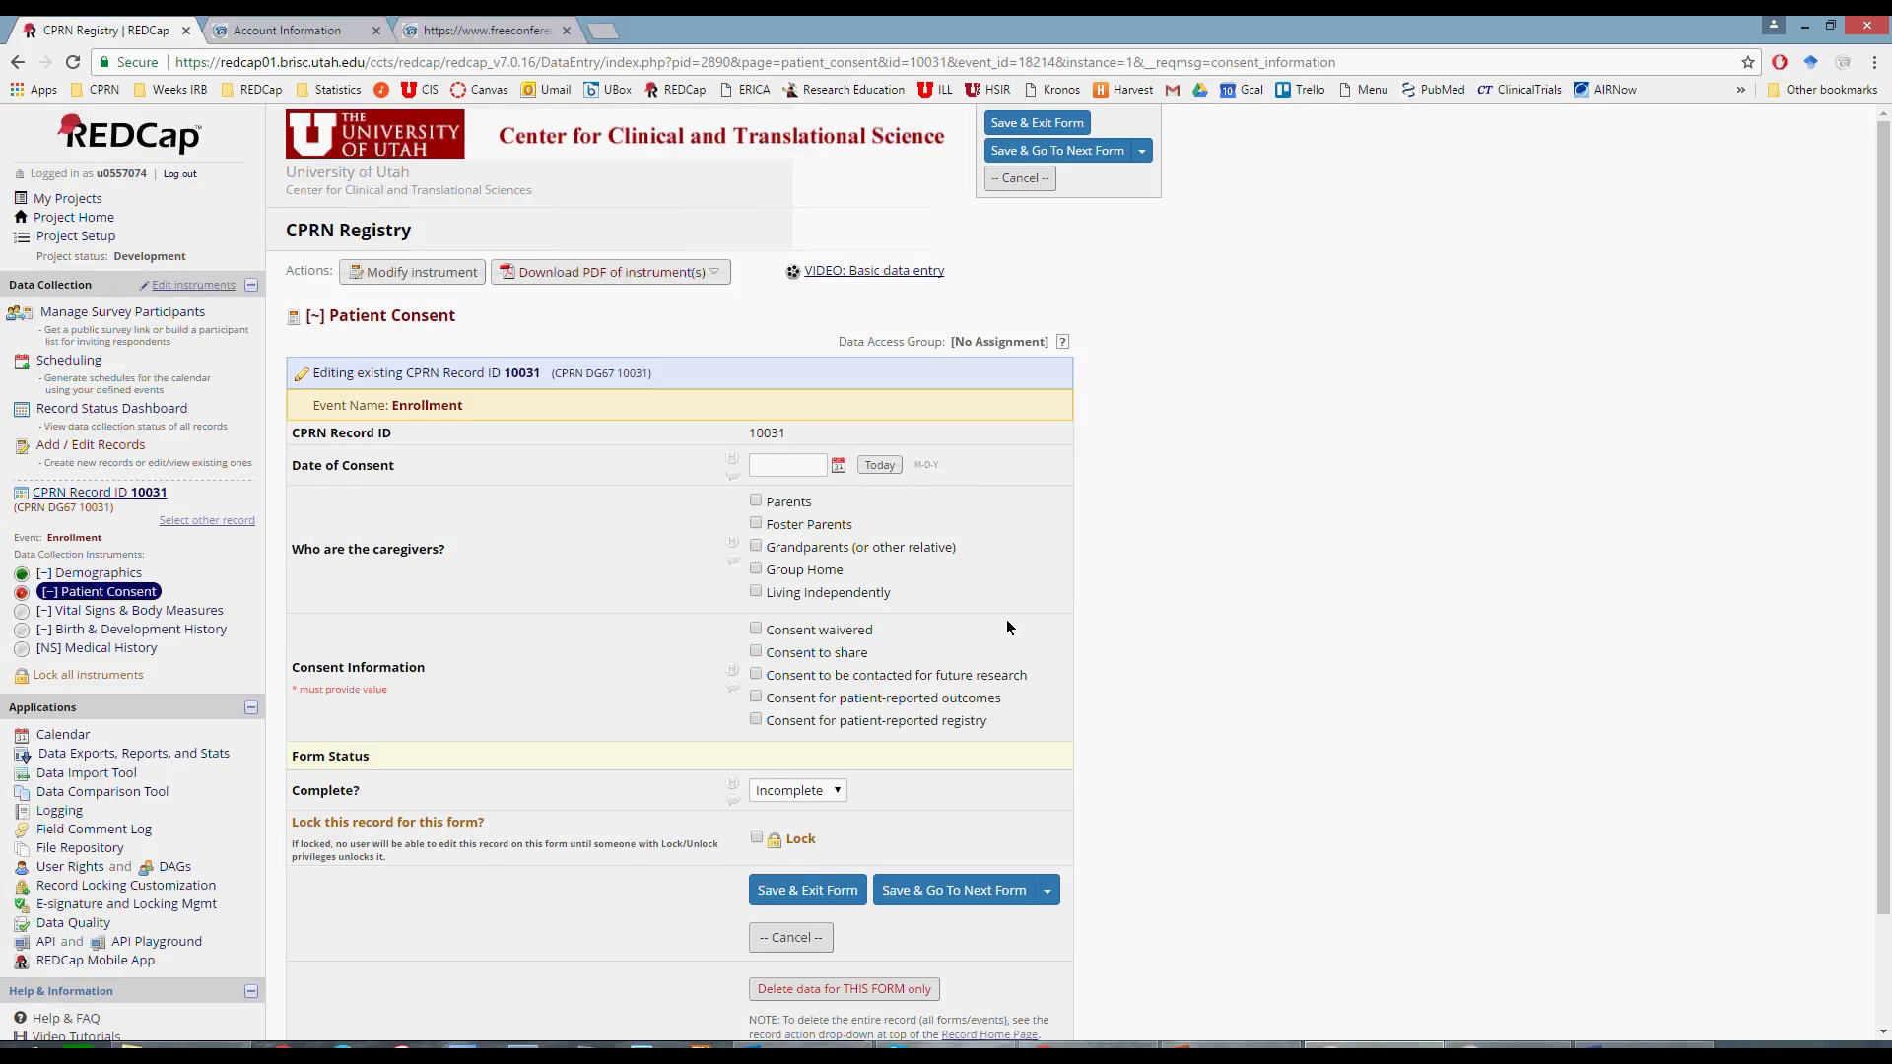
# - Select Consent waivered and Consent for patient-reported registry, and set the Date of Consent to today, 05-17-2017
pyautogui.scroll(-2, 1007, 621)
pyautogui.click(755, 501)
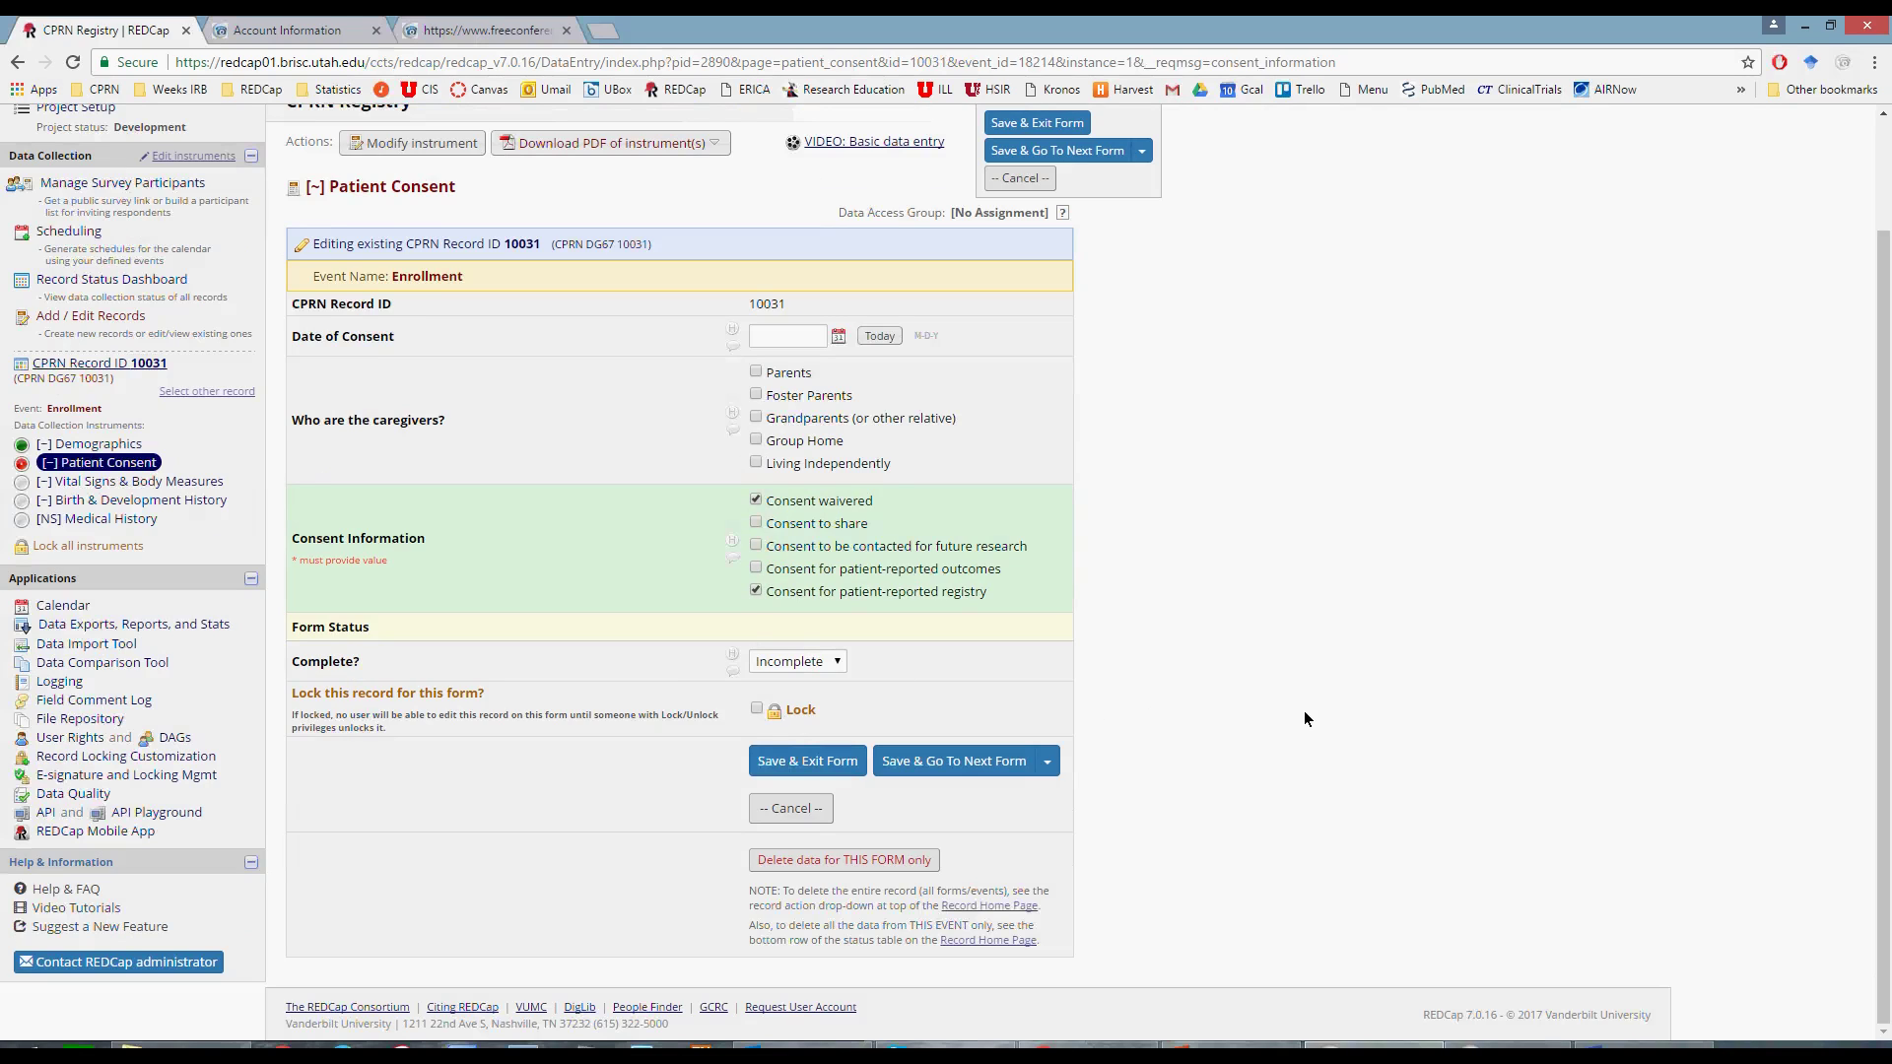
pyautogui.click(893, 341)
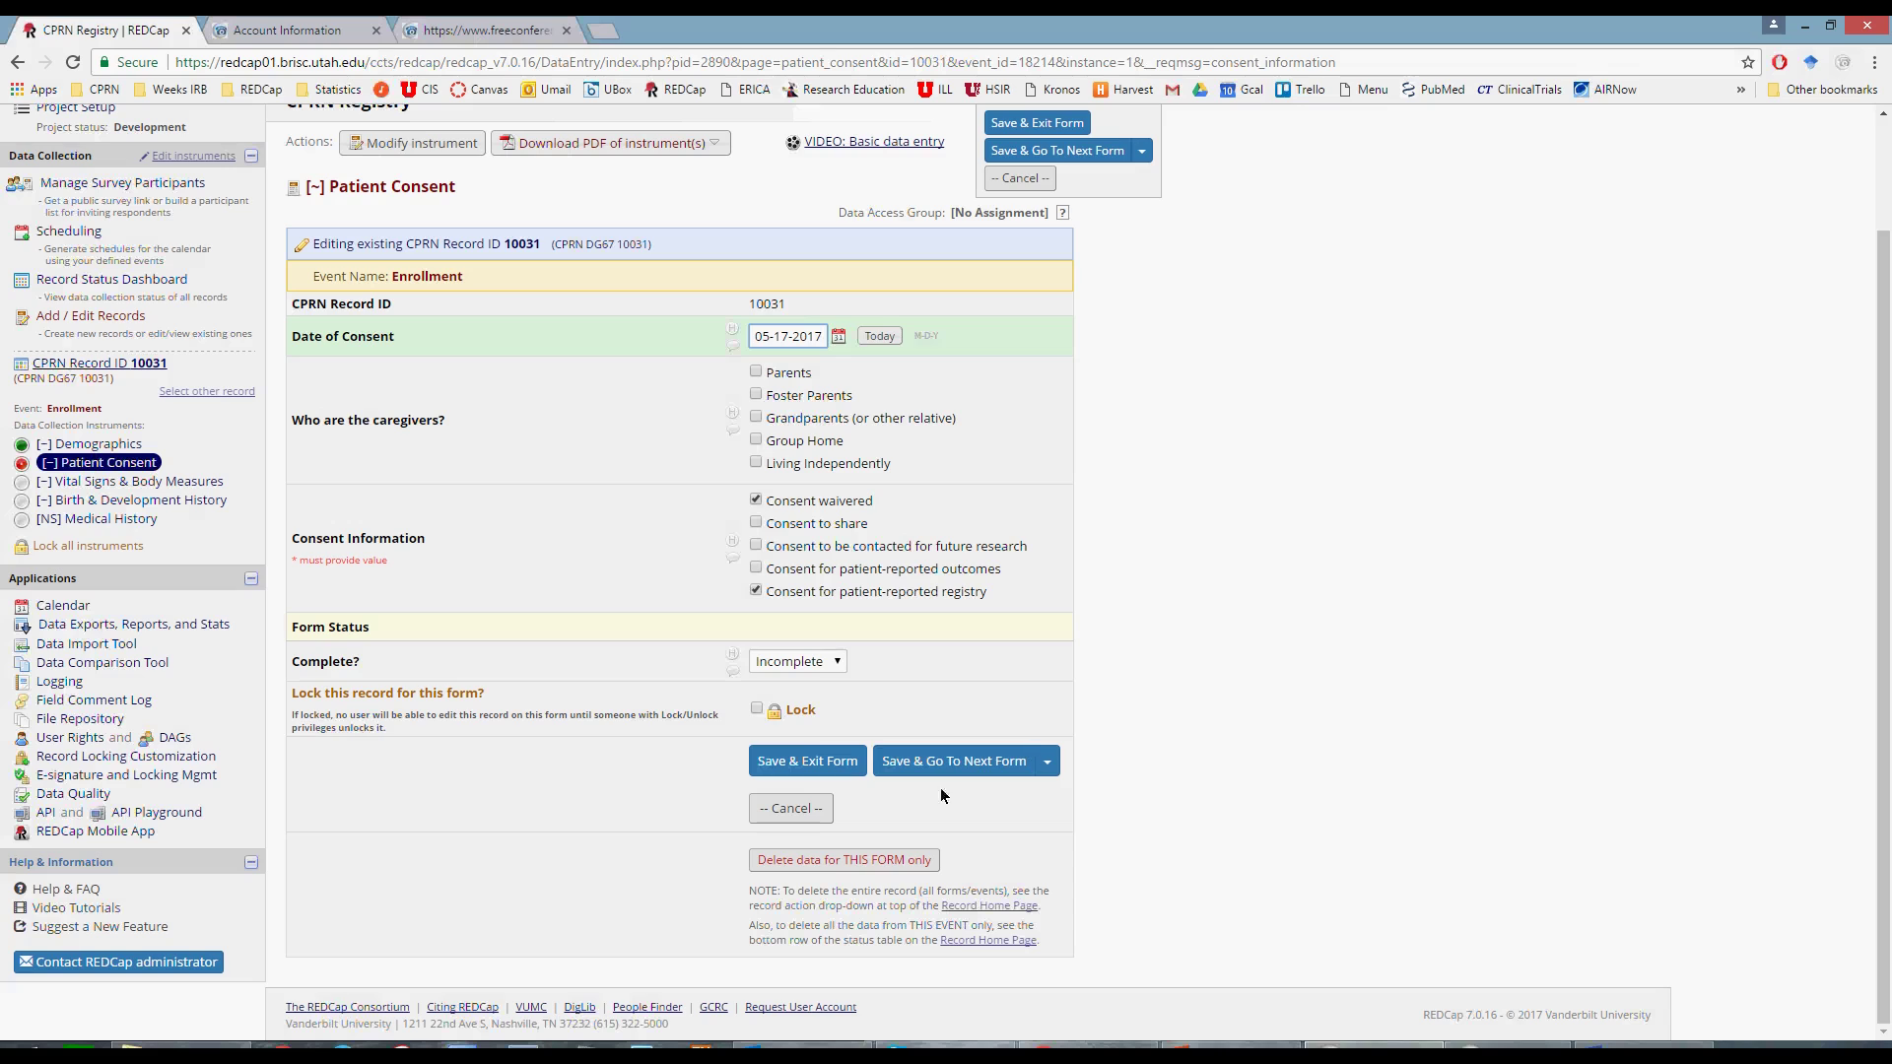
# - Set the Patient Consent form status to Complete, then save and exit the form
pyautogui.click(836, 663)
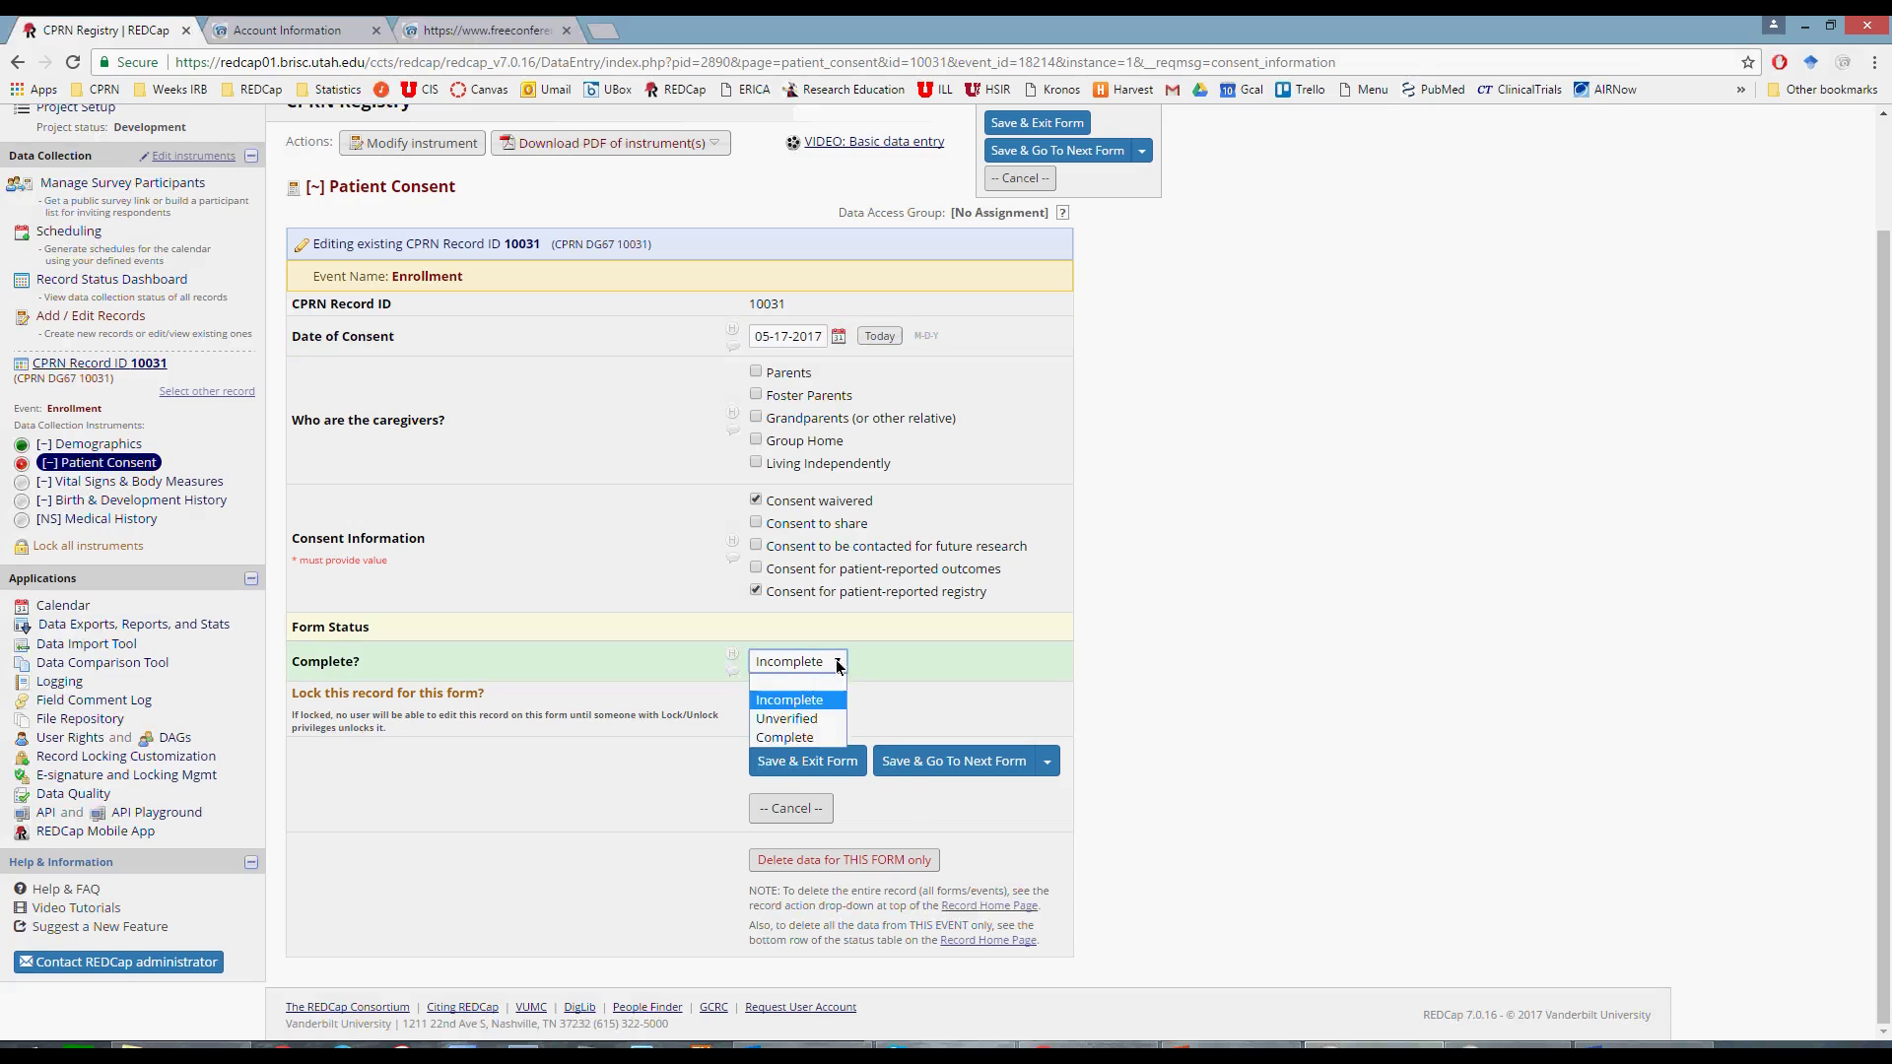
pyautogui.click(788, 739)
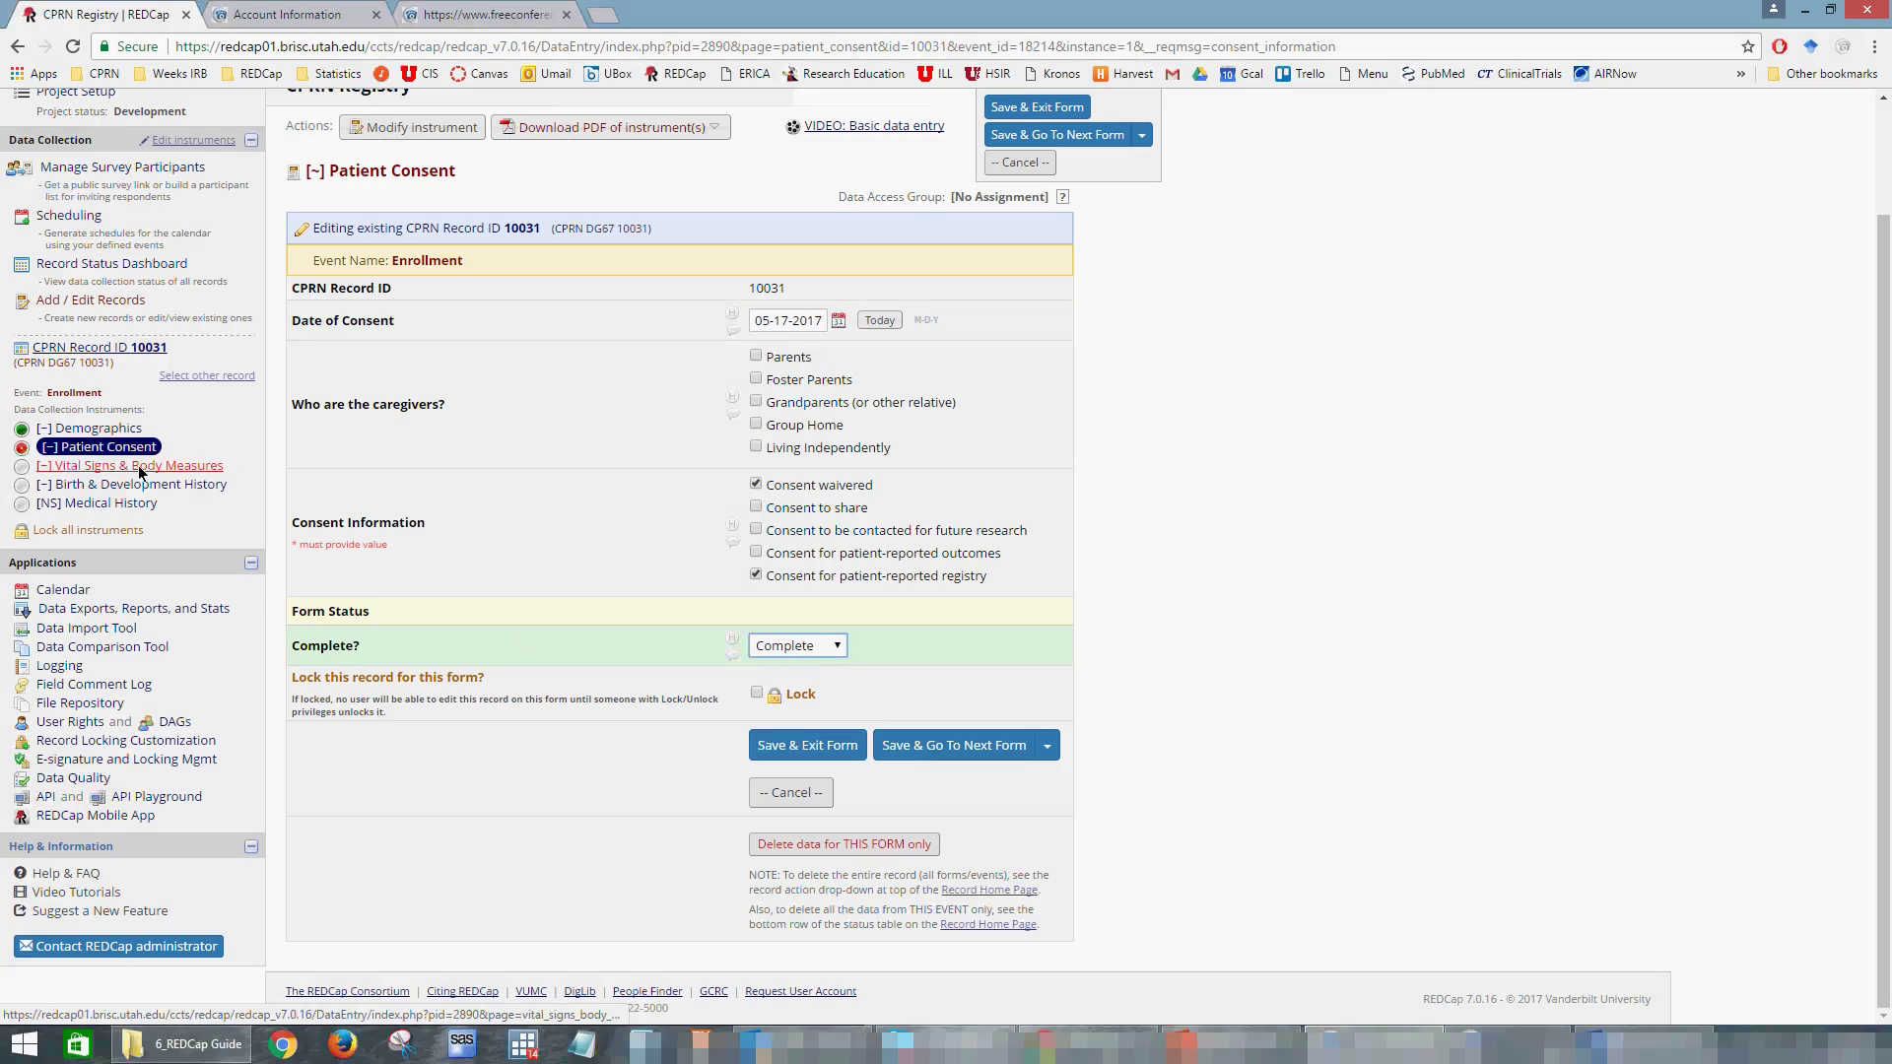
pyautogui.click(804, 745)
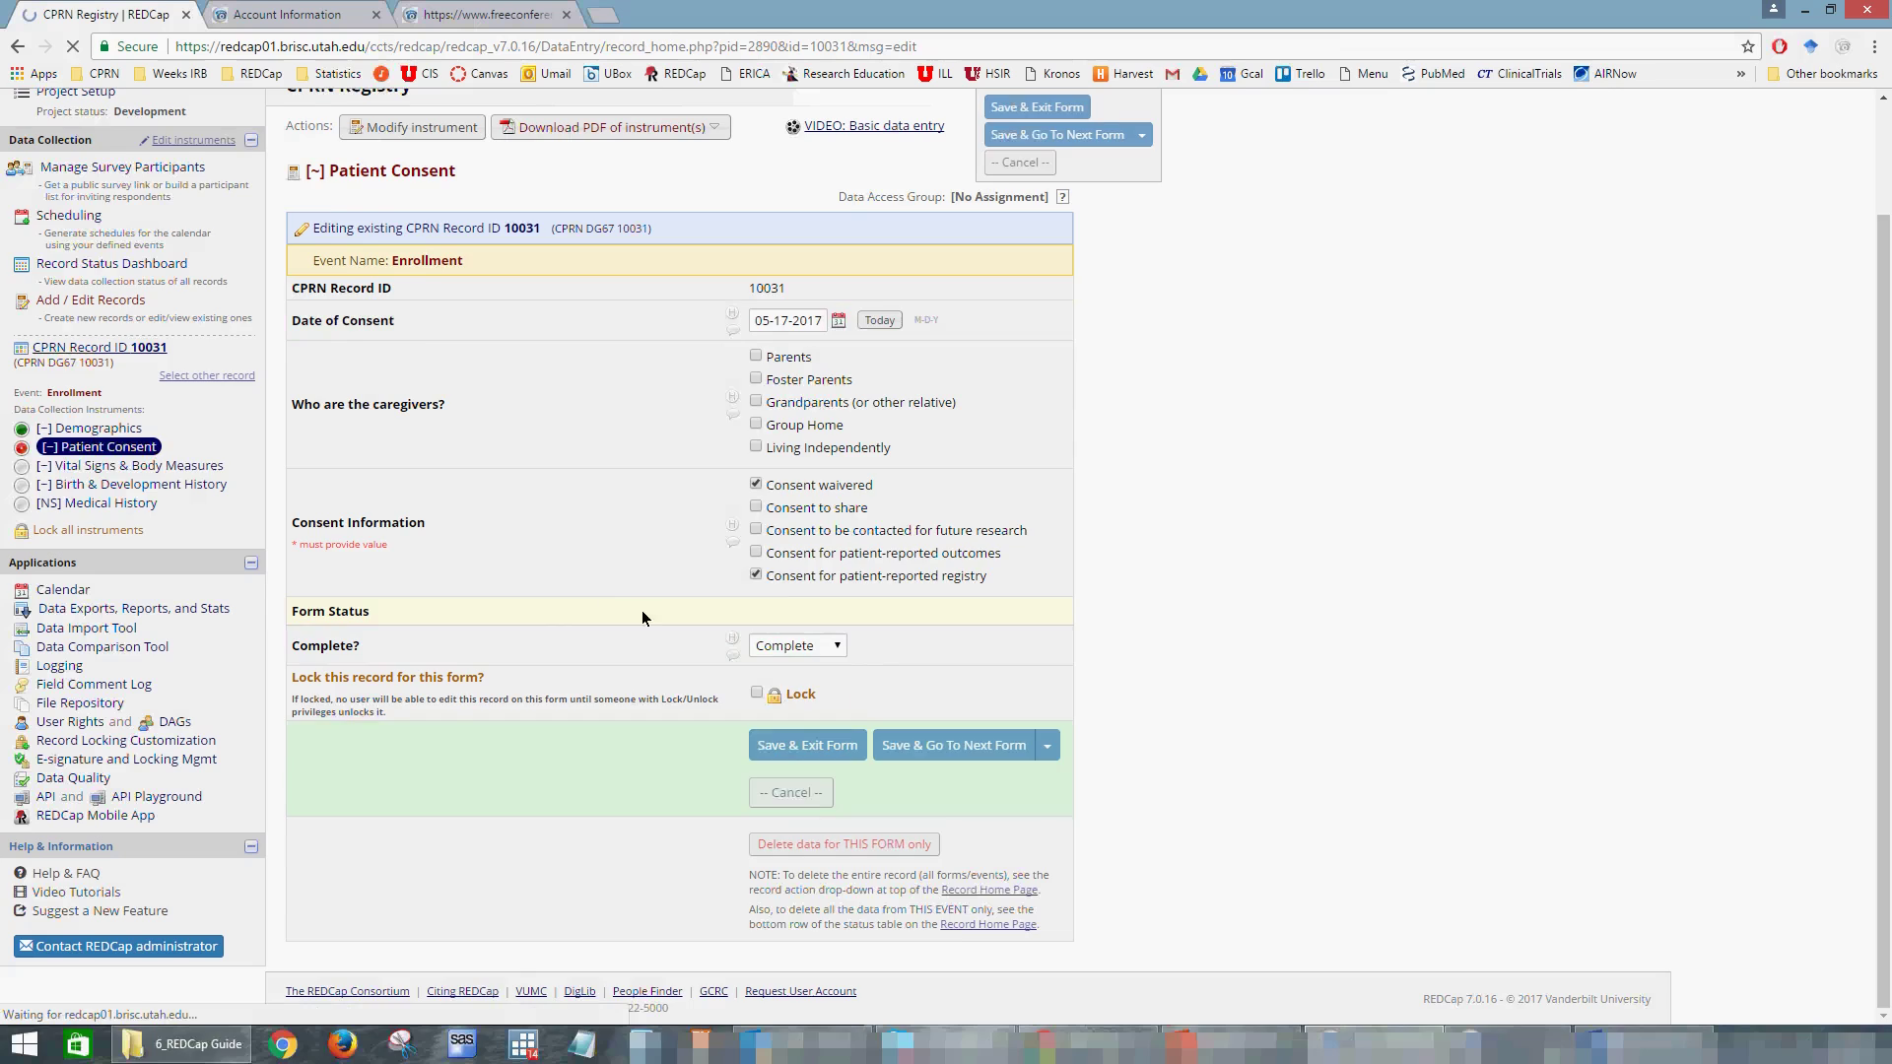
# - Open the [NSGY] Pre-Op Visit form for the Pre-Op event and review its fields down to the form status
pyautogui.scroll(-1, 818, 666)
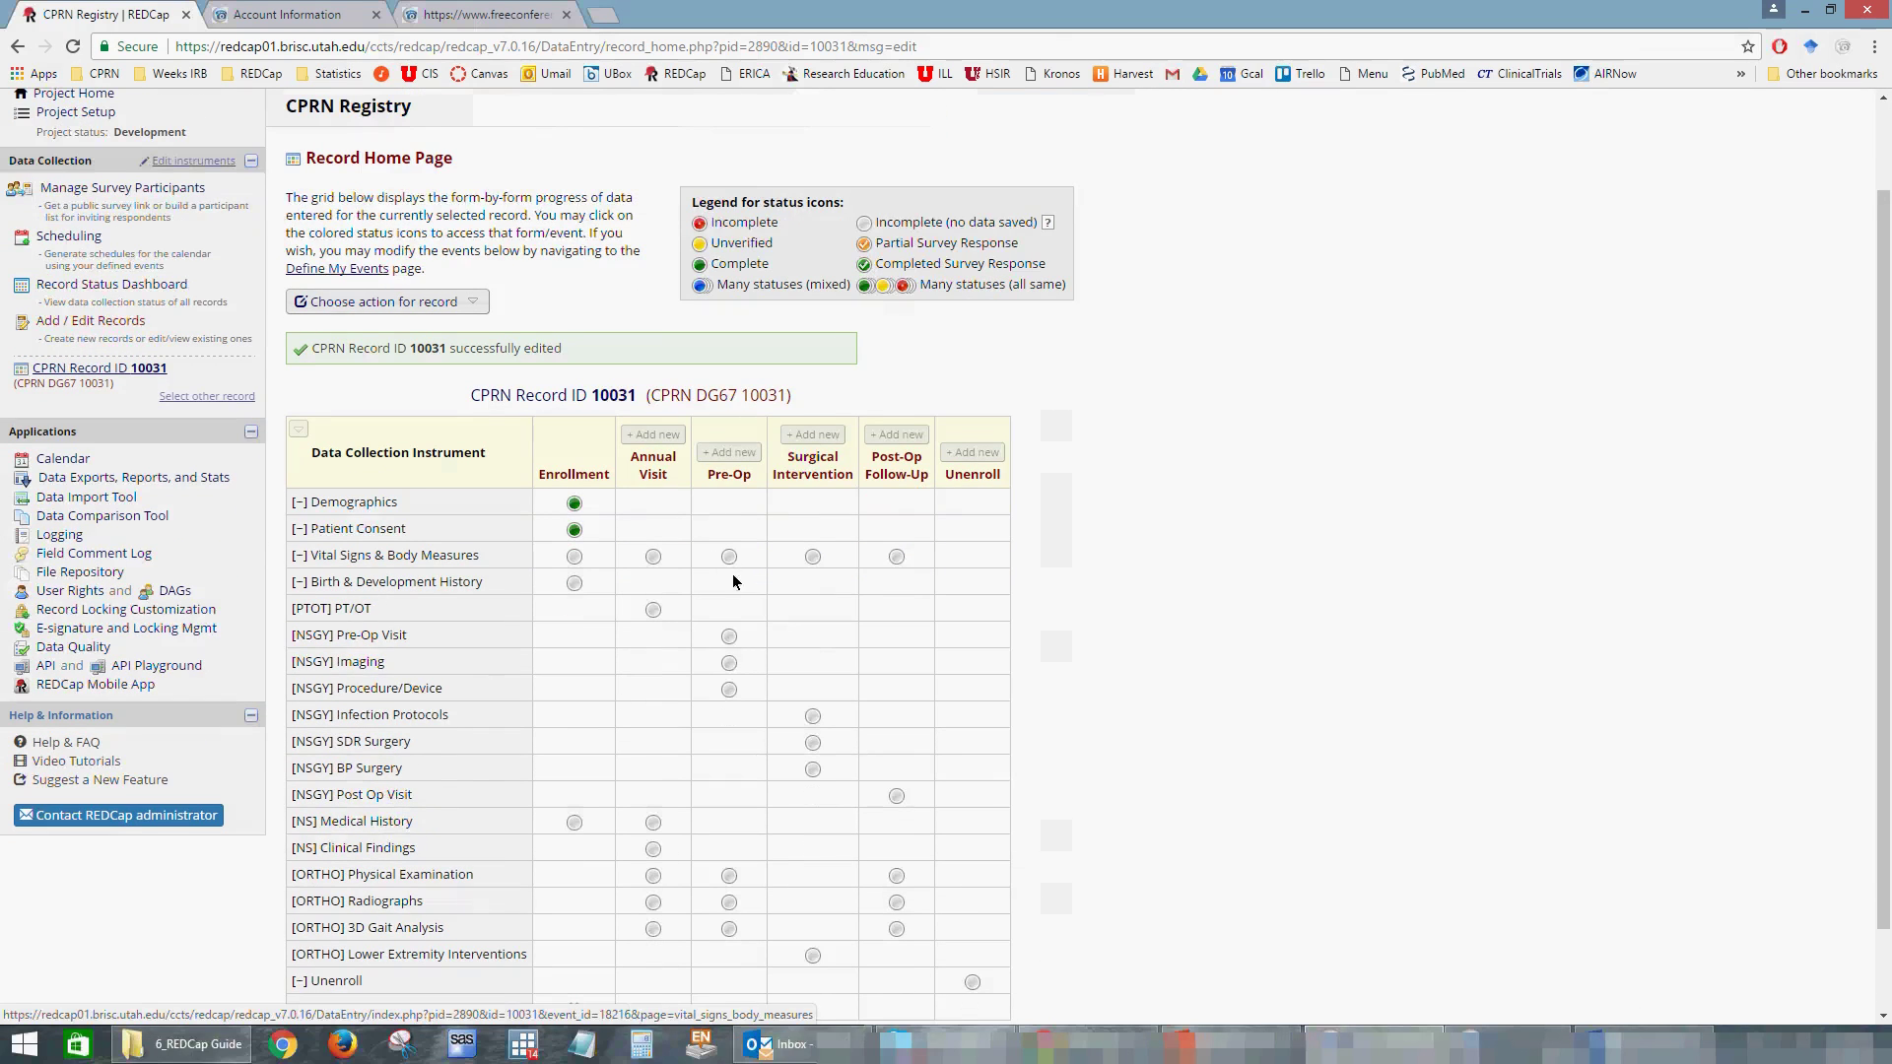
pyautogui.click(729, 638)
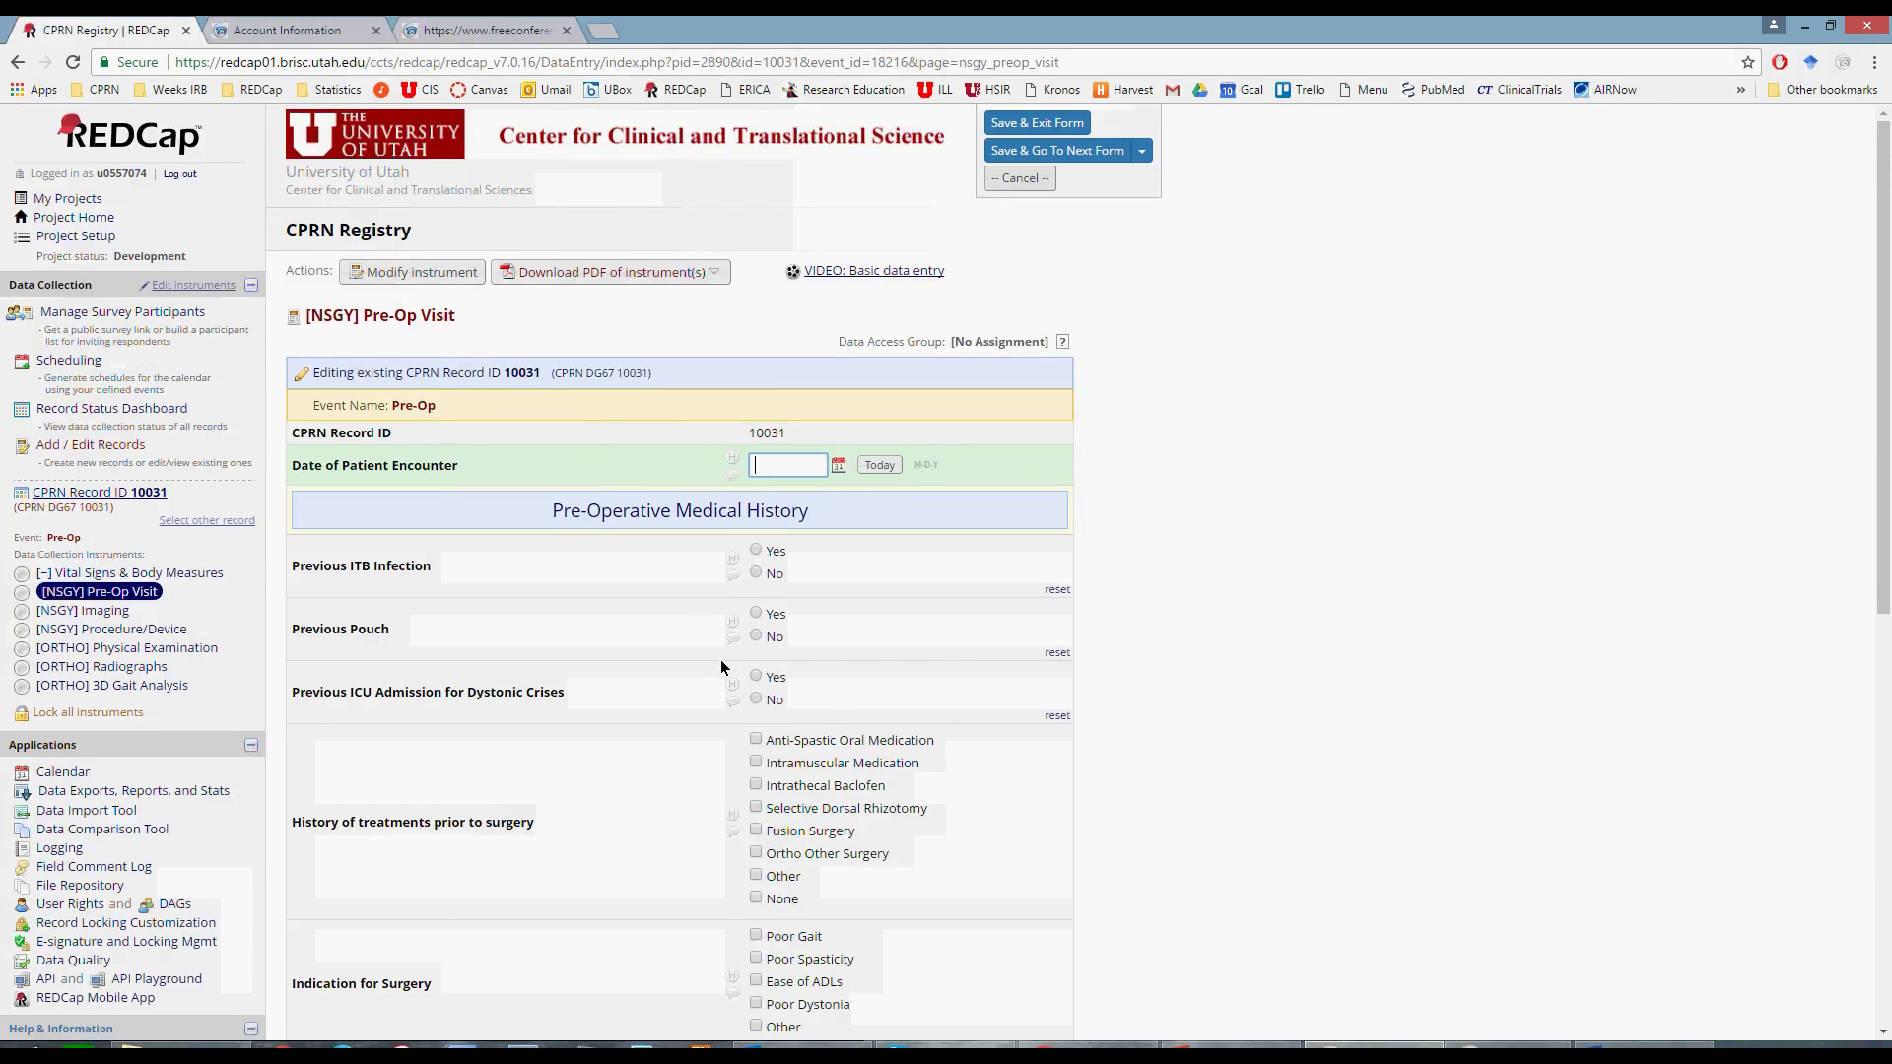
pyautogui.scroll(-1, 722, 667)
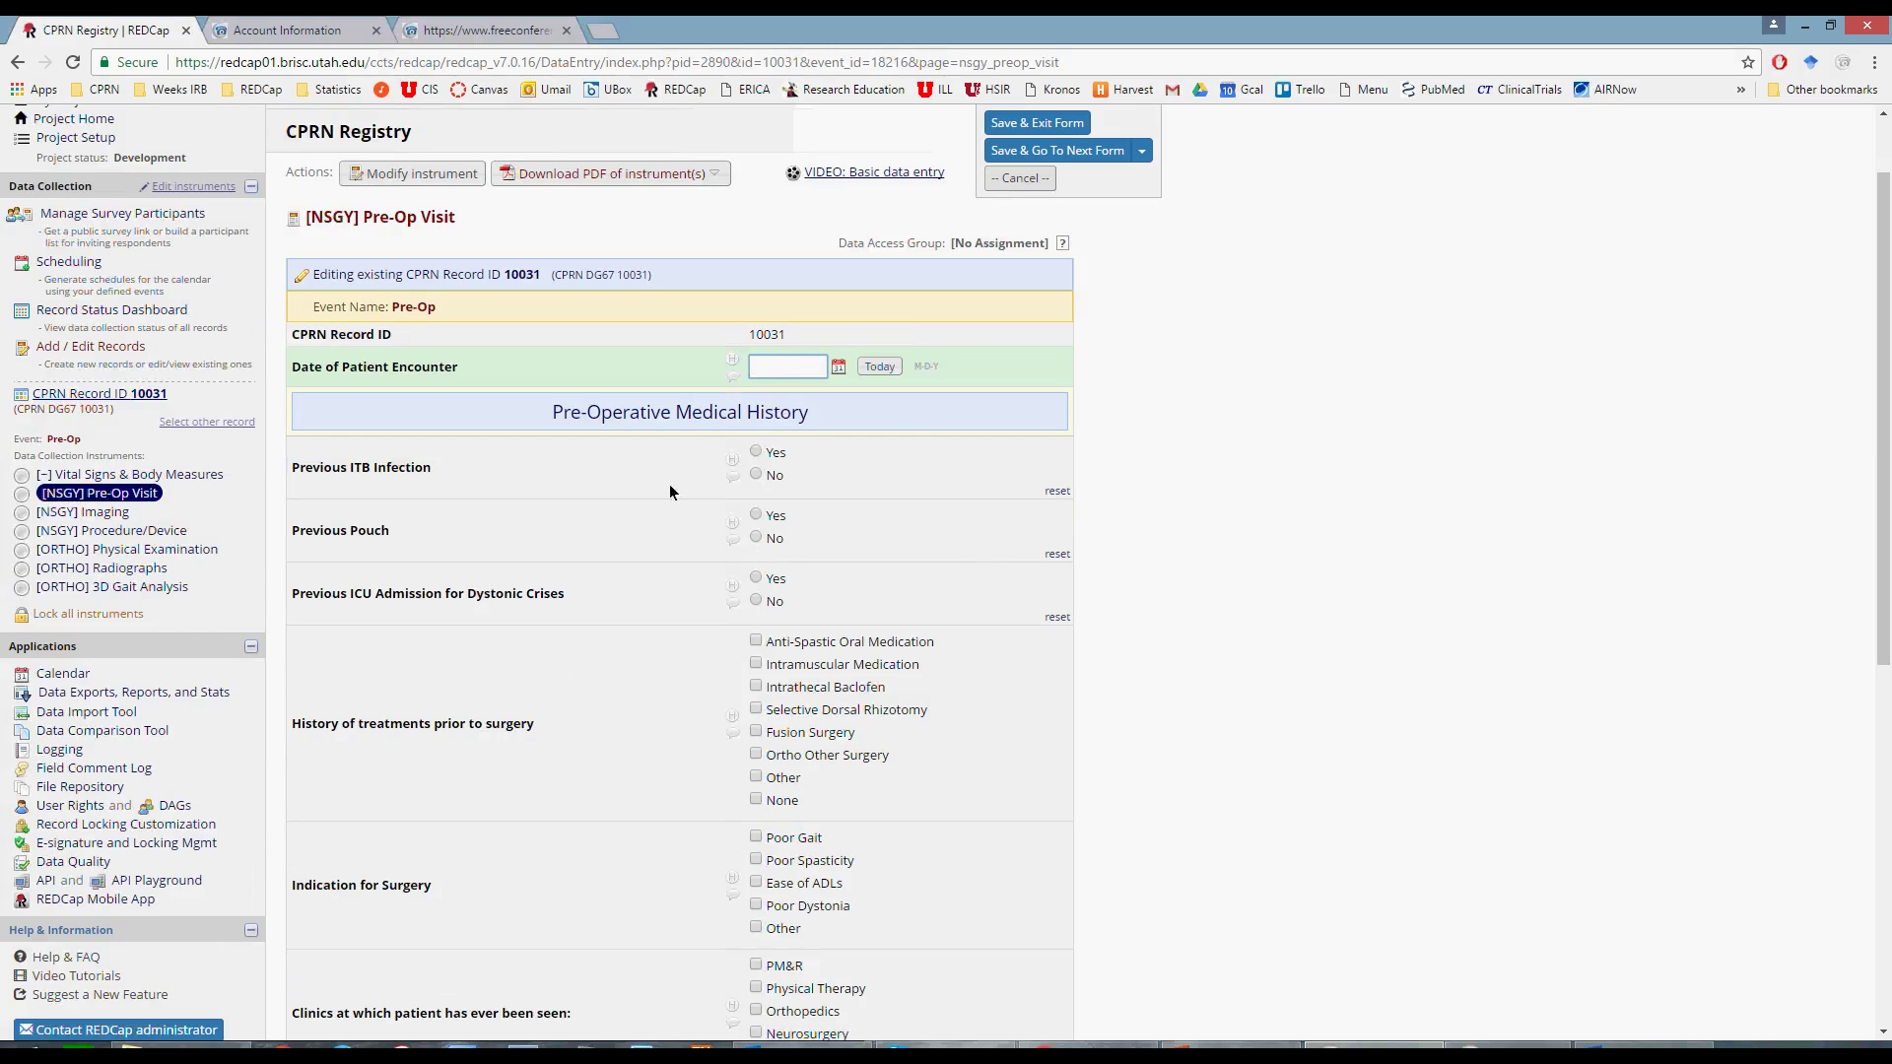
pyautogui.scroll(-5, 865, 777)
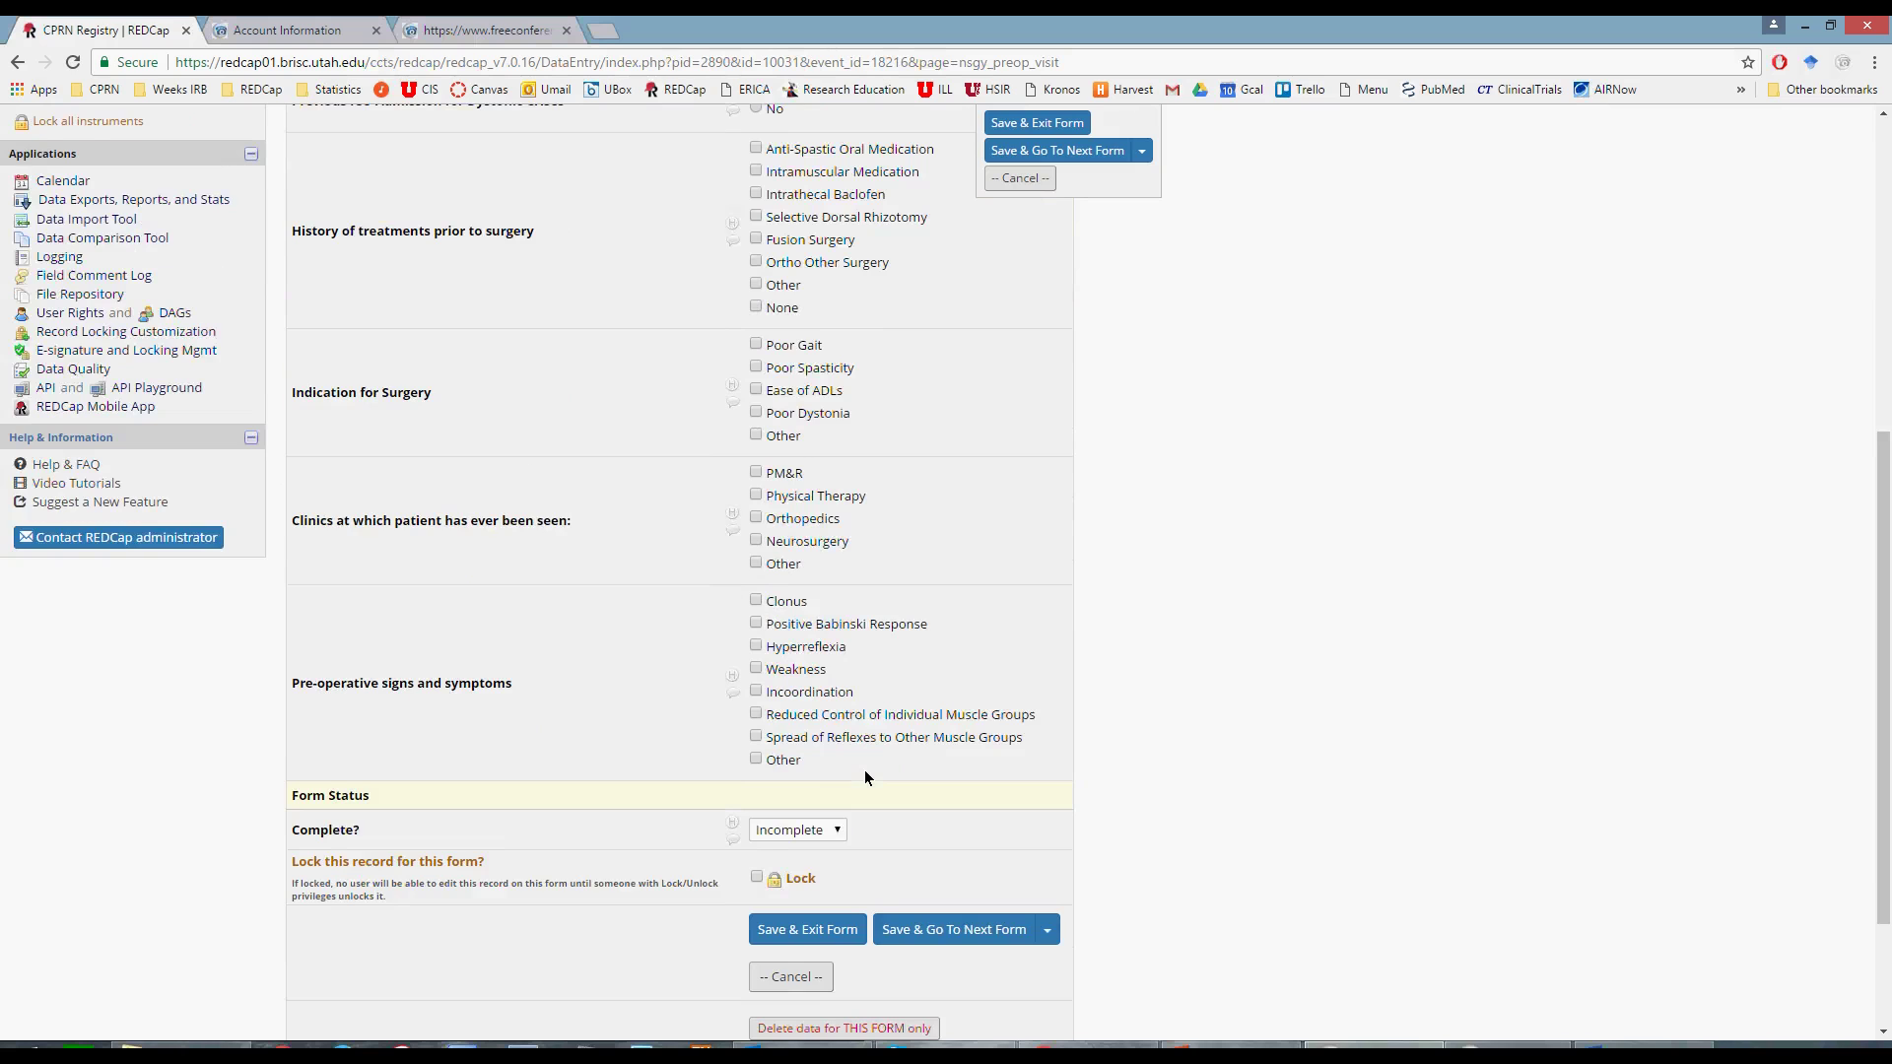
pyautogui.scroll(-2, 866, 771)
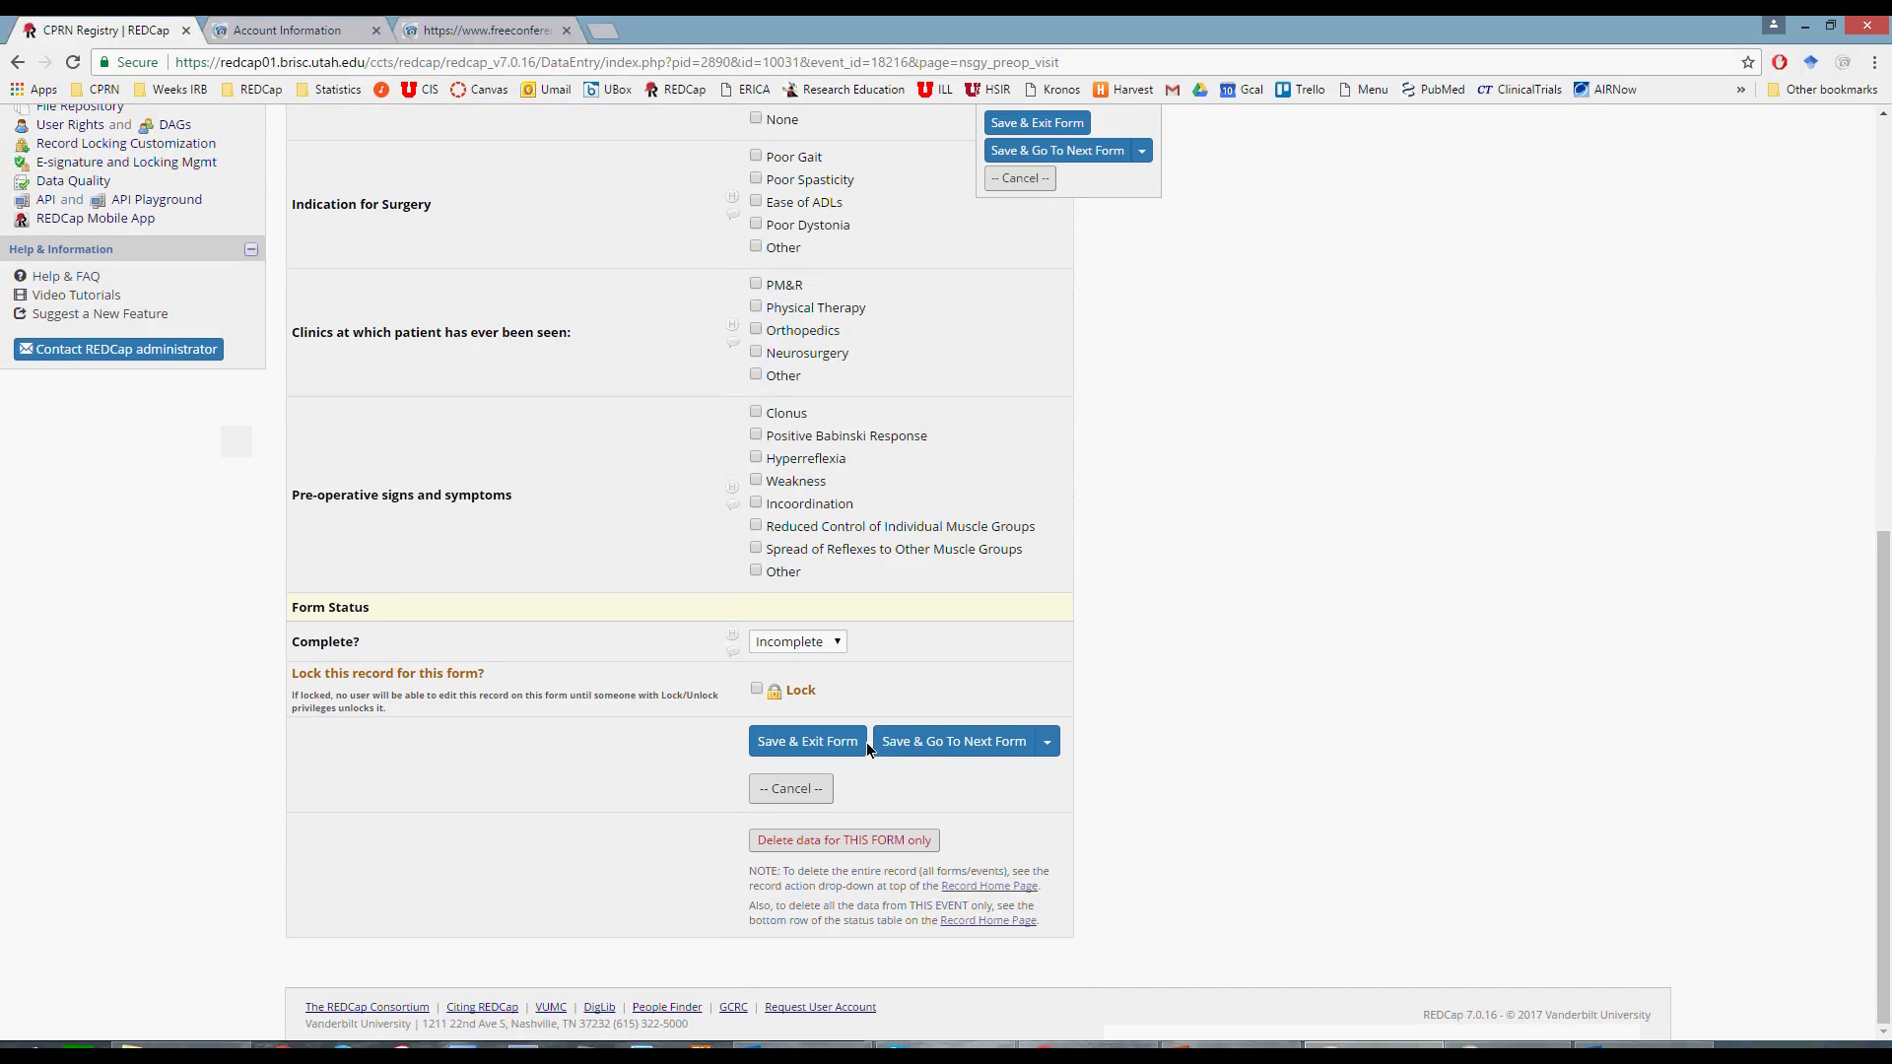
# - Mark the Pre-Op Visit form Complete and save on to the Imaging form, then save and exit that form unfilled
pyautogui.click(838, 647)
pyautogui.click(767, 718)
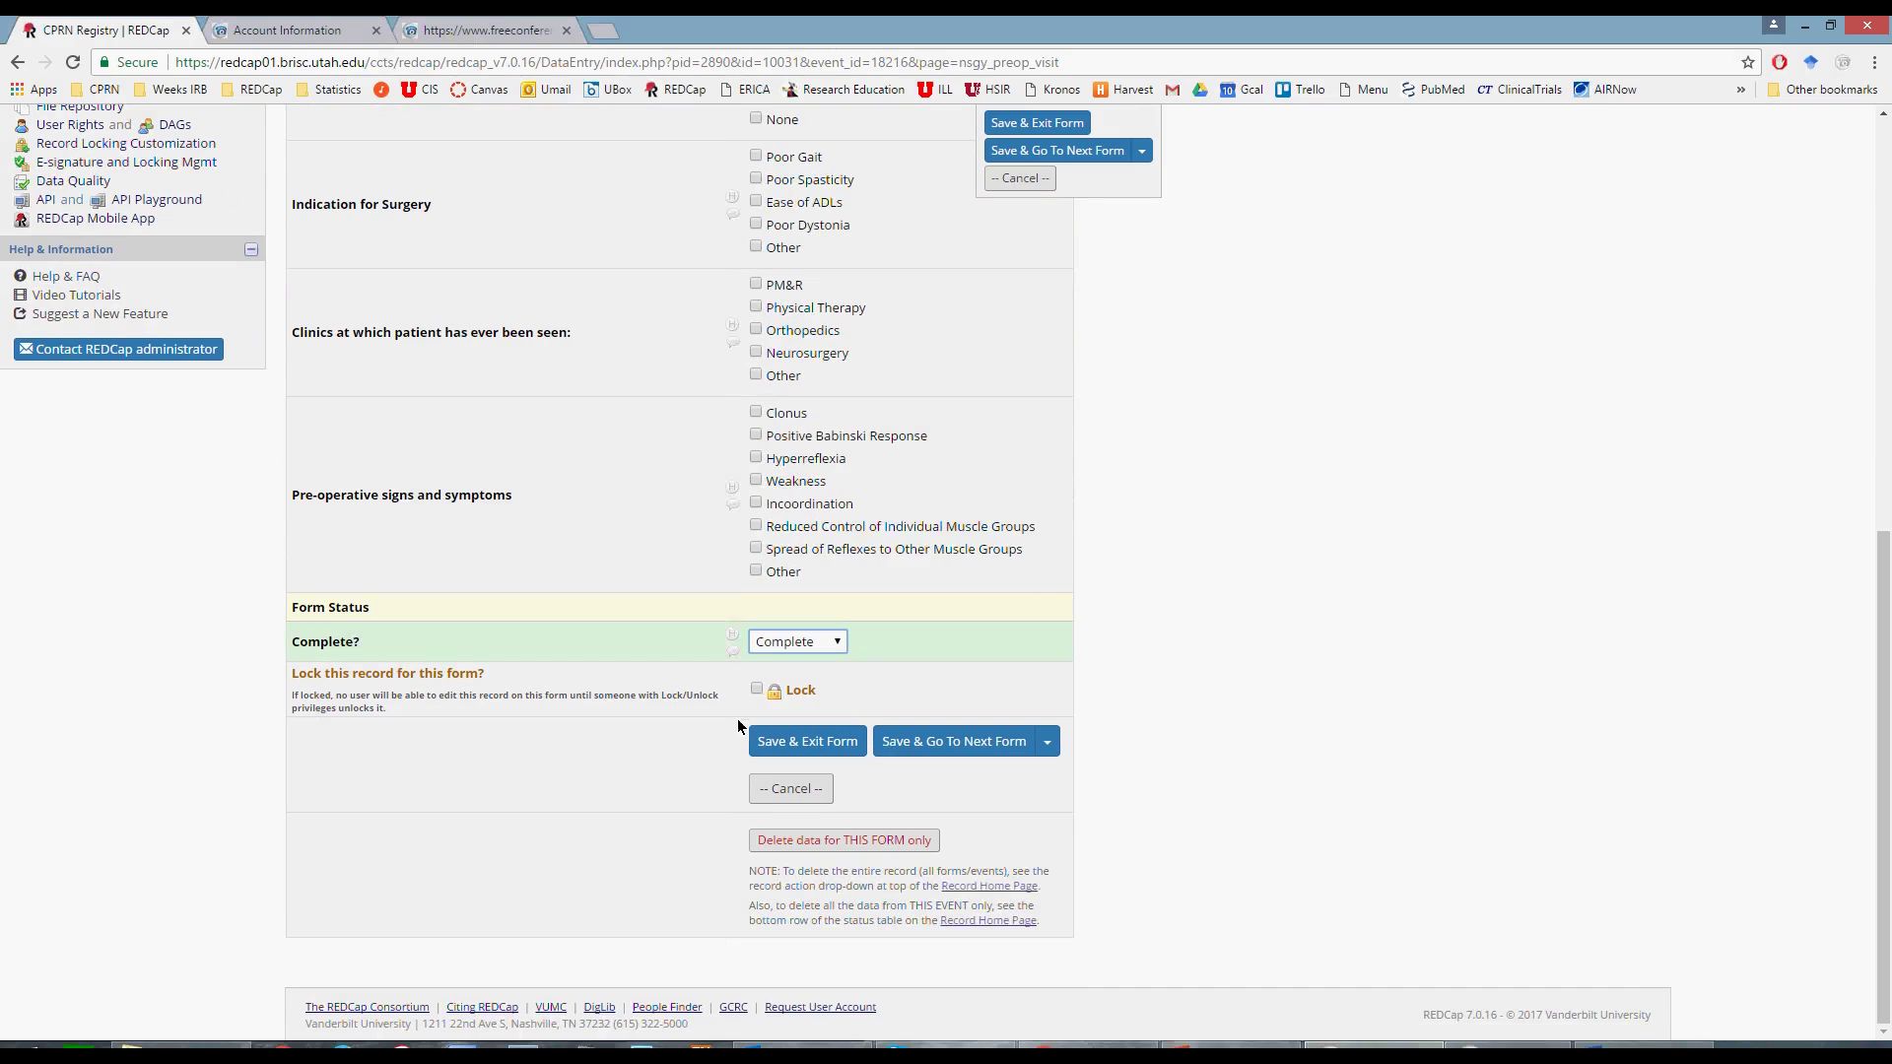
pyautogui.click(889, 745)
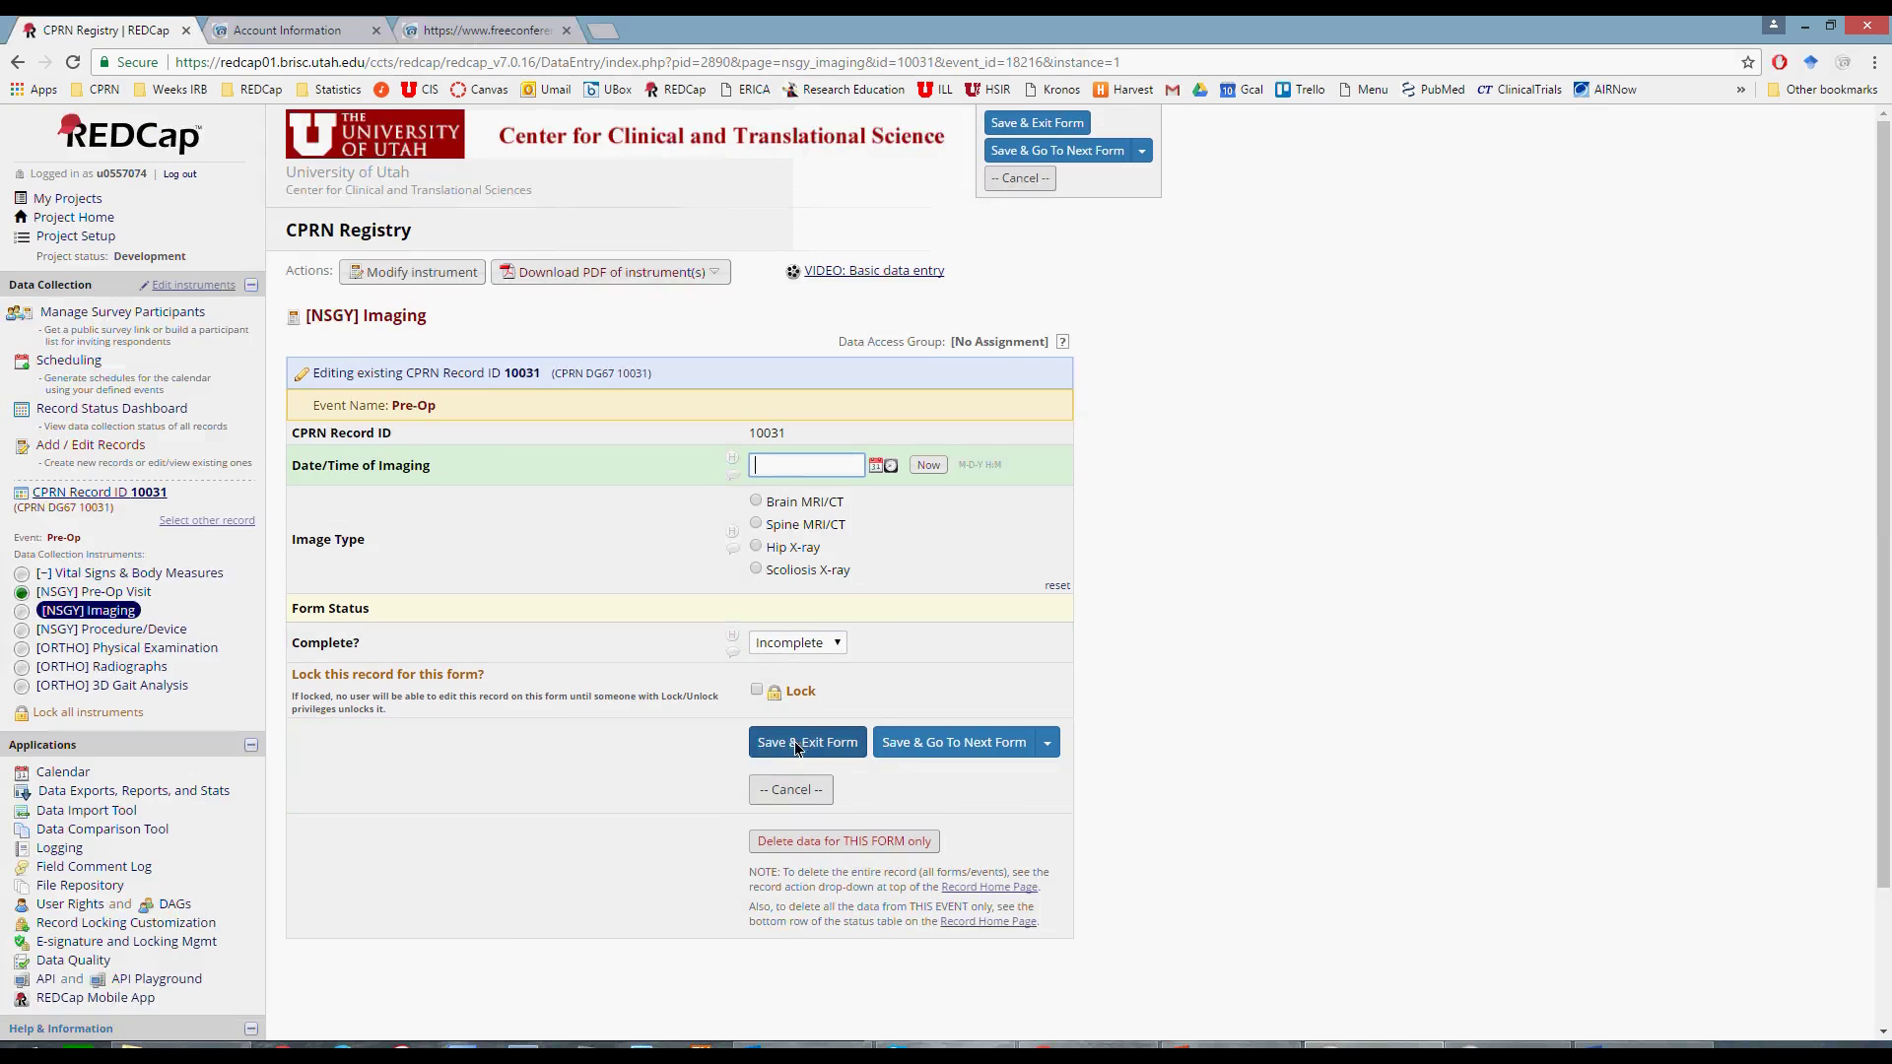
pyautogui.click(798, 747)
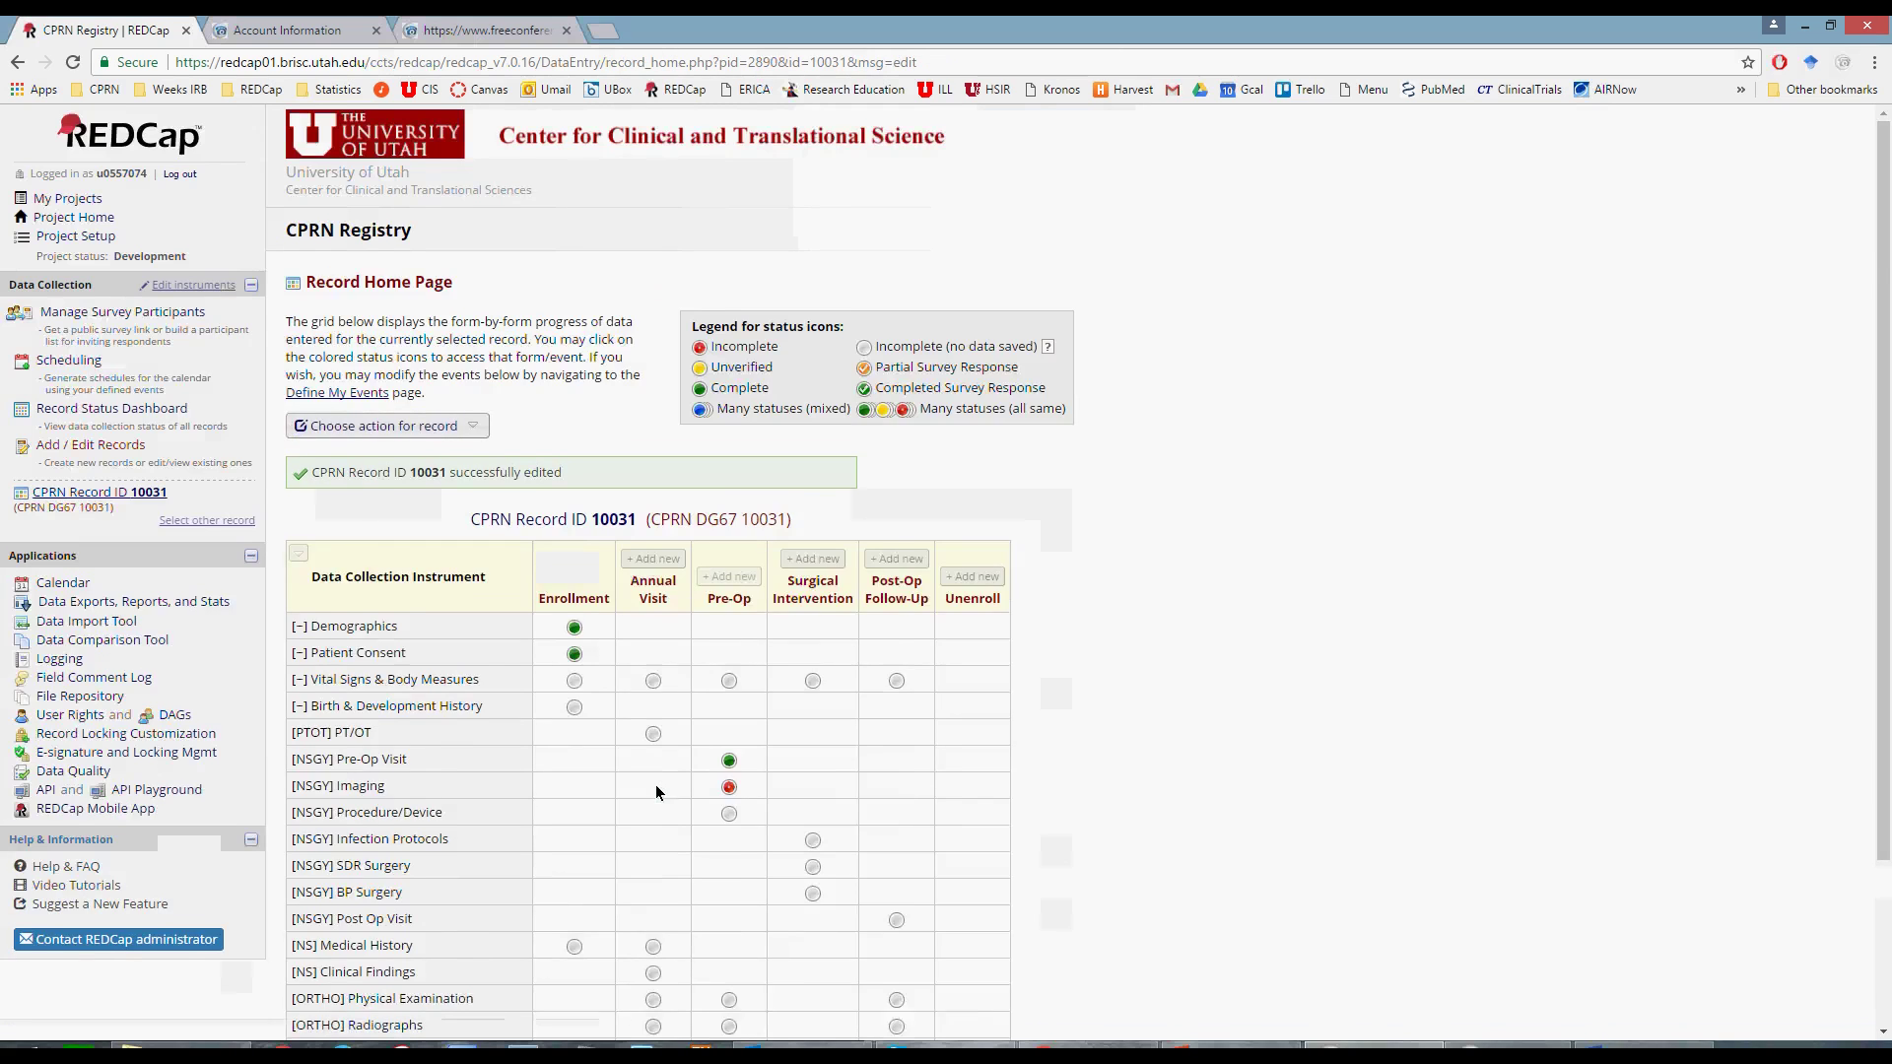
# - Open the Unenroll form, answer Yes to the patient withdrawing from the registry, and use today's date as the withdrawal date
pyautogui.scroll(-2, 977, 940)
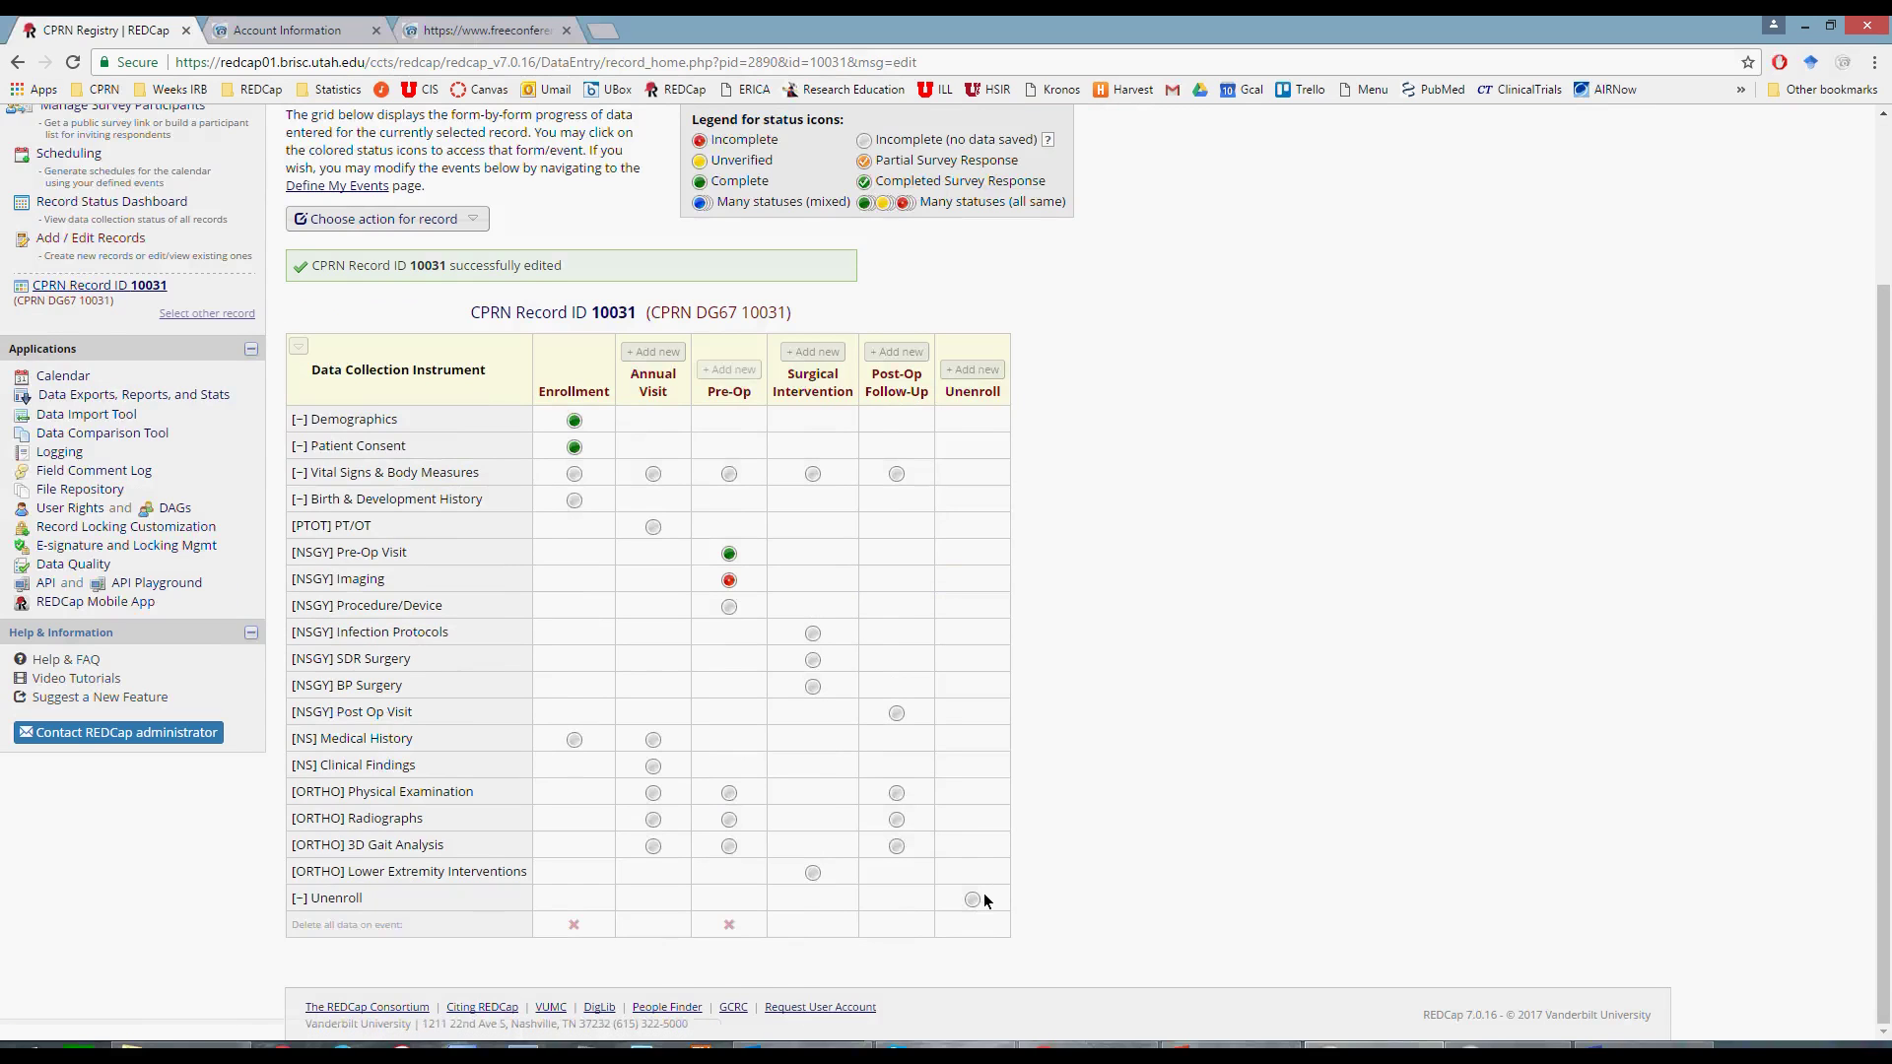
pyautogui.click(976, 883)
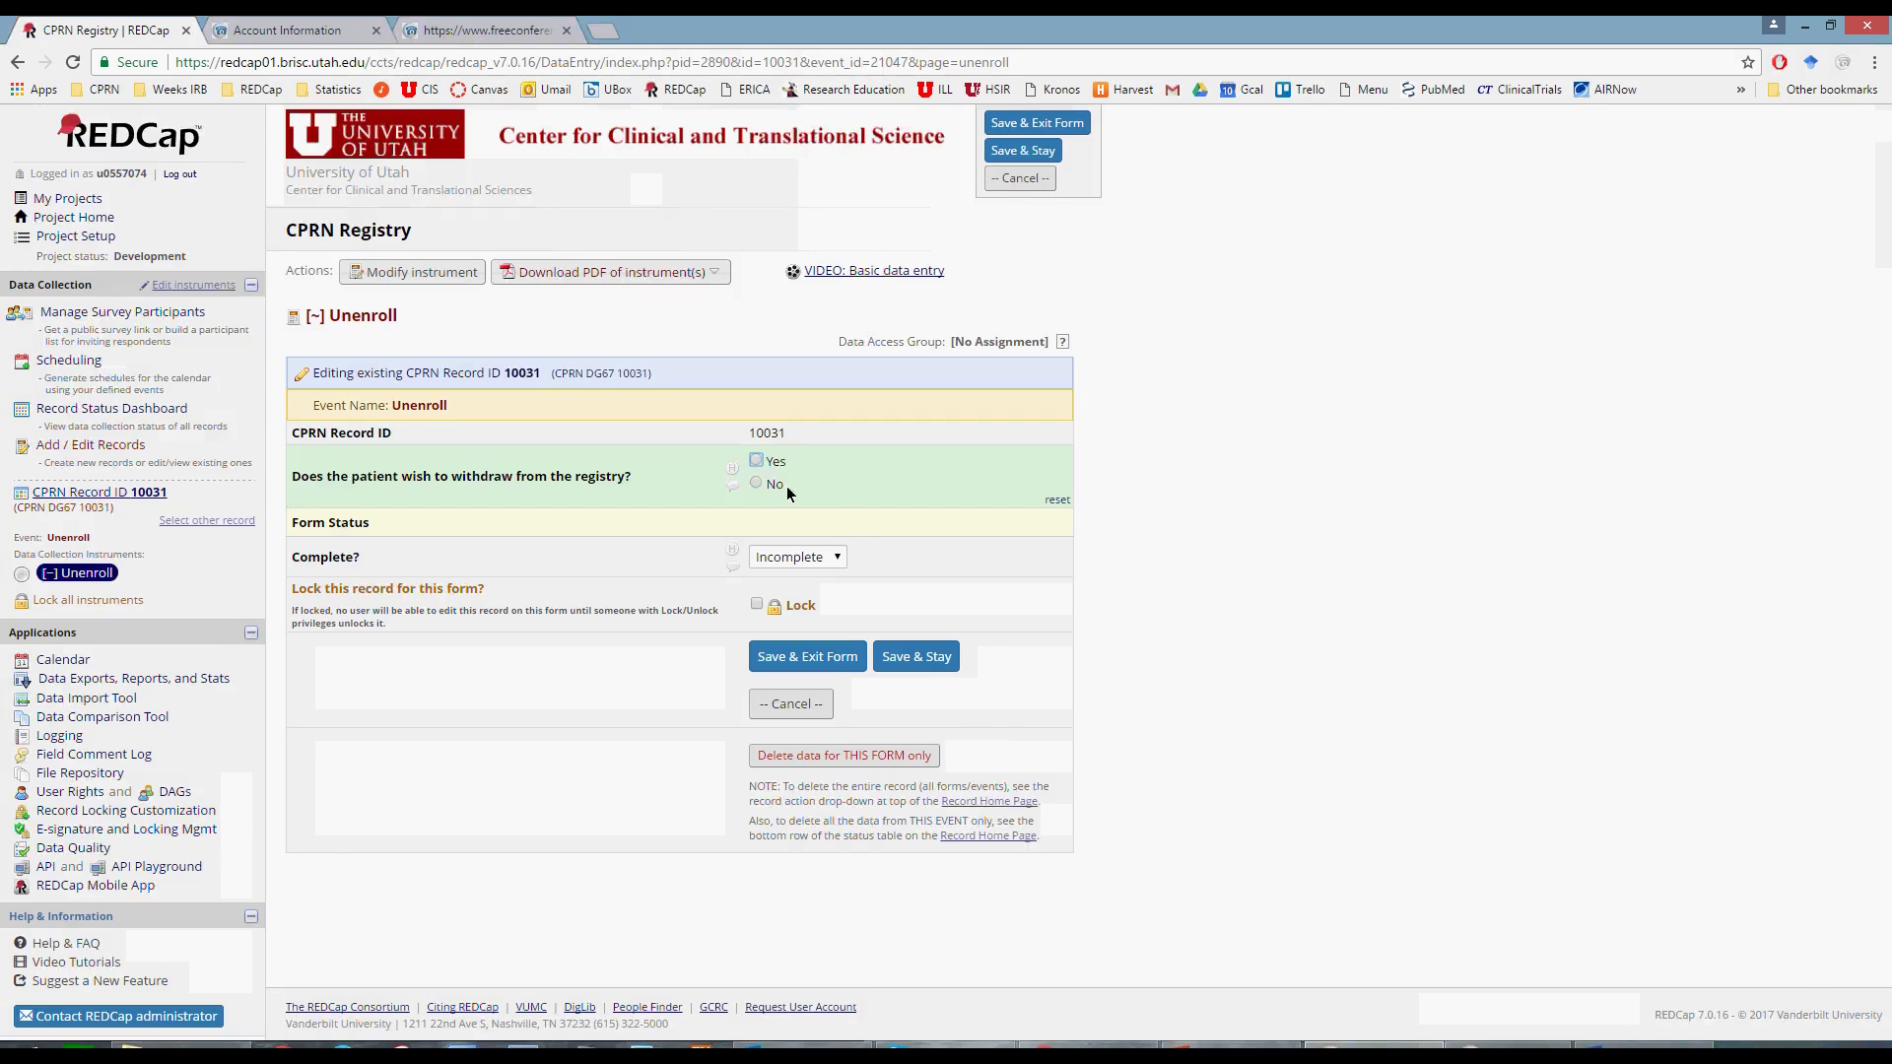
pyautogui.click(757, 461)
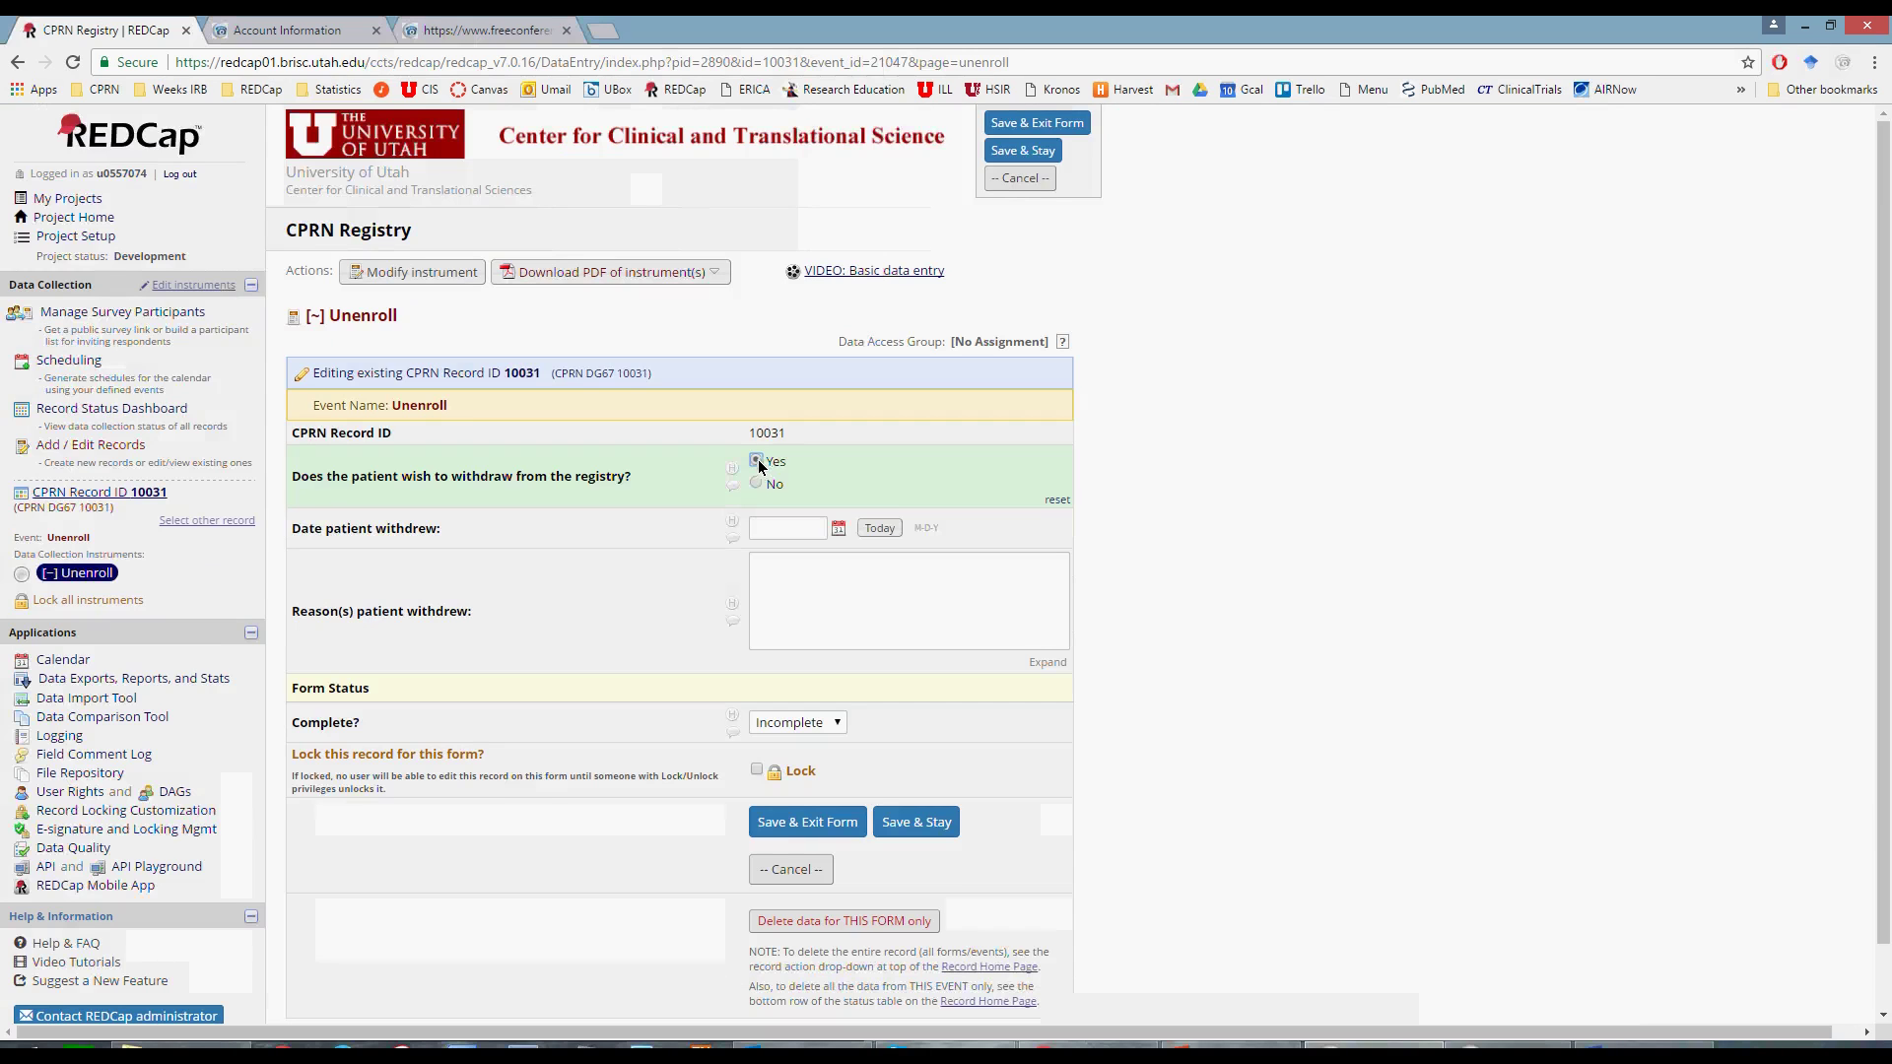
pyautogui.click(893, 527)
pyautogui.click(838, 592)
# - Set the Unenroll form status to Complete, then save and exit the form
pyautogui.click(806, 724)
pyautogui.click(803, 792)
pyautogui.click(807, 822)
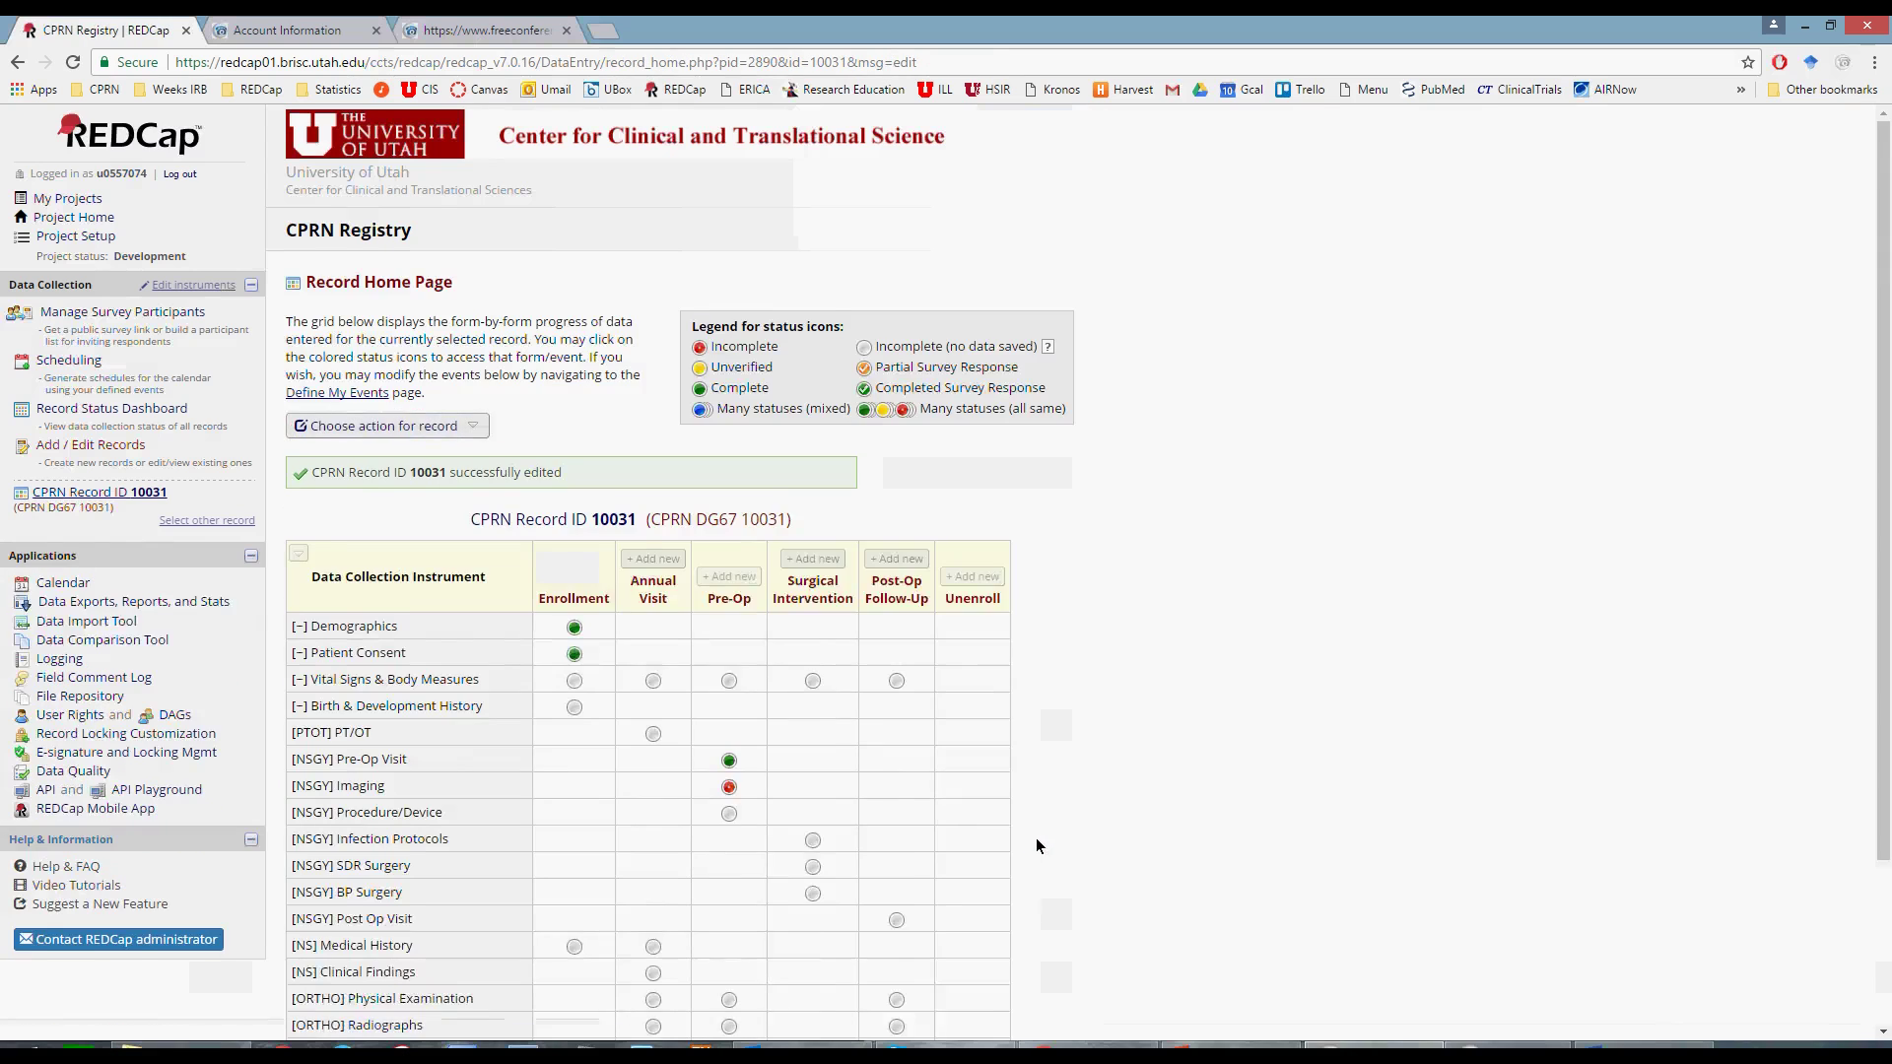
# - Reopen the record's Unenroll form to review it, then view the Enrollment event's Patient Consent form from the record home page
pyautogui.scroll(-2, 992, 670)
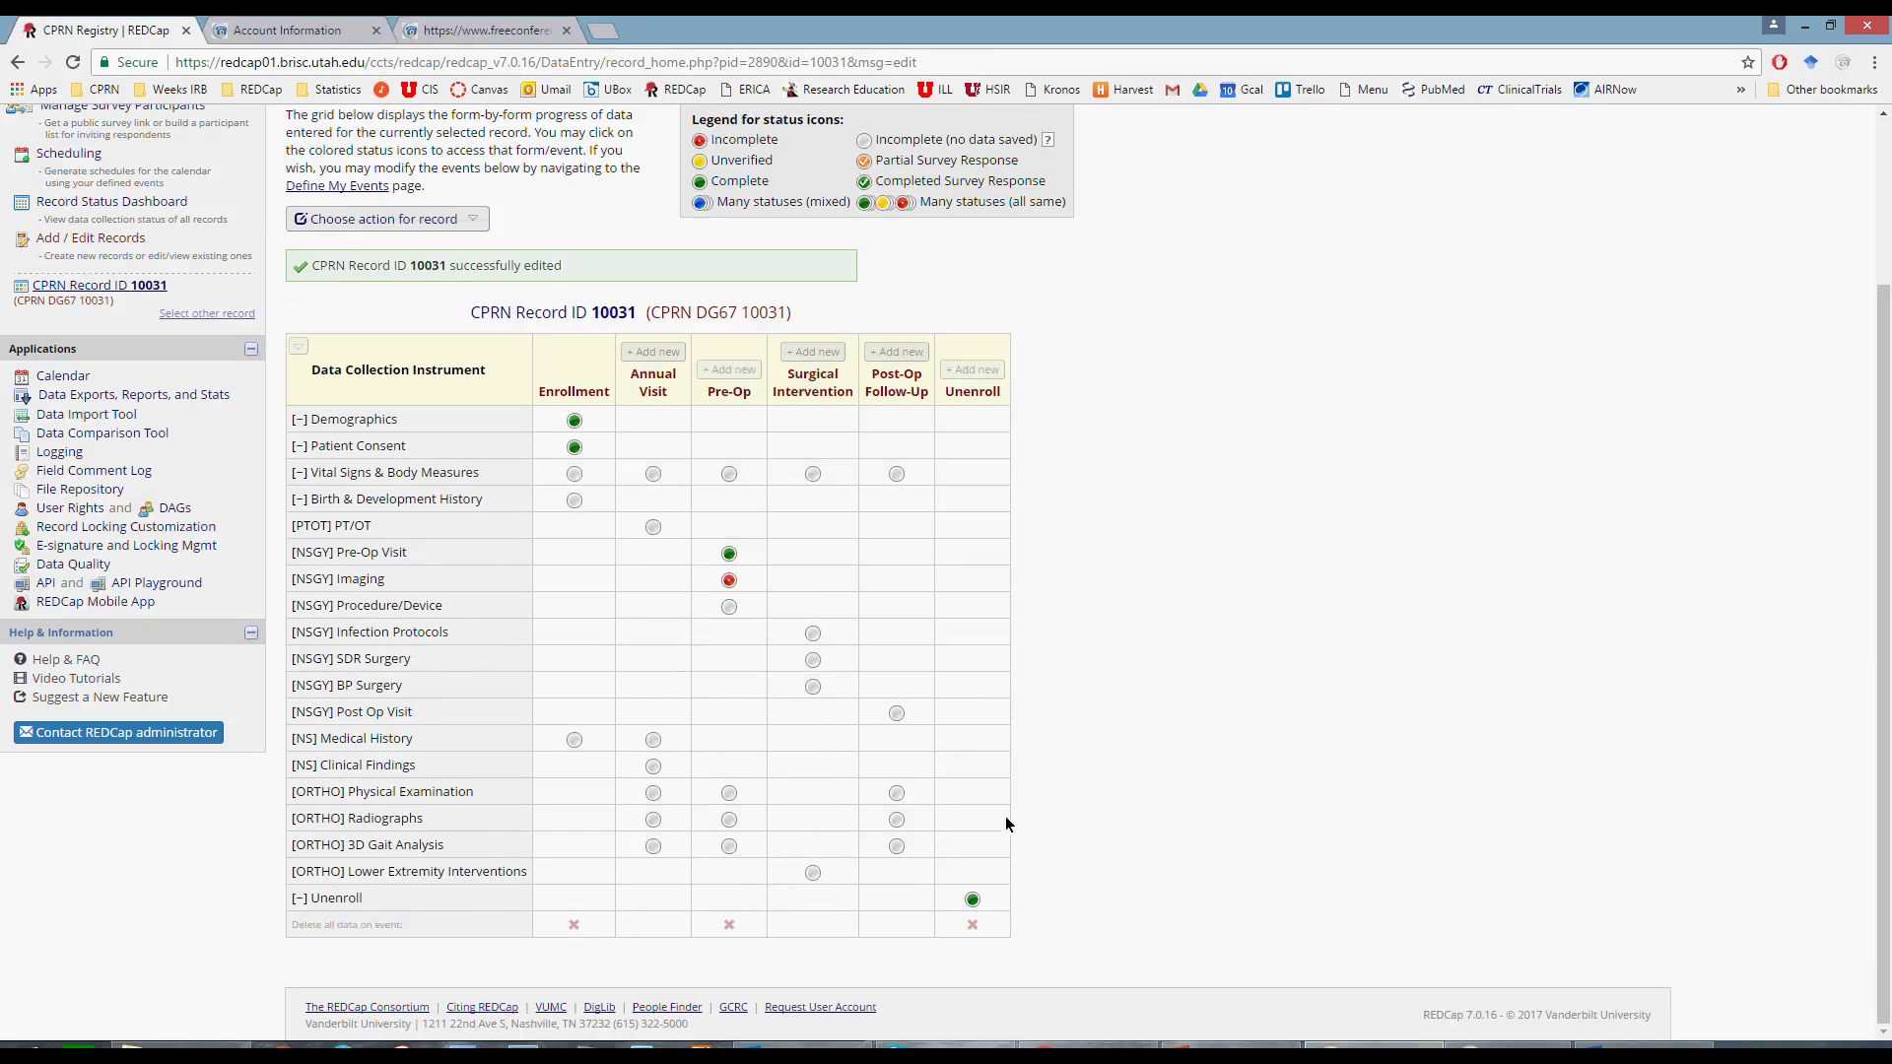
pyautogui.click(971, 899)
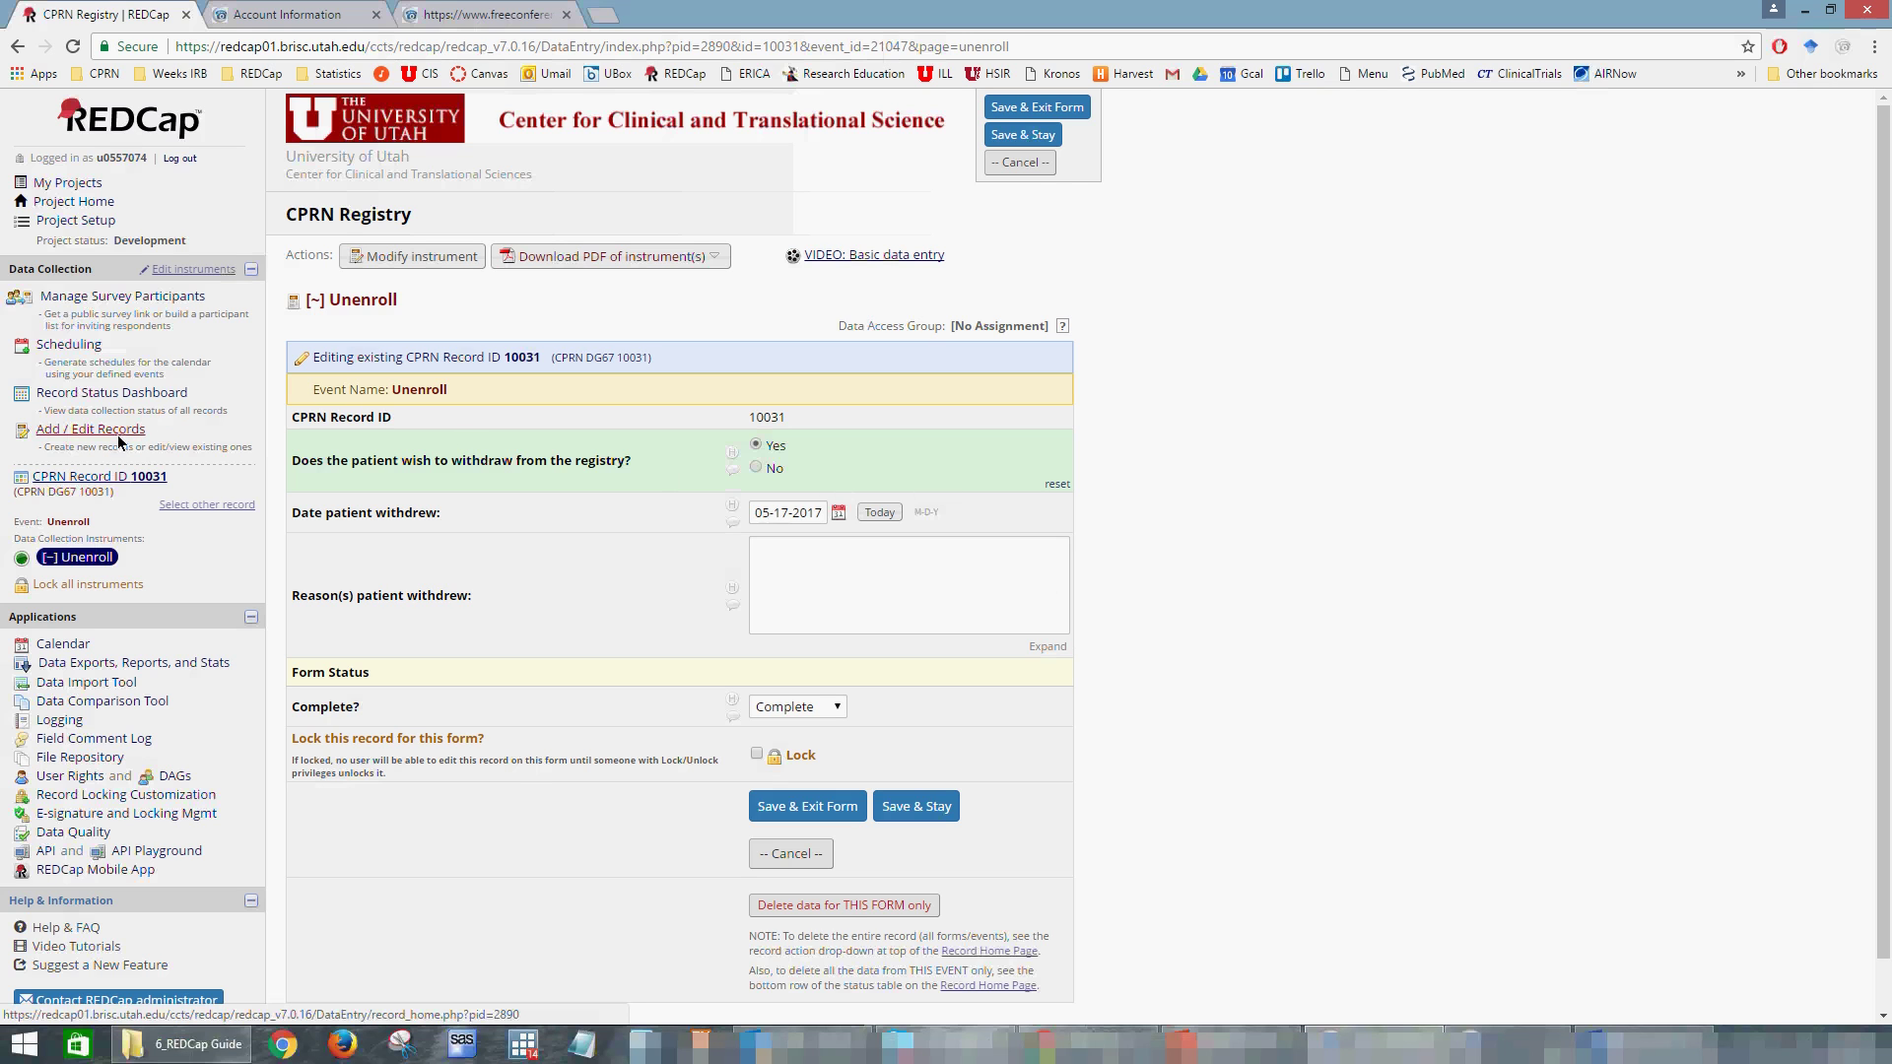
pyautogui.click(138, 477)
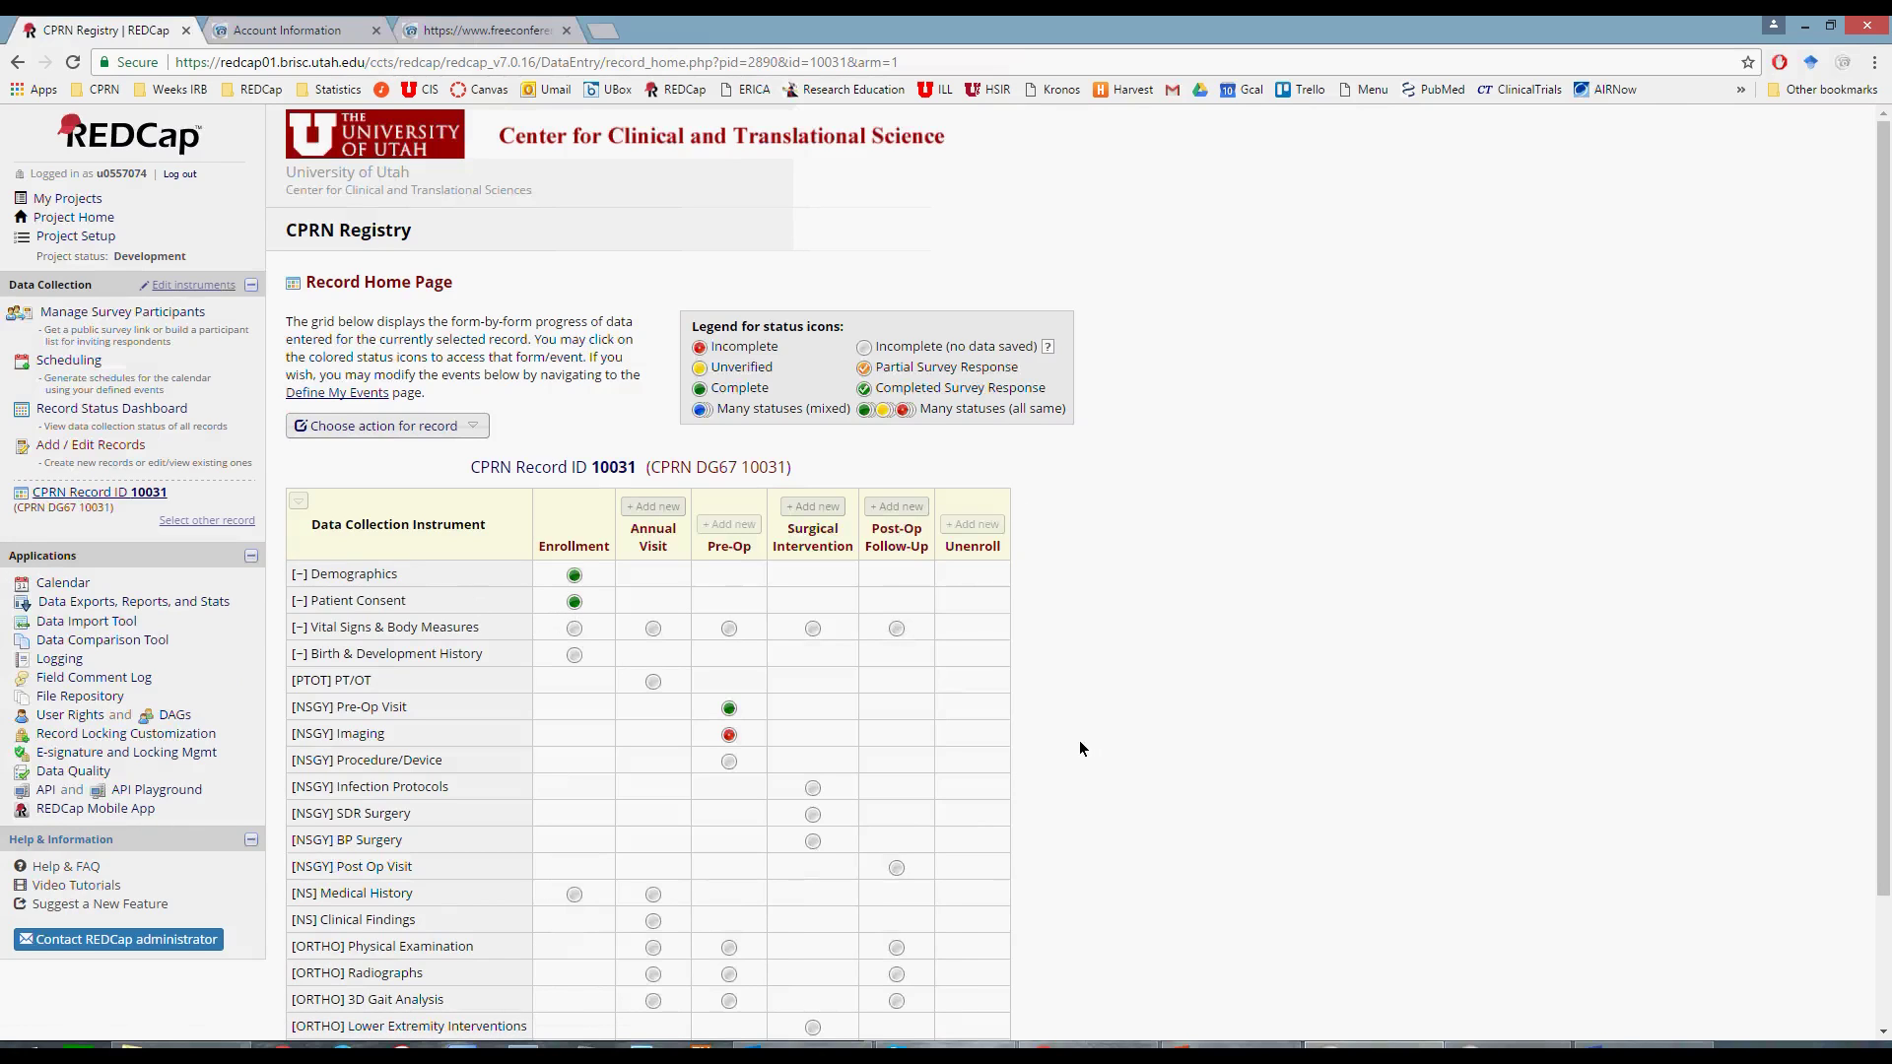
pyautogui.click(575, 601)
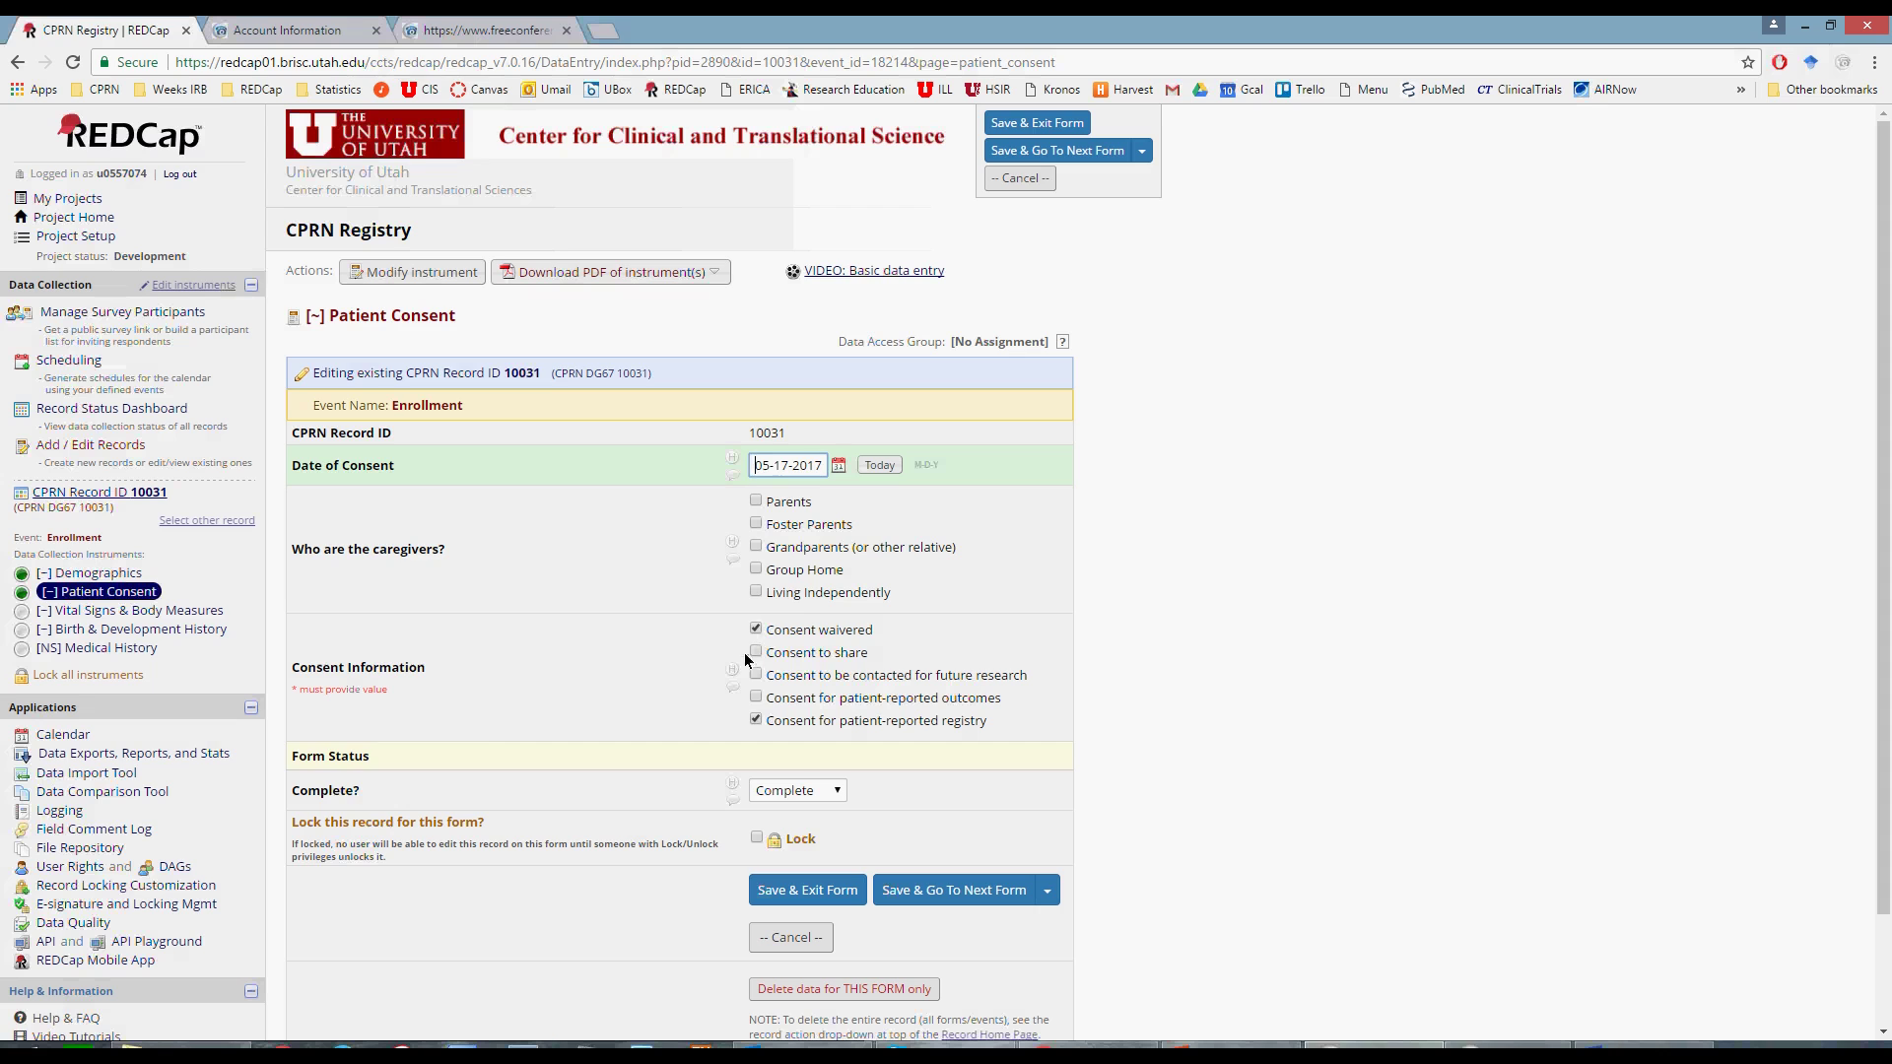
# - Open the Anxiety in Mammograms project from the project list in a new browser tab and launch its public survey
pyautogui.click(50, 198)
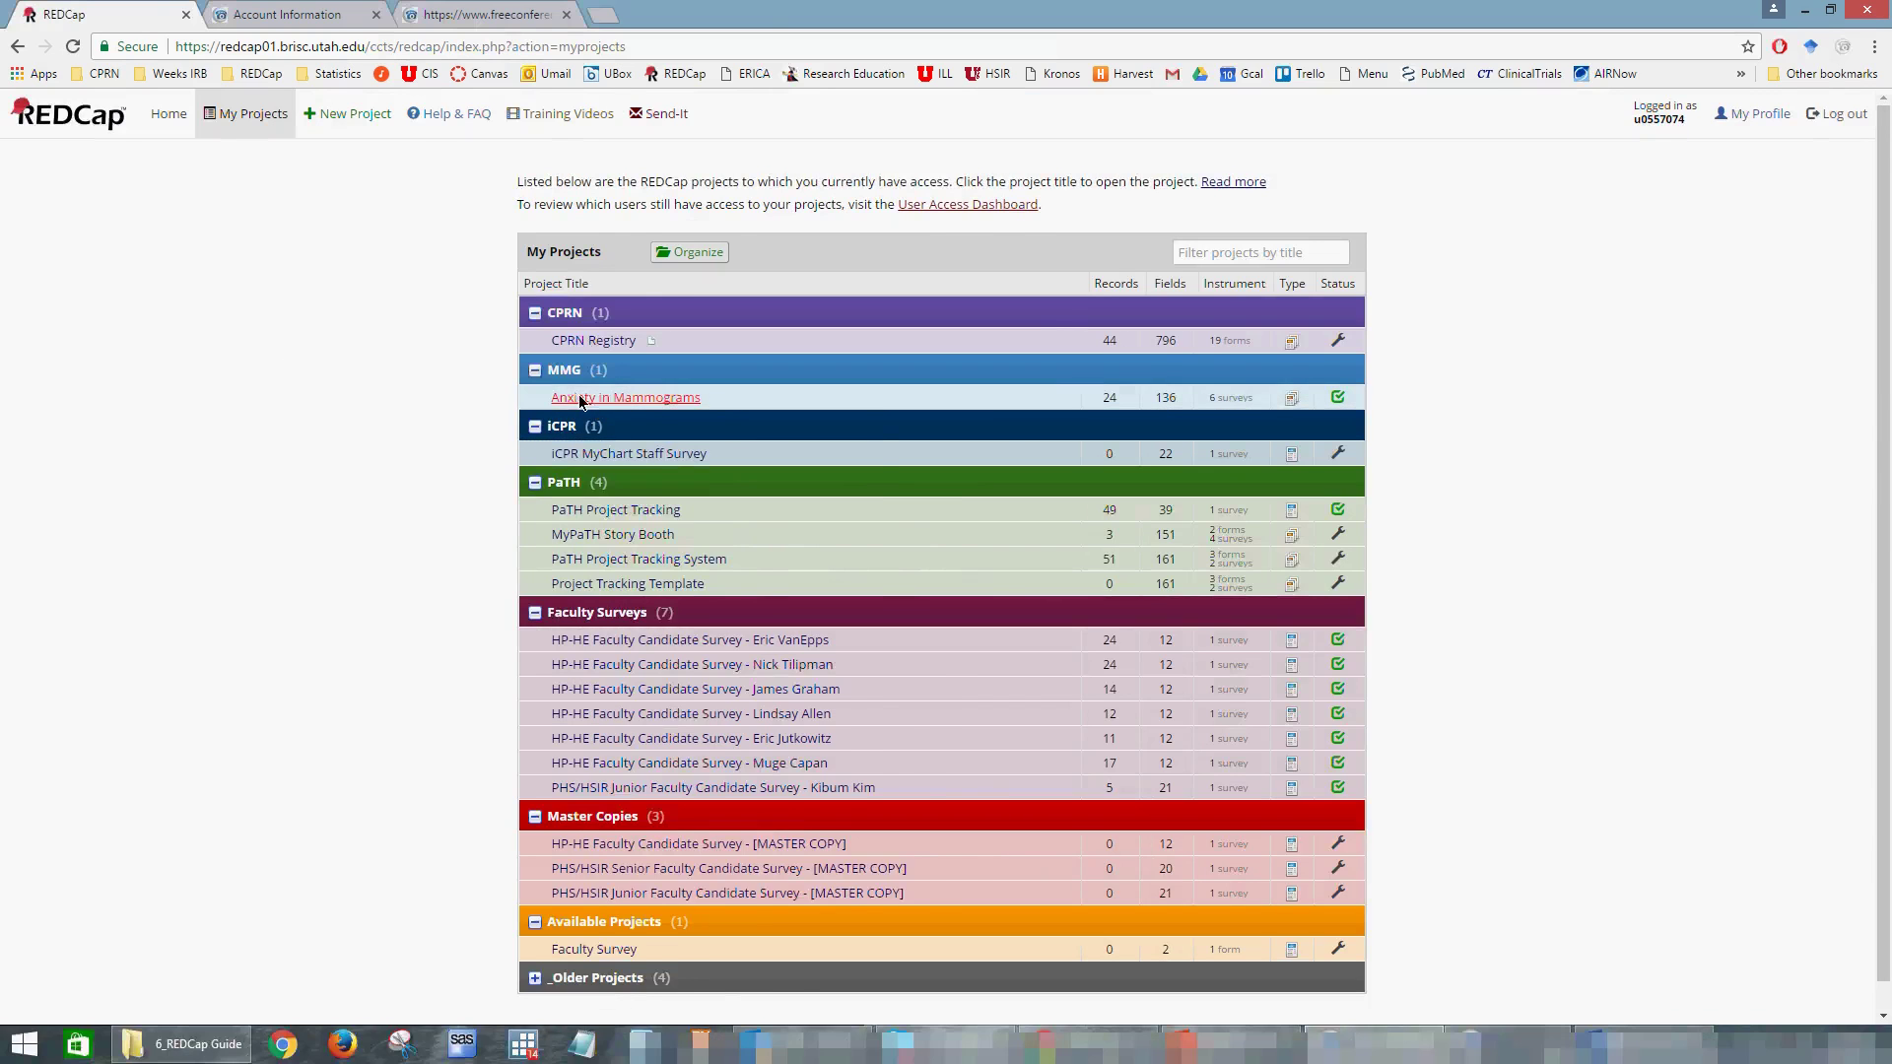
pyautogui.rightClick(592, 404)
pyautogui.click(651, 409)
pyautogui.click(293, 14)
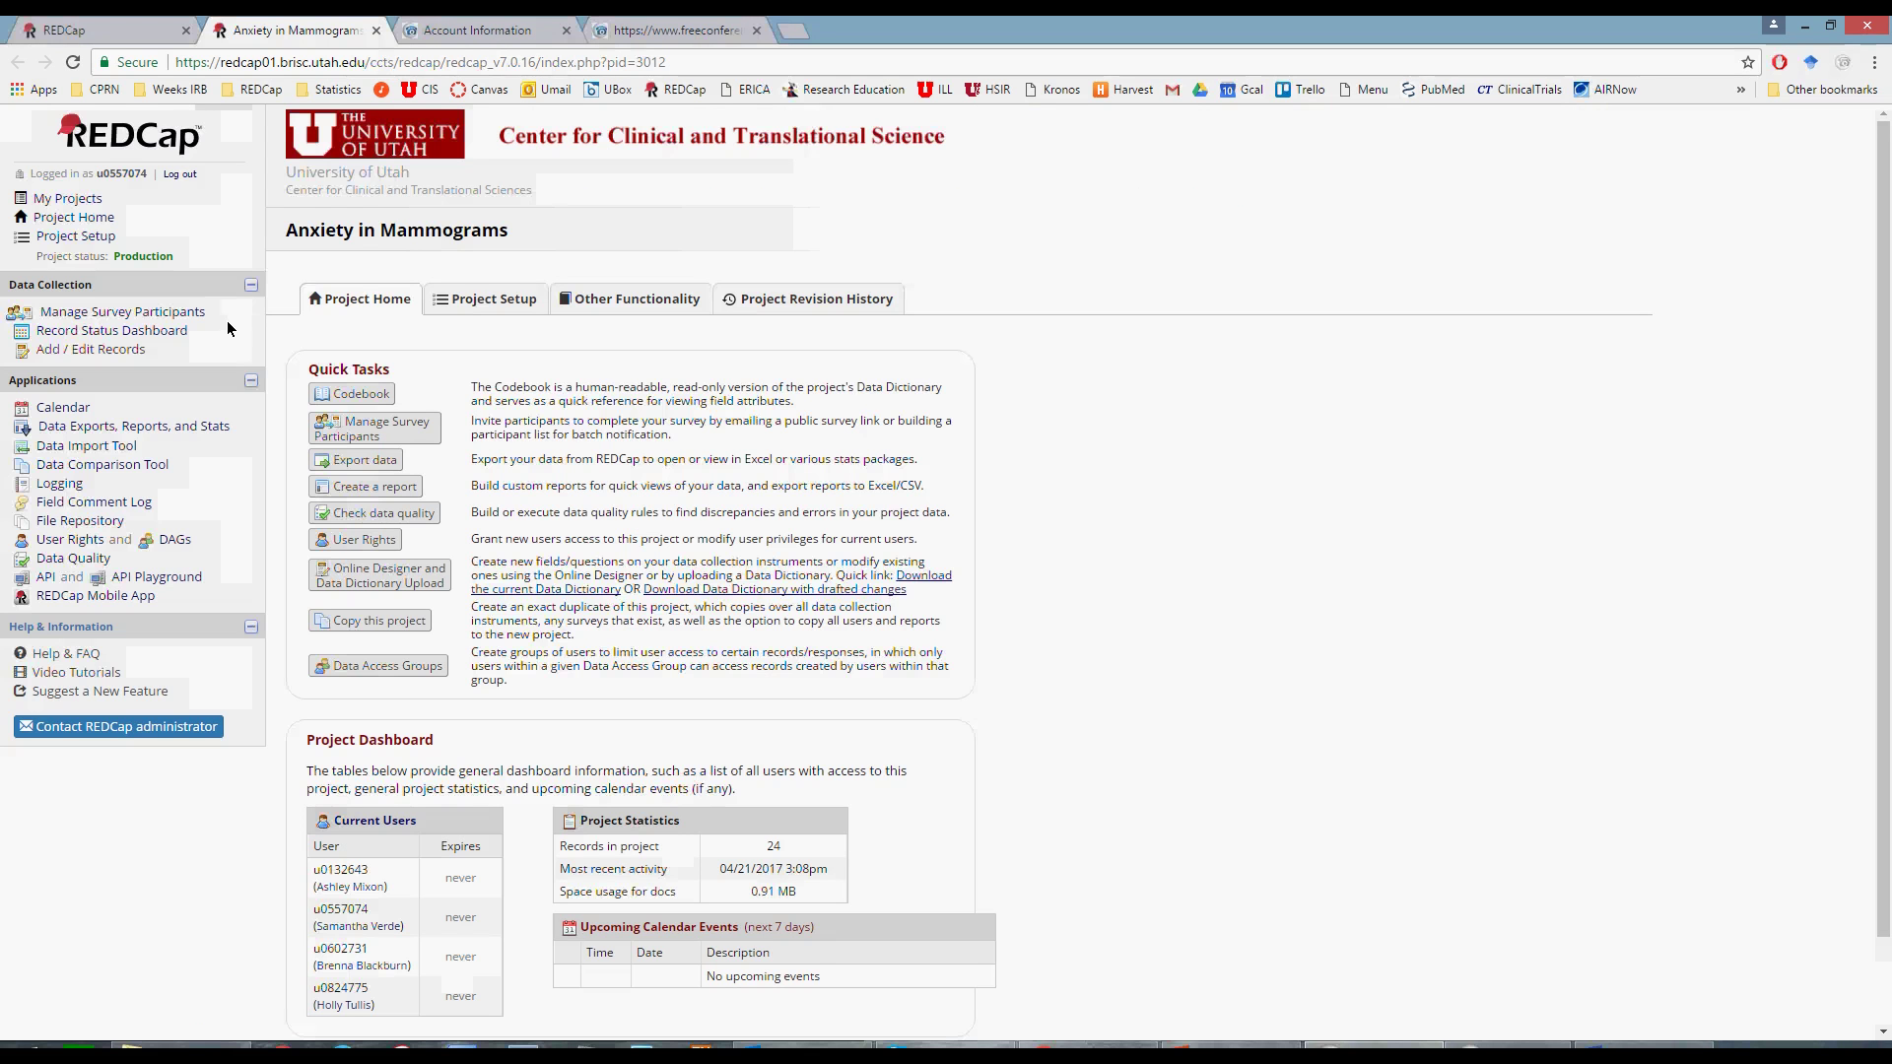
pyautogui.click(179, 311)
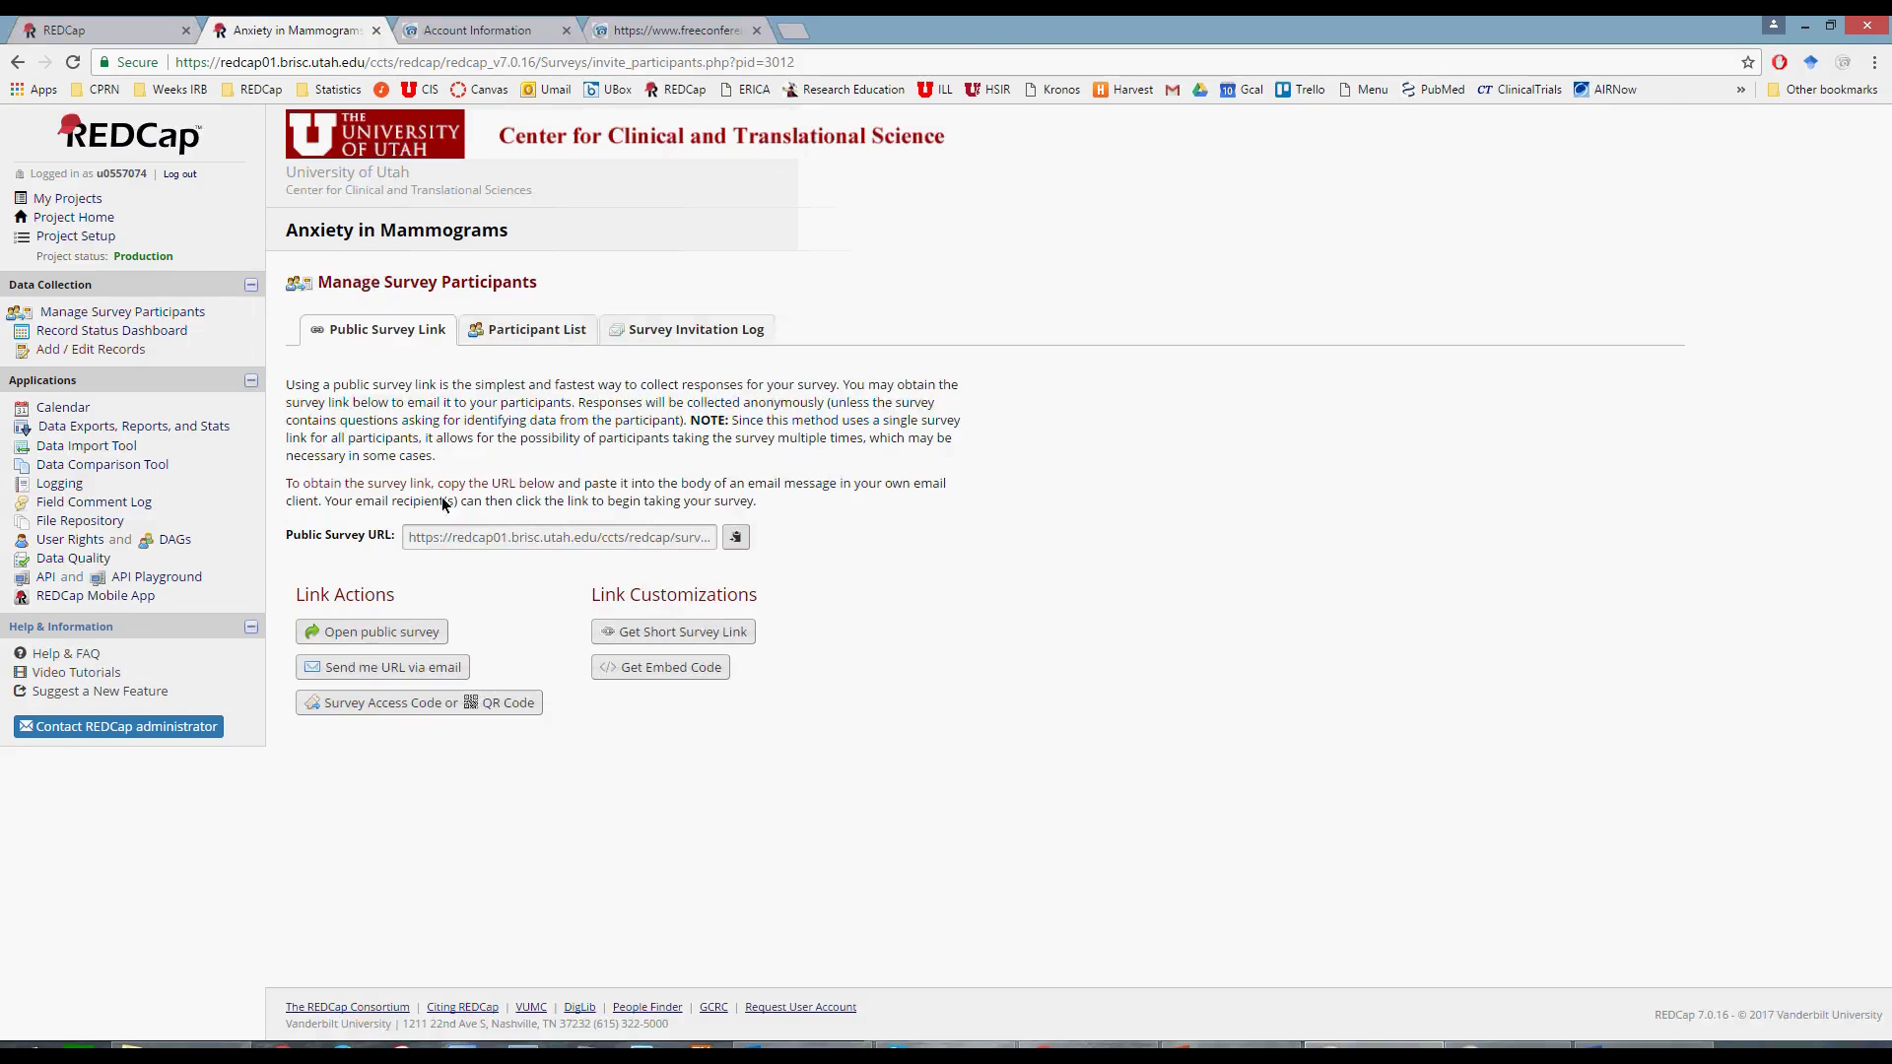
pyautogui.click(327, 628)
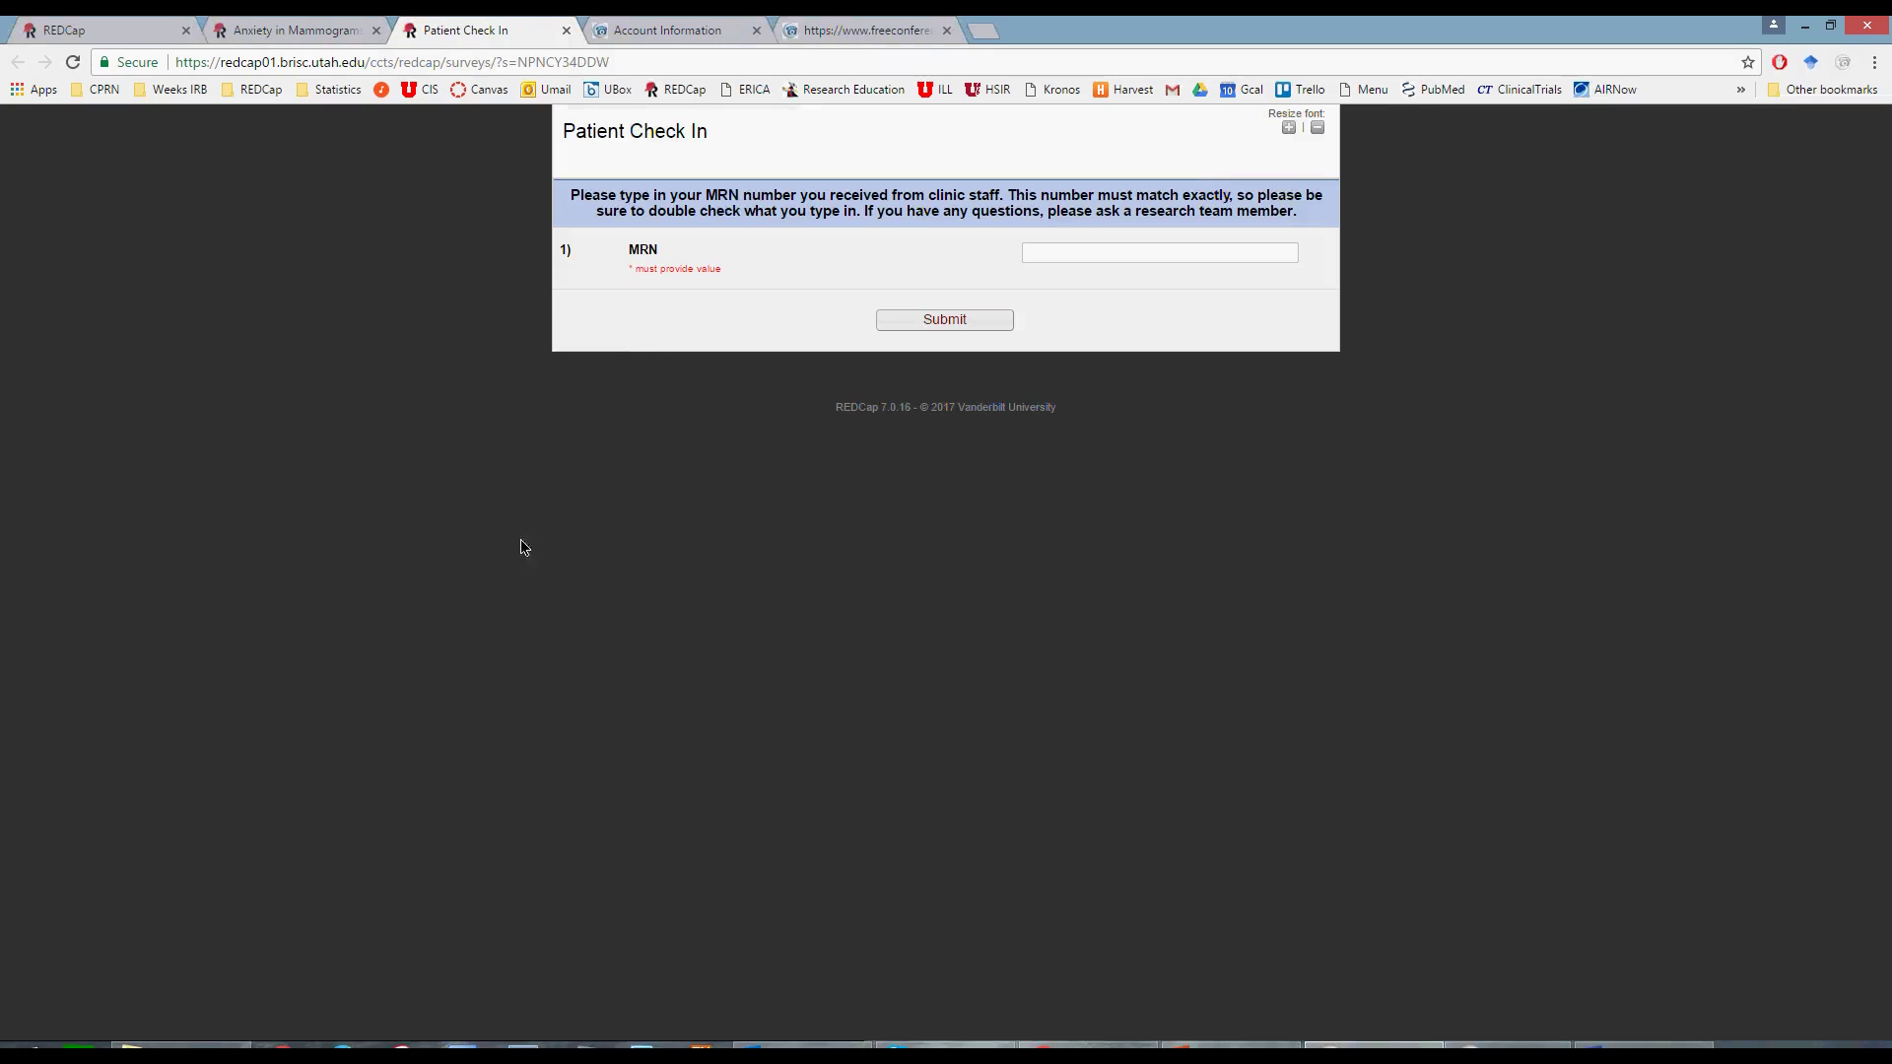
# - Try to submit the Patient Check In survey with the MRN left blank, then close the survey and project tabs
pyautogui.click(1046, 260)
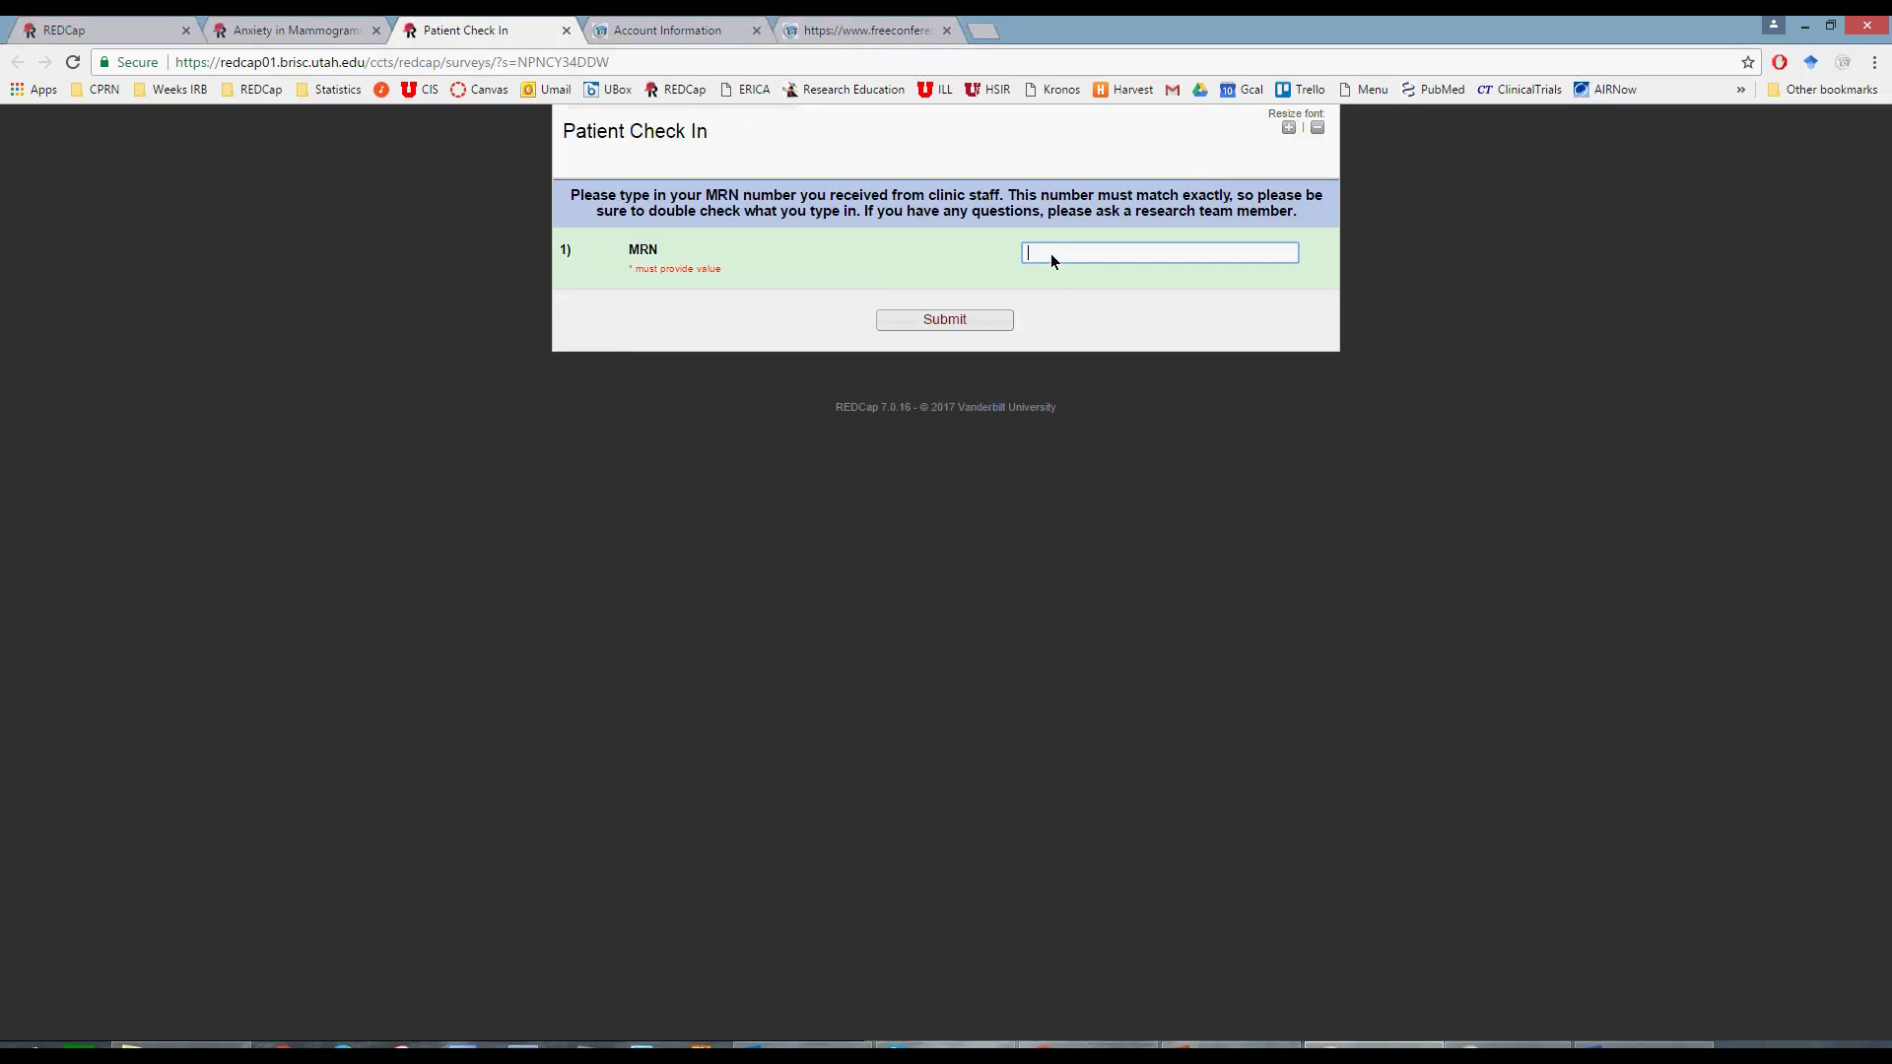
pyautogui.click(925, 322)
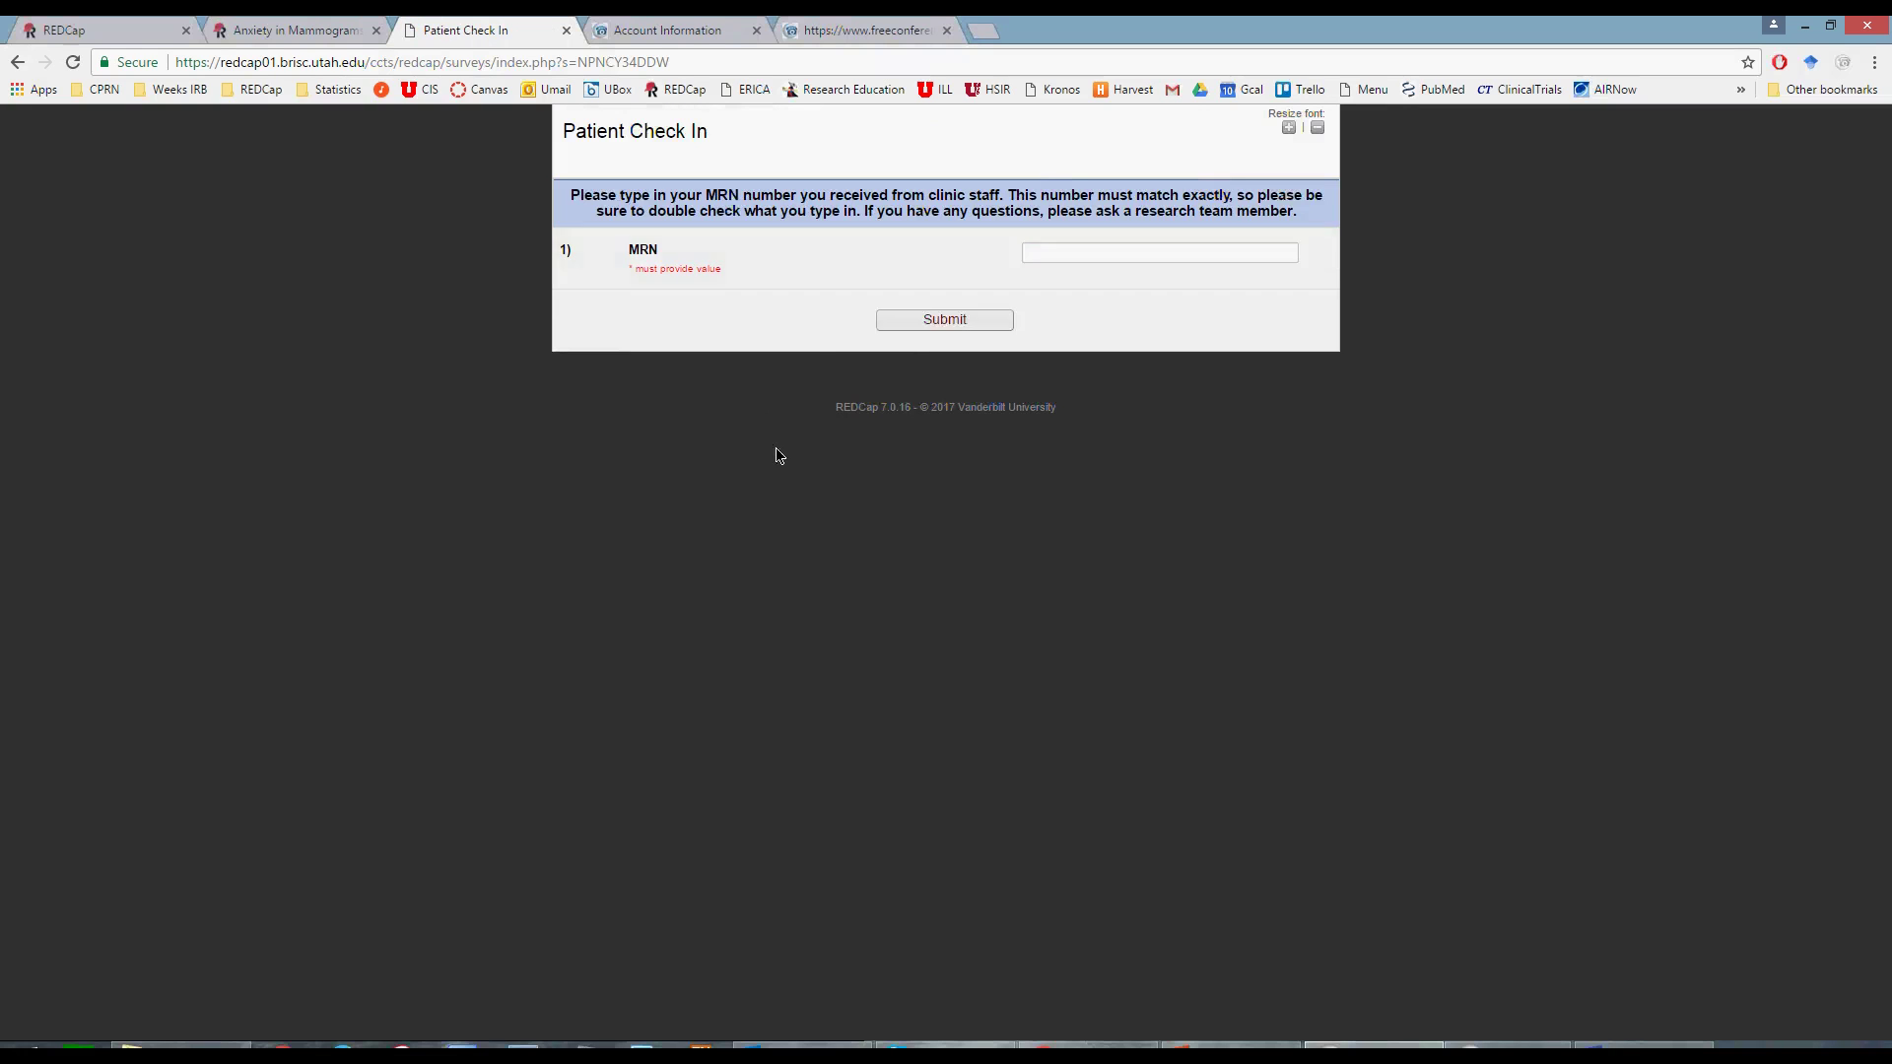
pyautogui.click(1171, 634)
pyautogui.click(376, 31)
pyautogui.click(375, 30)
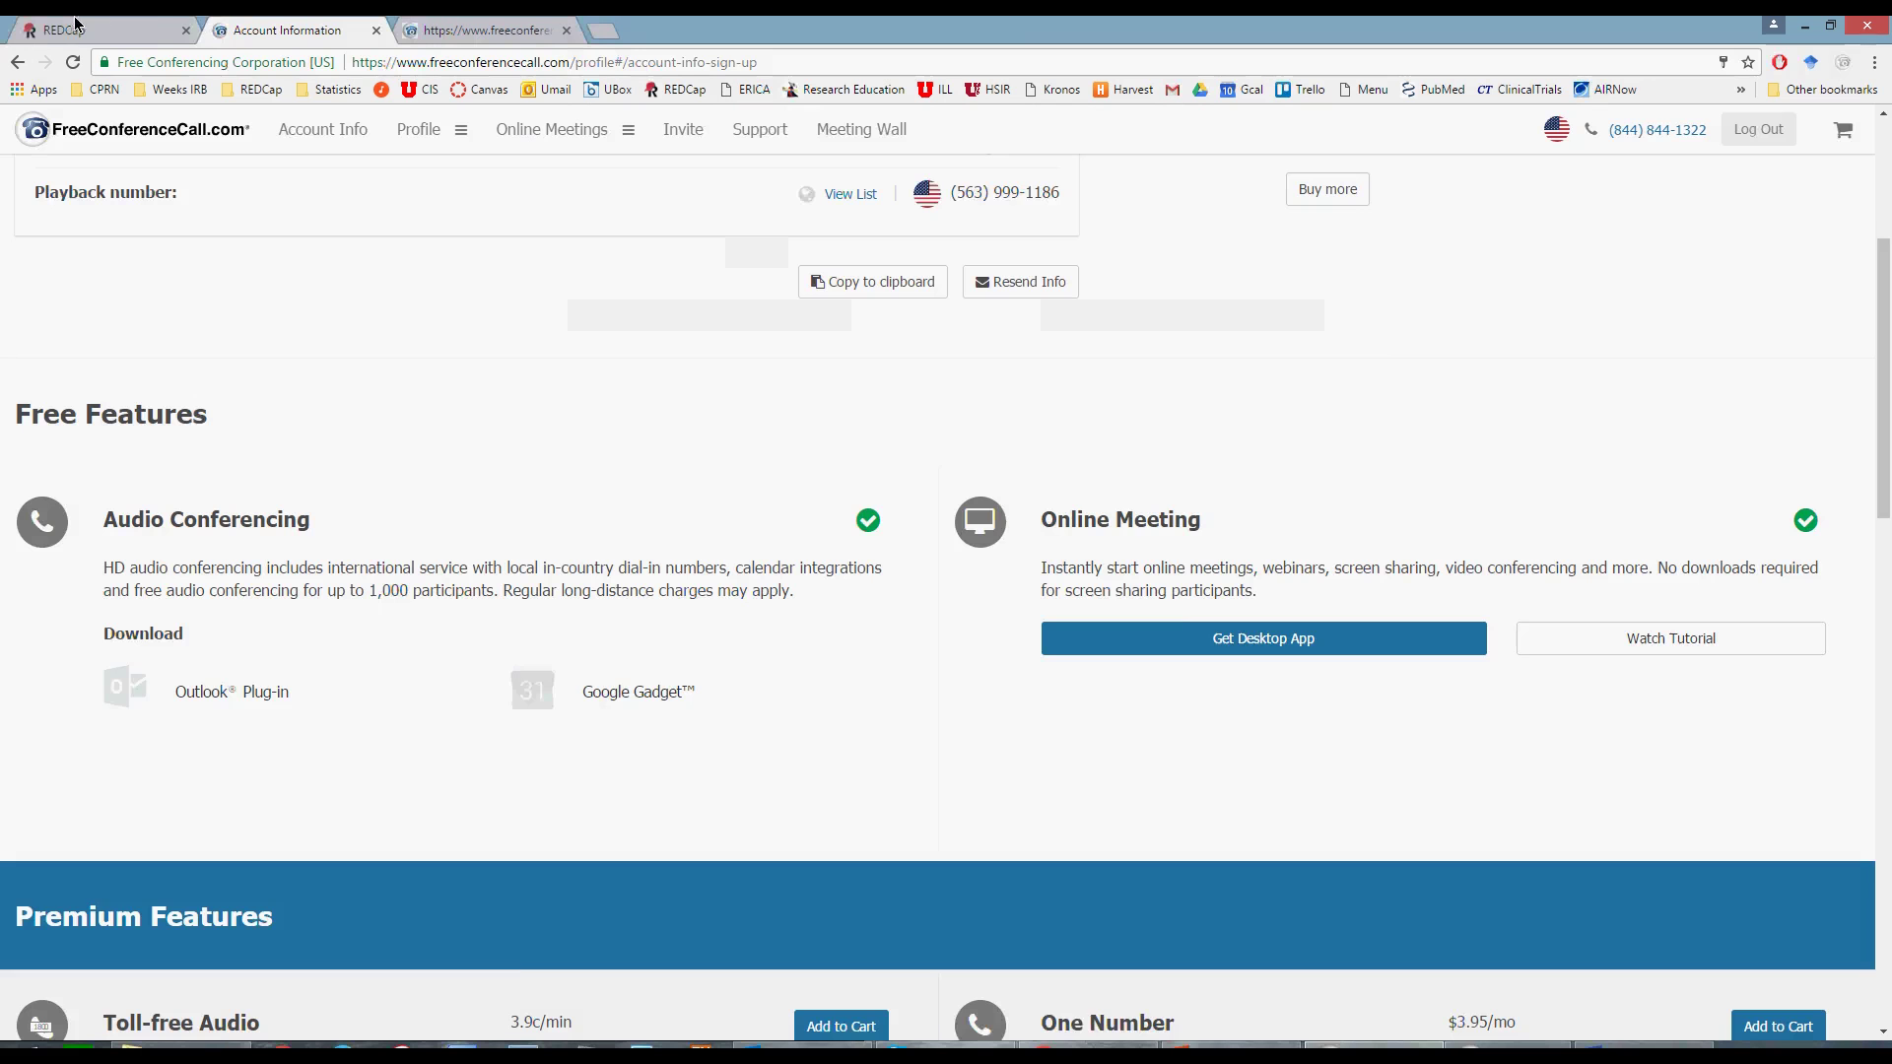
# - Return to the REDCap project list, open the CPRN Registry project's Online Designer and look through its data collection instruments
pyautogui.click(74, 28)
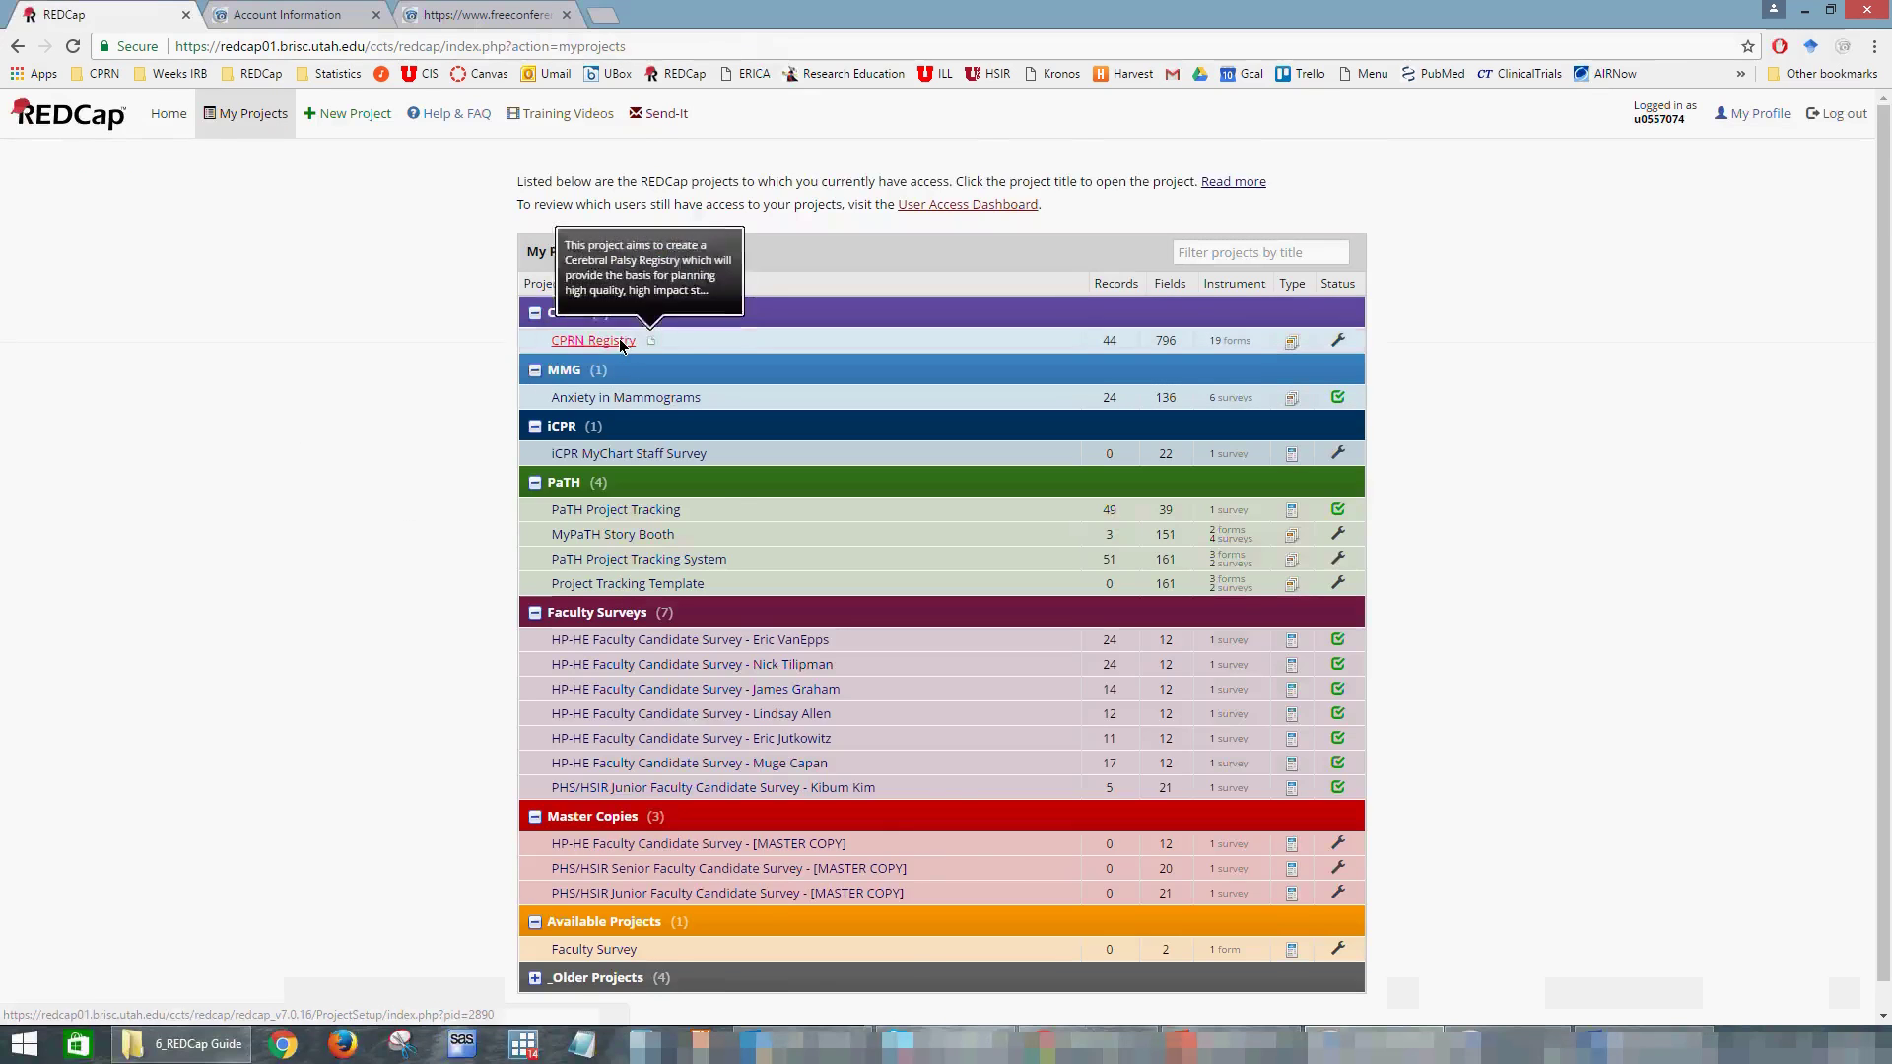
pyautogui.click(594, 356)
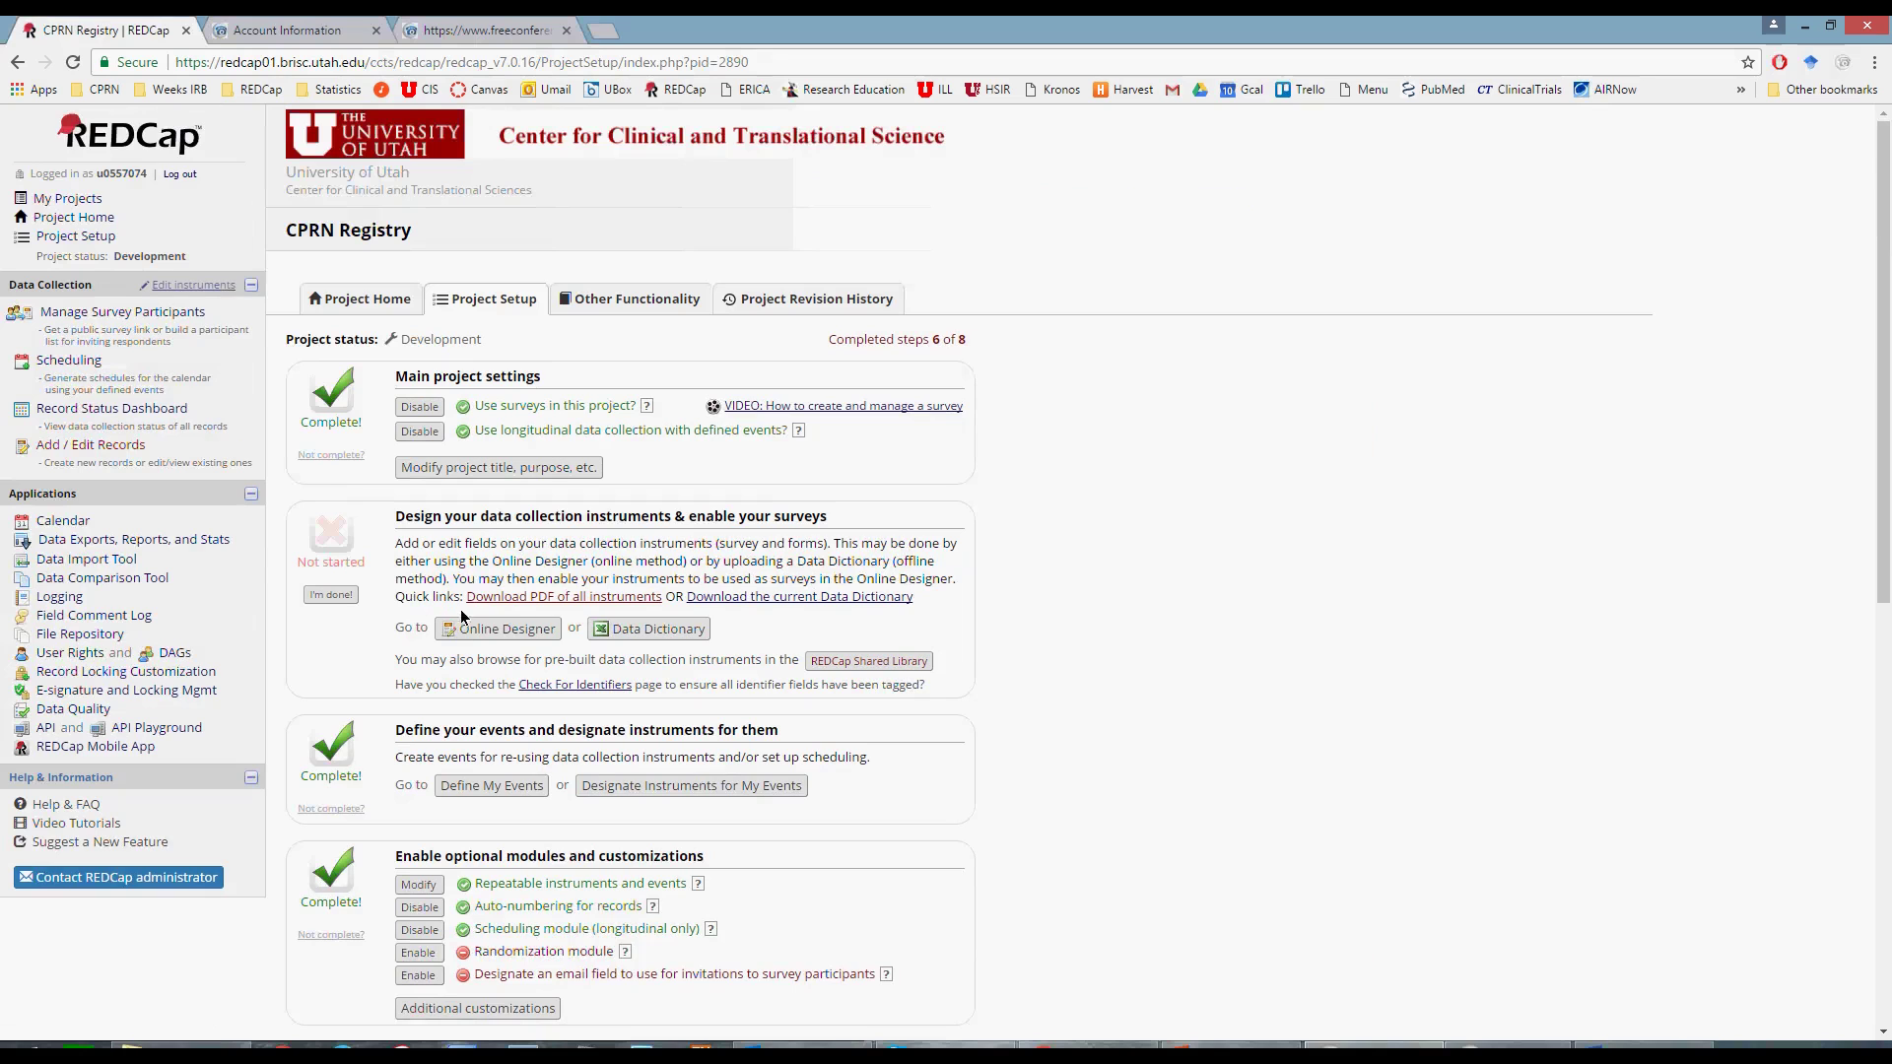
pyautogui.click(499, 628)
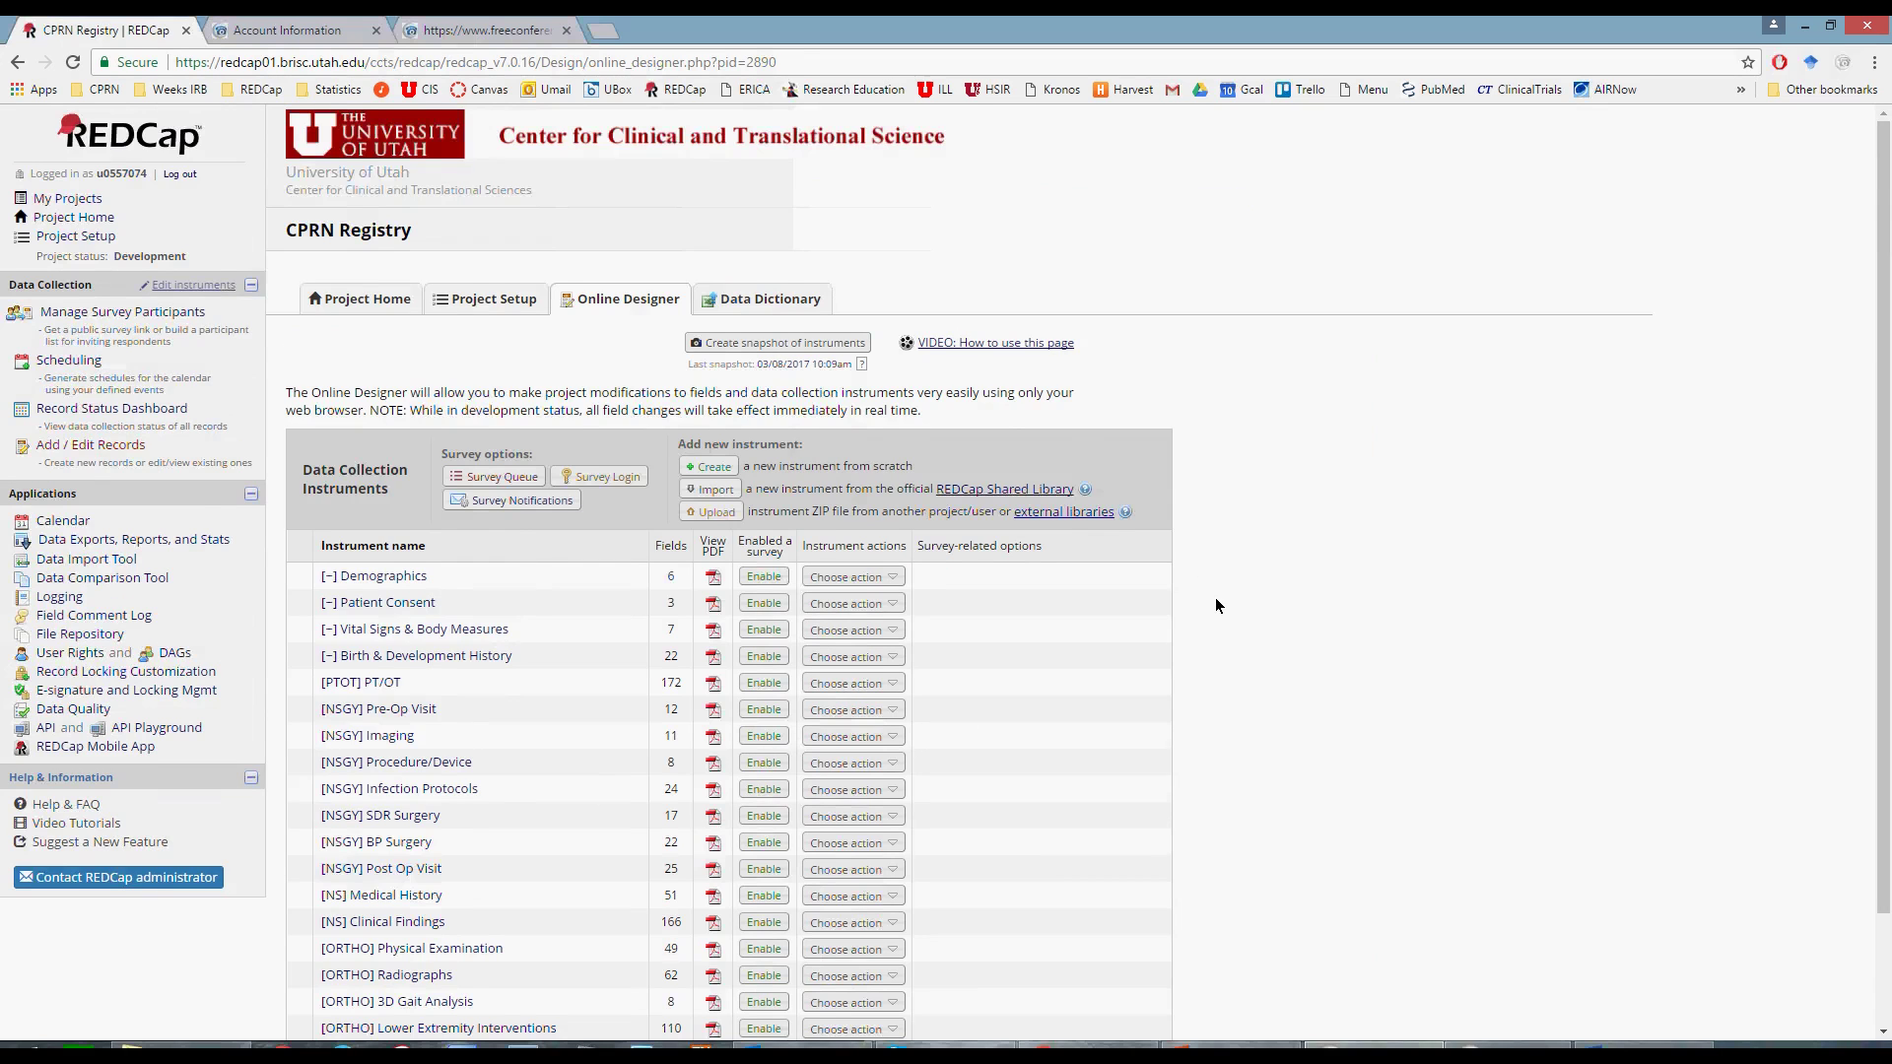
pyautogui.scroll(-3, 1217, 604)
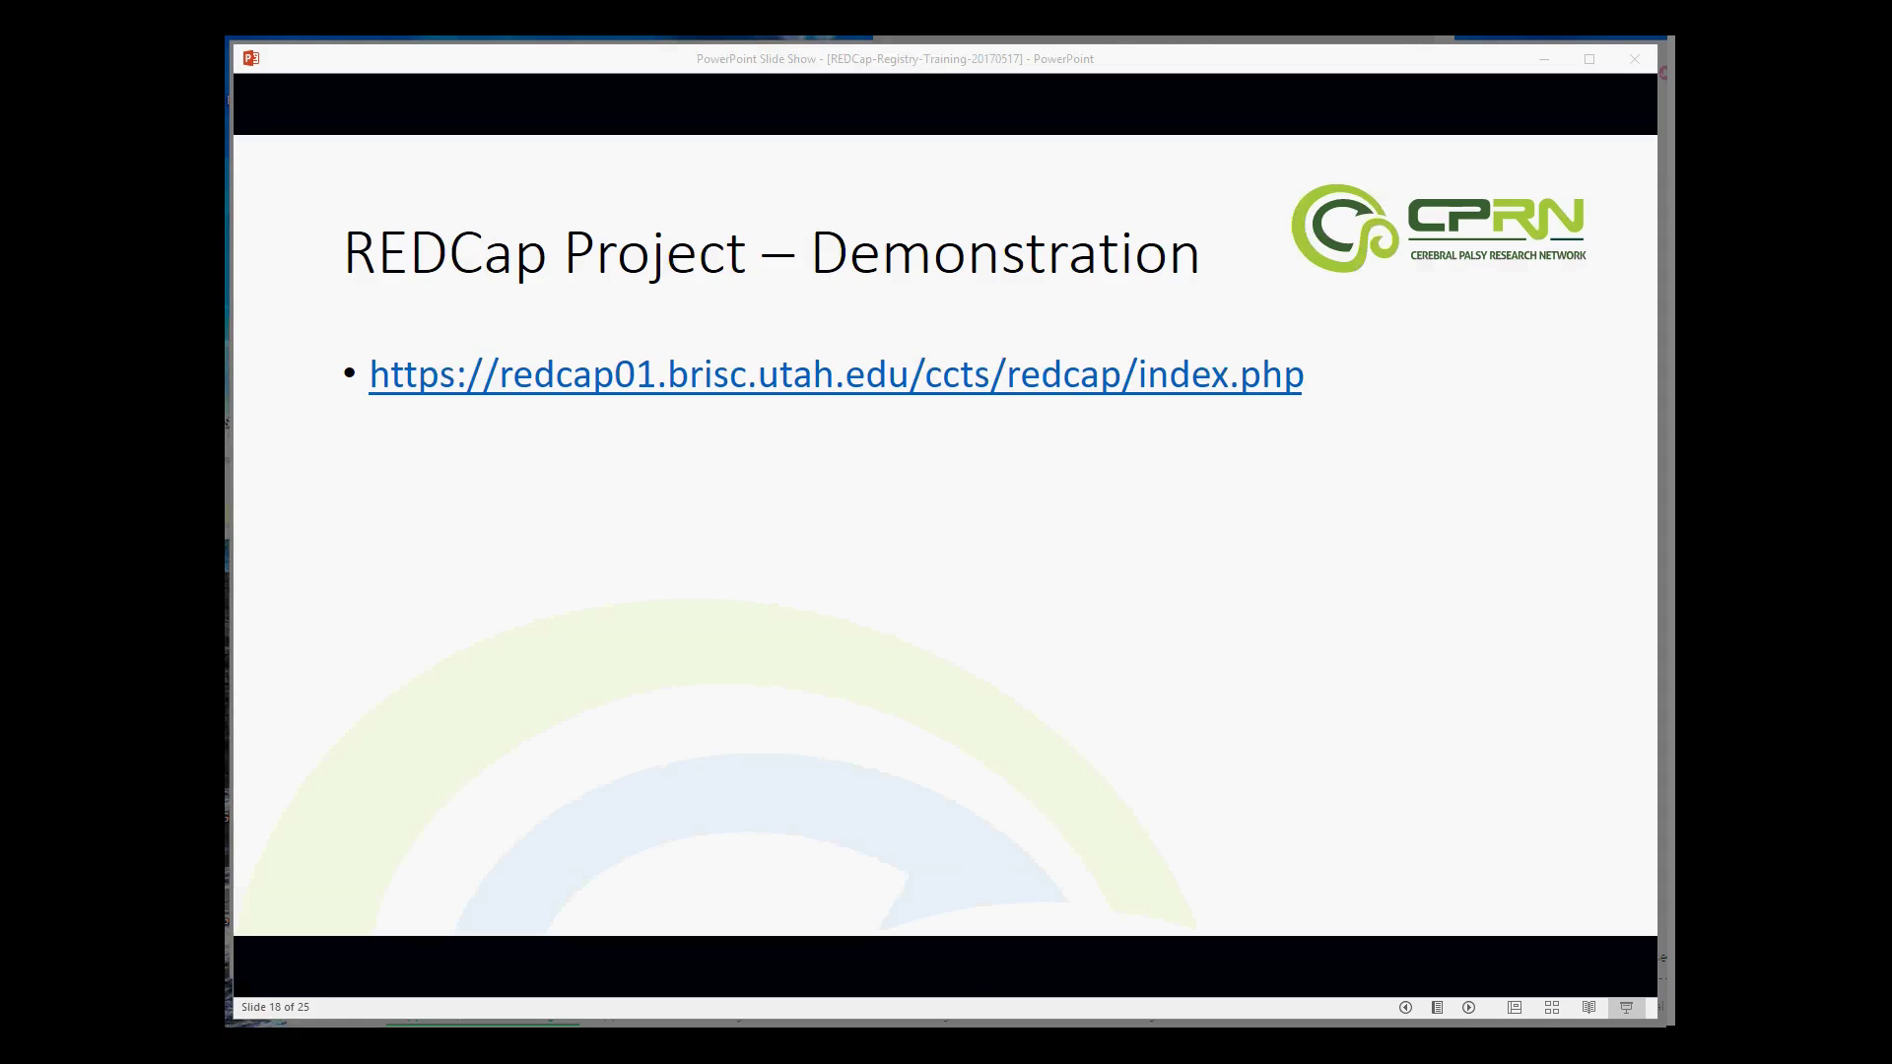
pyautogui.click(896, 617)
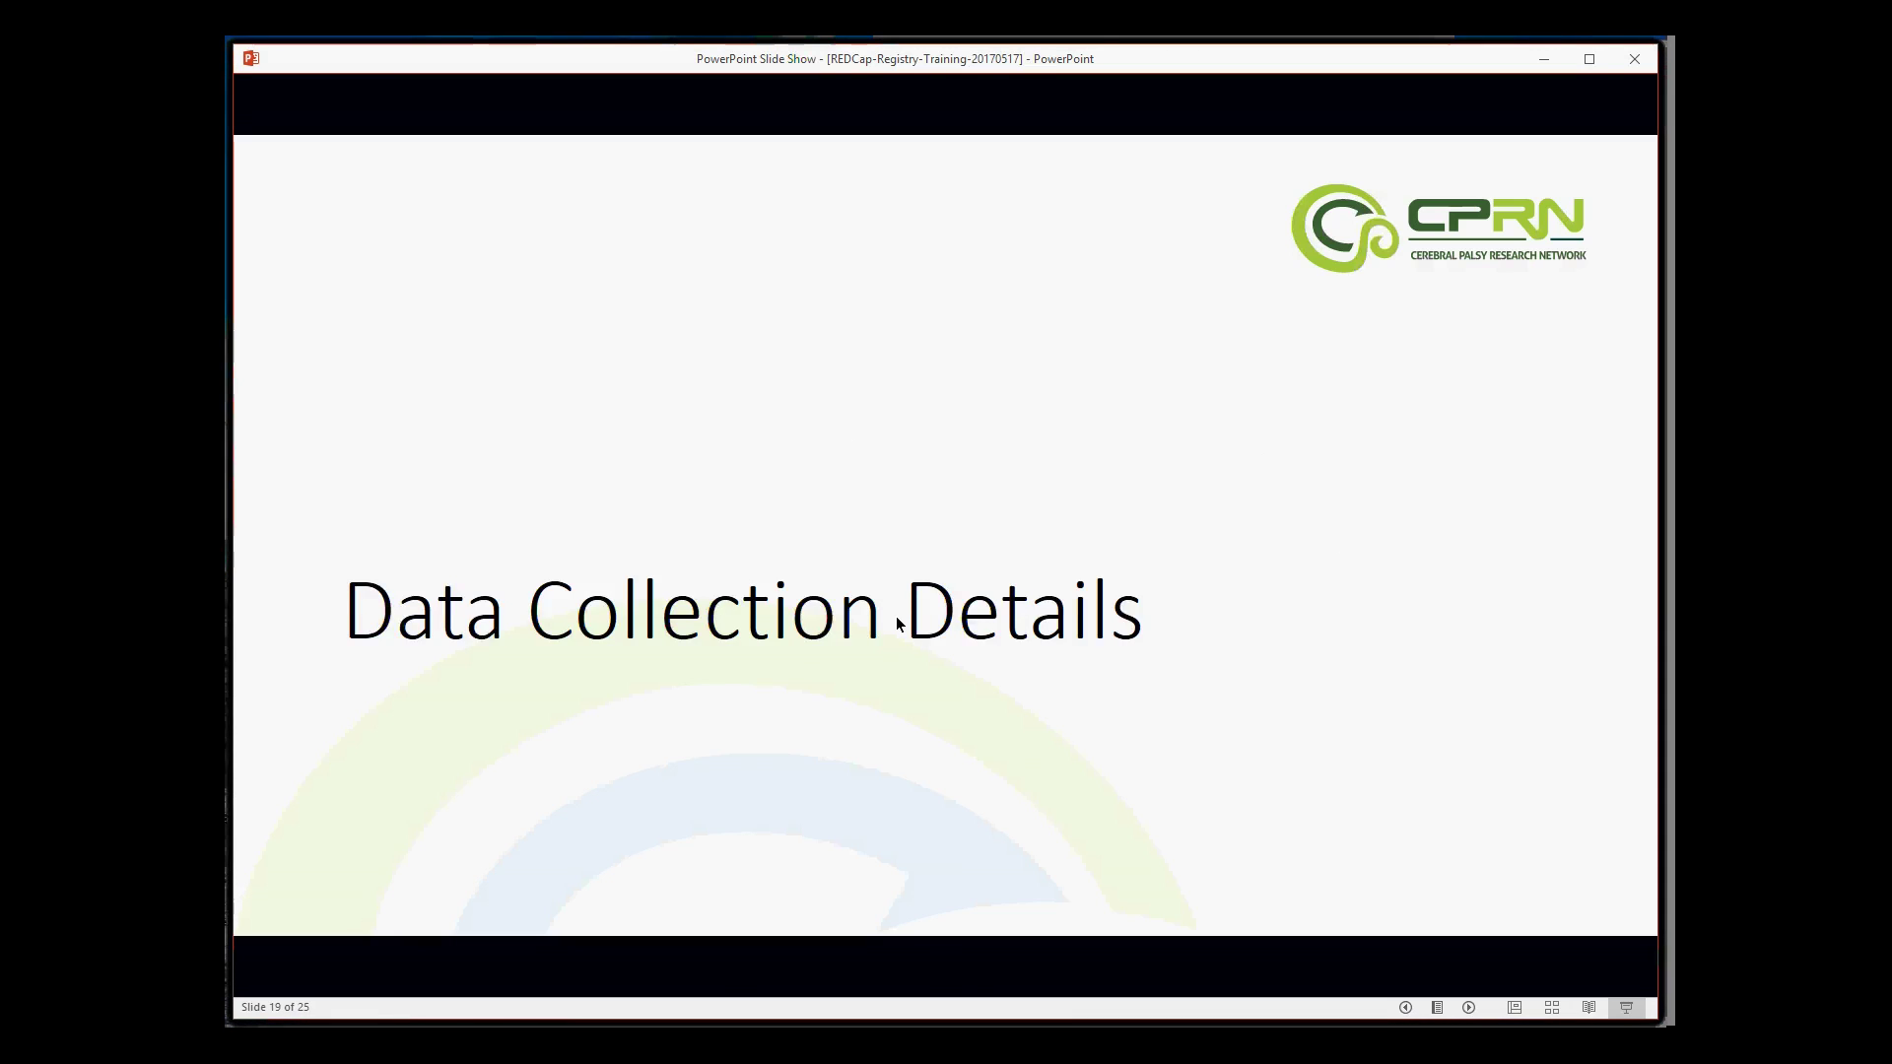
pyautogui.click(897, 618)
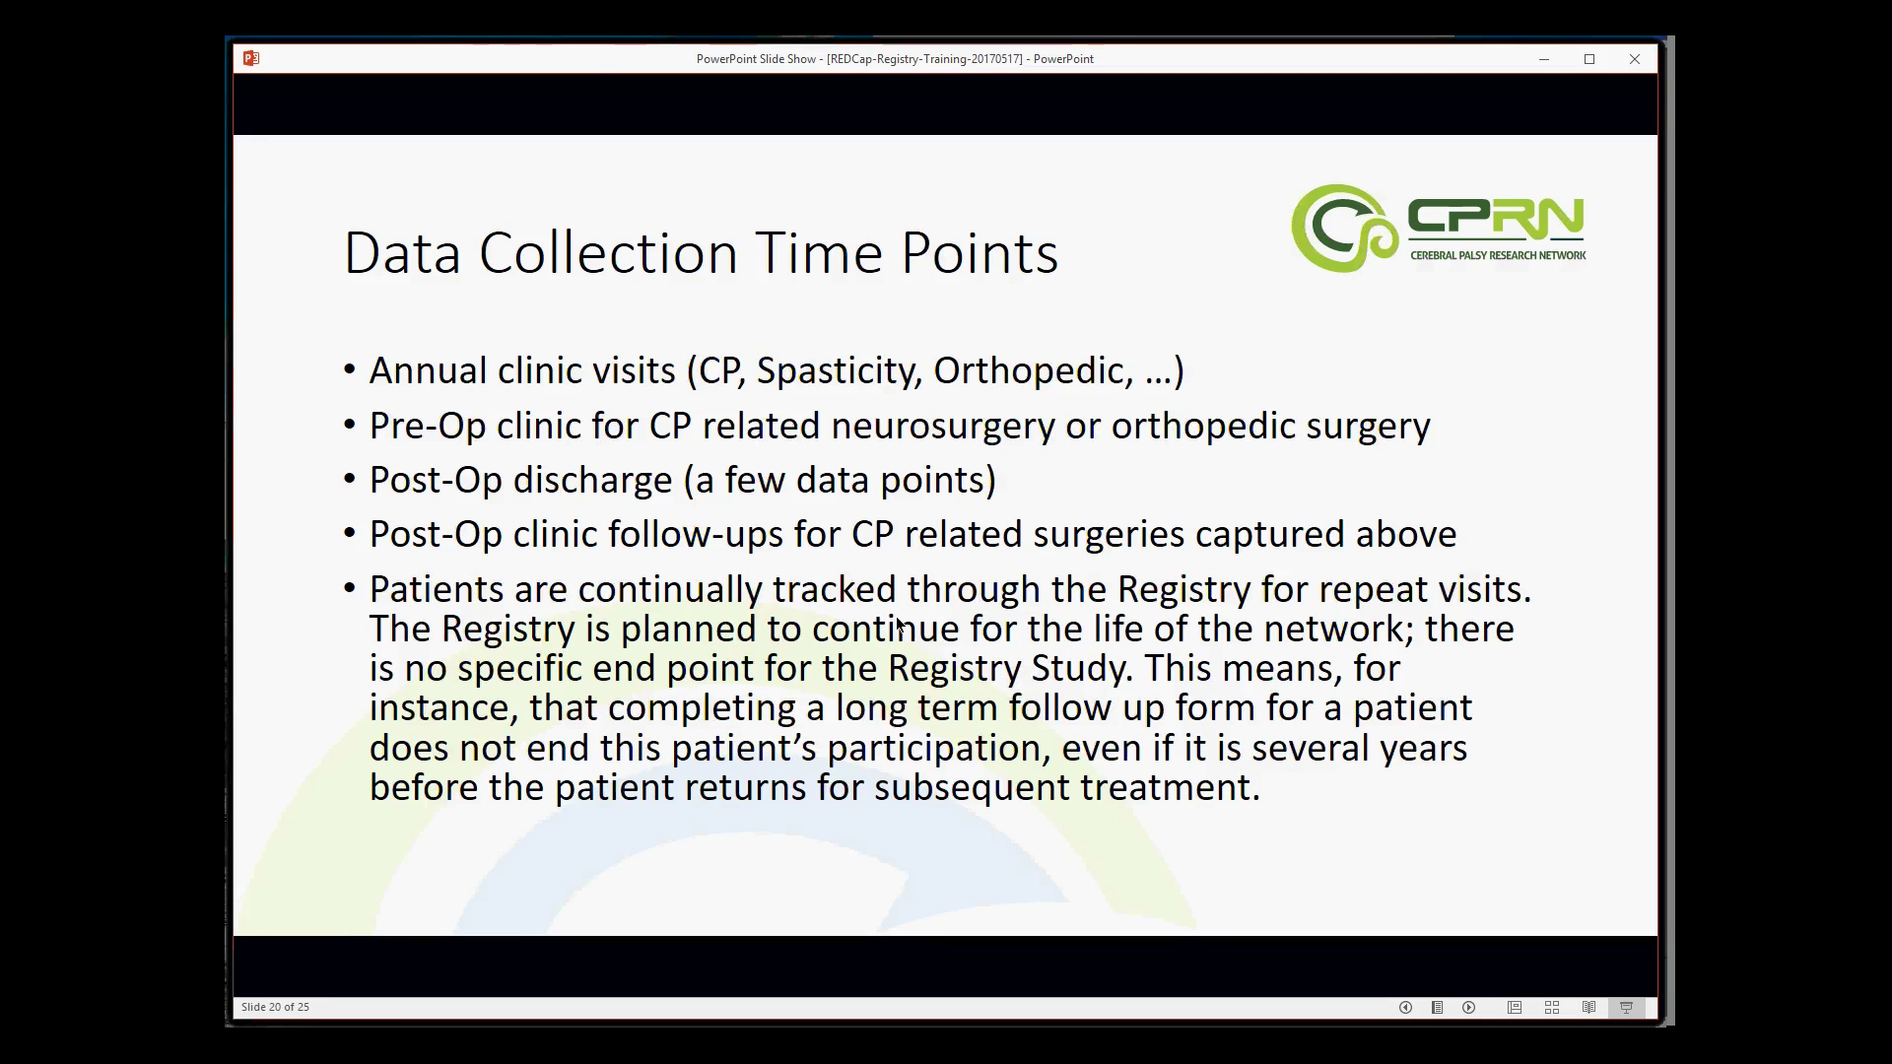